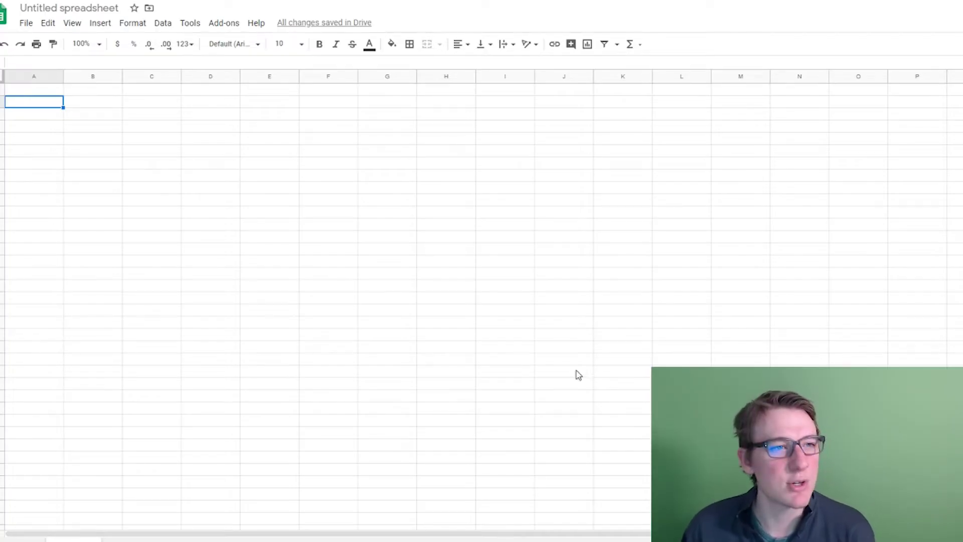
Step: Rename the untitled spreadsheet as Investment Tracker
{"action": "left_click", "coordinate": [98, 10]}
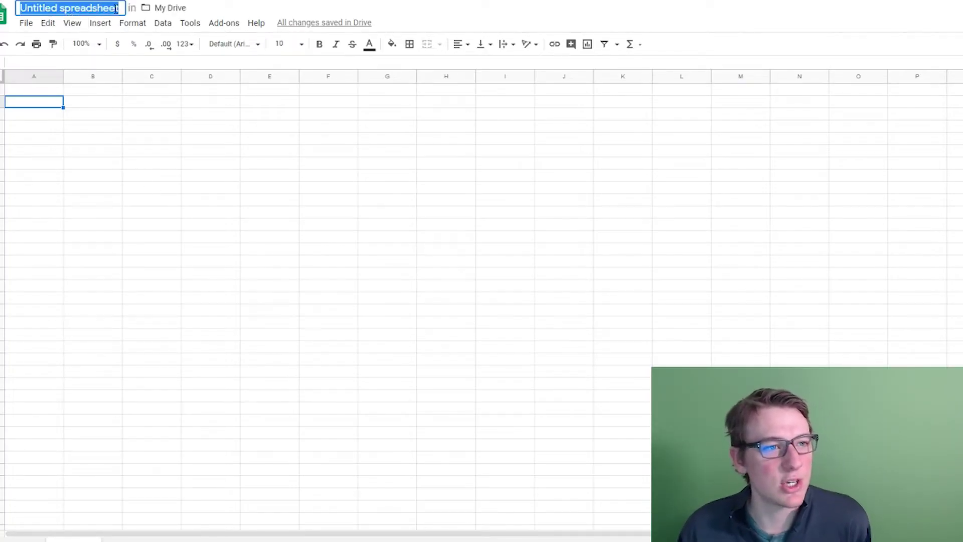
{"action": "type", "text": "Investment Tra"}
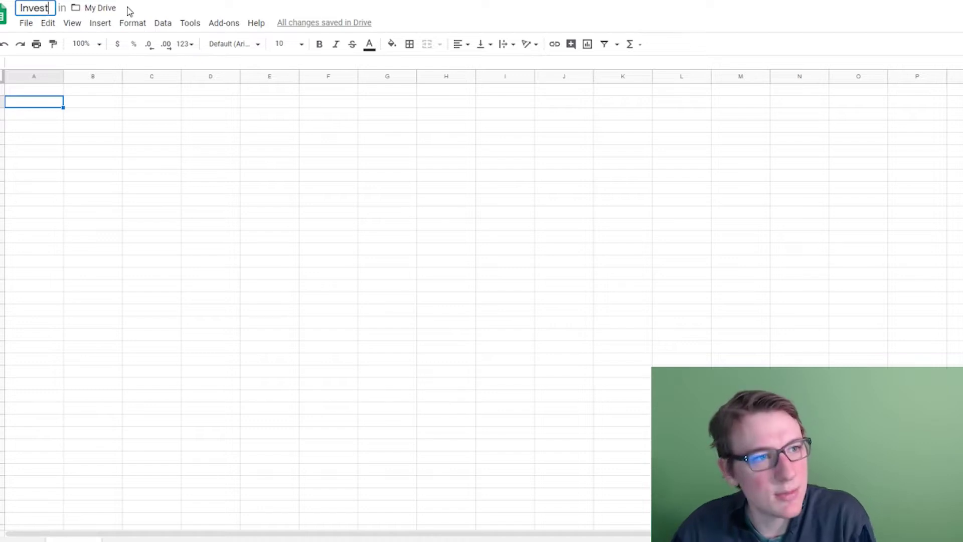
{"action": "type", "text": "cker"}
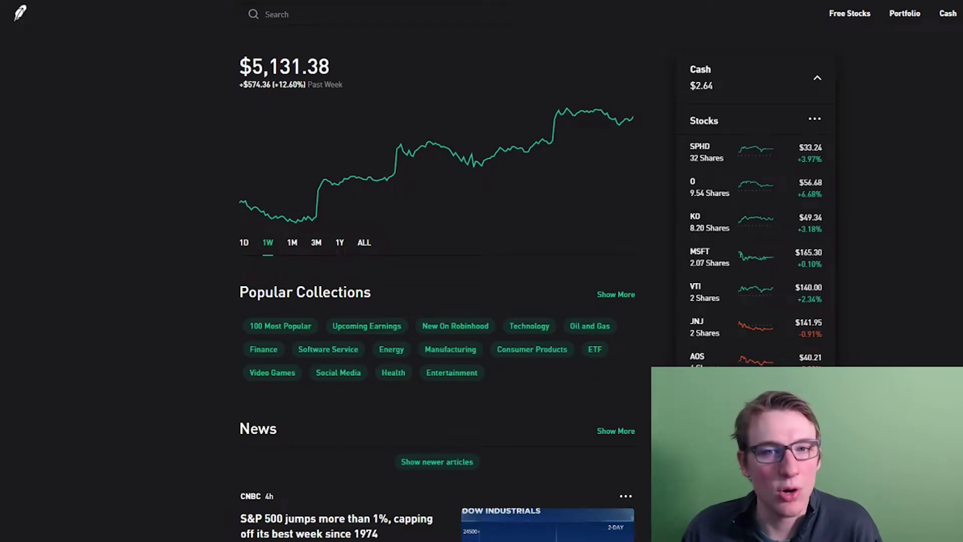
Step: Switch from Robinhood to the spreadsheet and create a Ticker column from A1 listing SPHD, O and KO
{"action": "key", "text": "ctrl+Tab"}
{"action": "type", "text": "Ticker"}
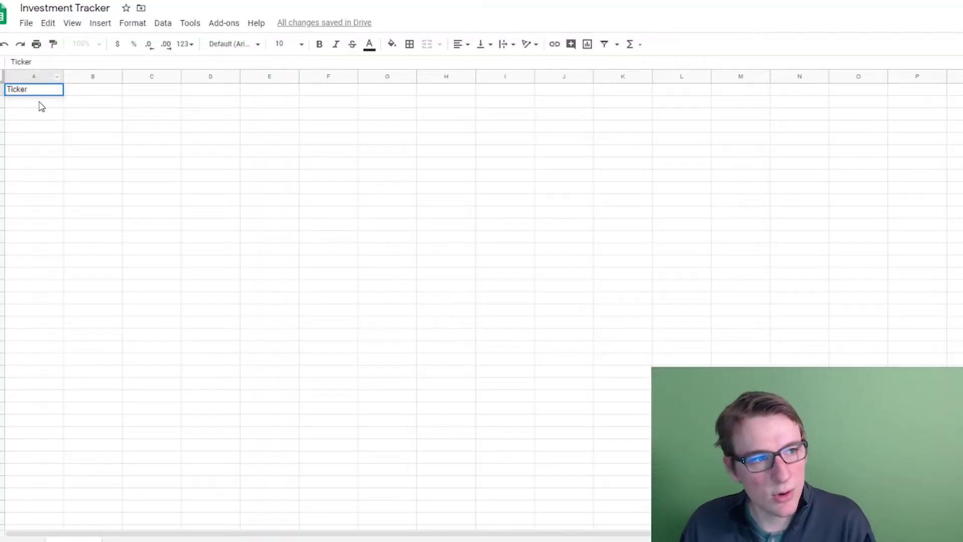
{"action": "left_click", "coordinate": [40, 102]}
{"action": "type", "text": "SPHD"}
{"action": "key", "text": "Return"}
{"action": "type", "text": "O"}
{"action": "key", "text": "Return"}
{"action": "type", "text": "KO"}
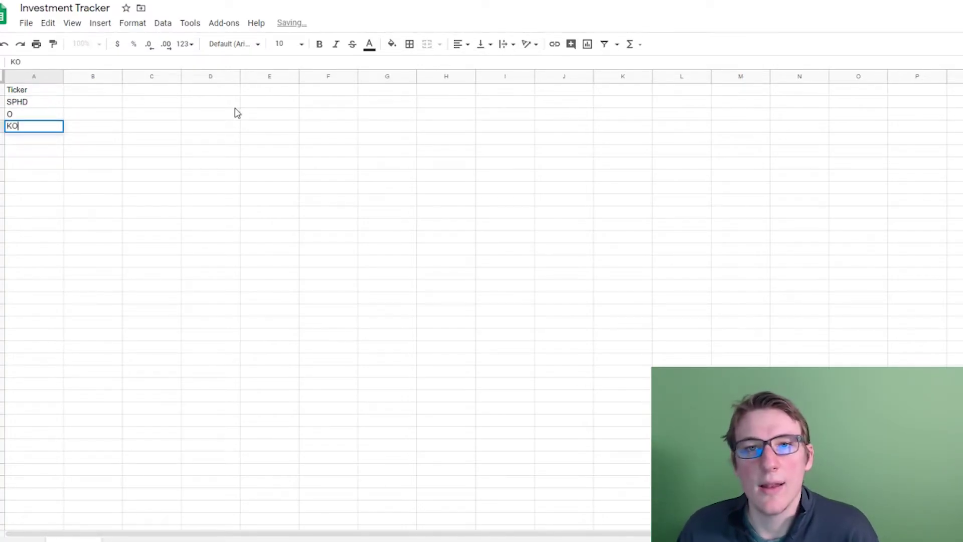
Step: Enter the header Company Name in cell B1 beside Ticker
{"action": "left_click", "coordinate": [87, 94]}
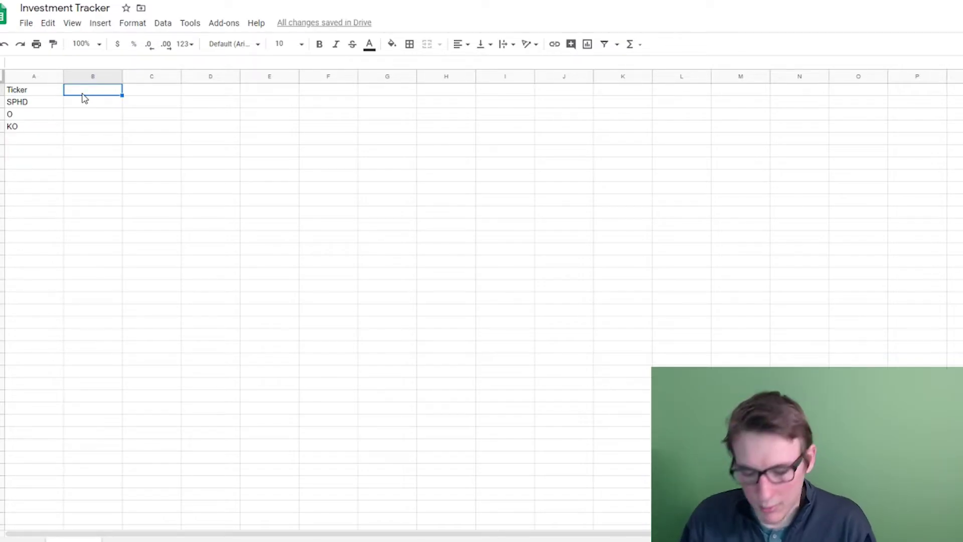
{"action": "type", "text": "Company Name"}
{"action": "key", "text": "Return"}
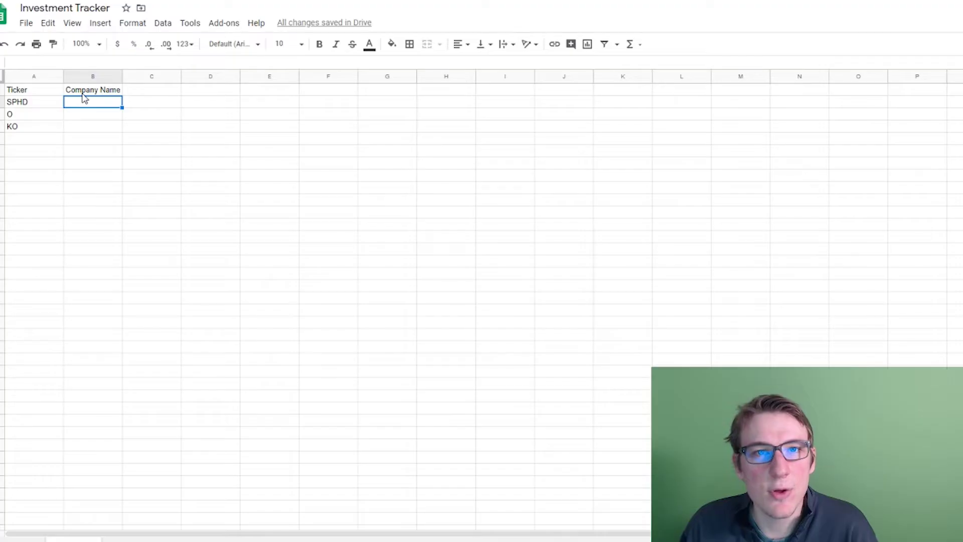
Step: Enter the formula =GOOGLEFINANCE(A2,"Name") in B2 to fetch the company name for SPHD
{"action": "type", "text": "="}
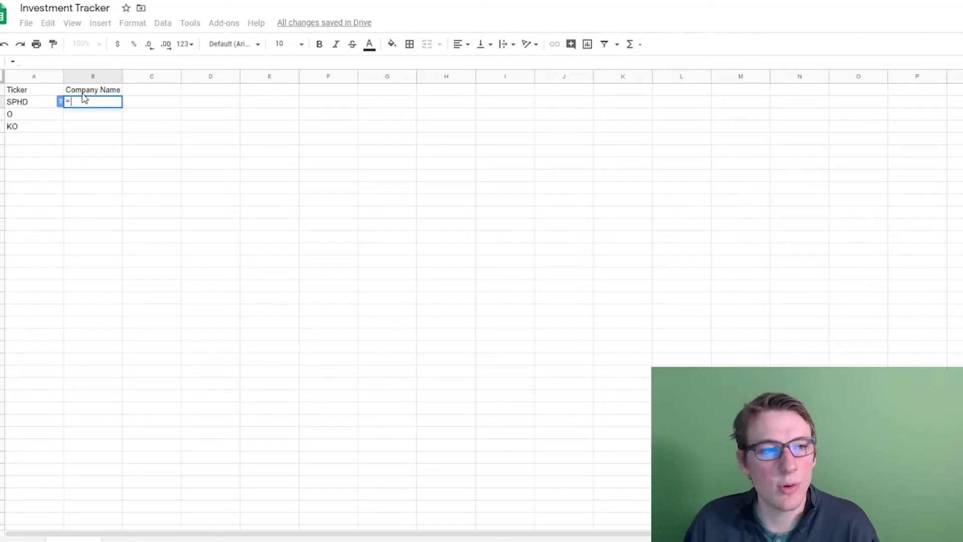
{"action": "type", "text": "Goo"}
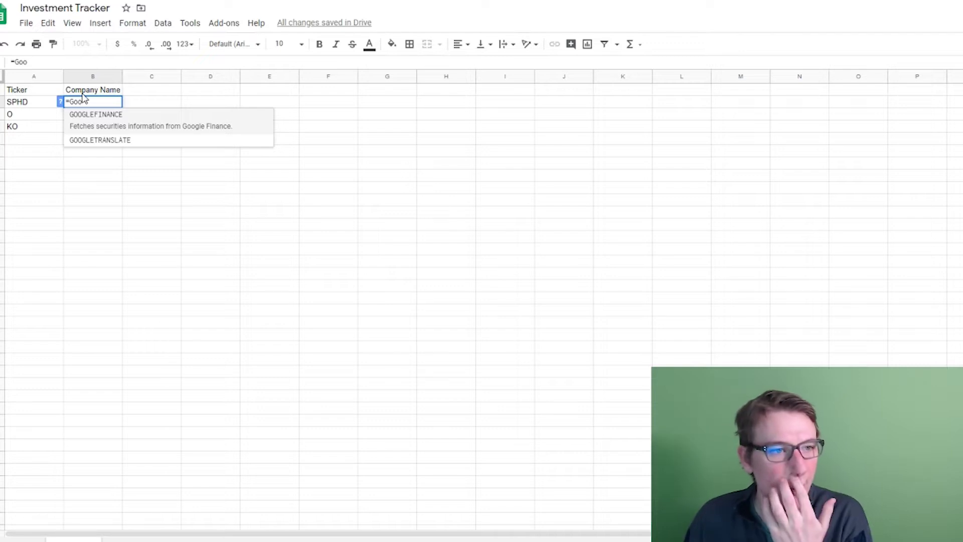
{"action": "left_click", "coordinate": [107, 116]}
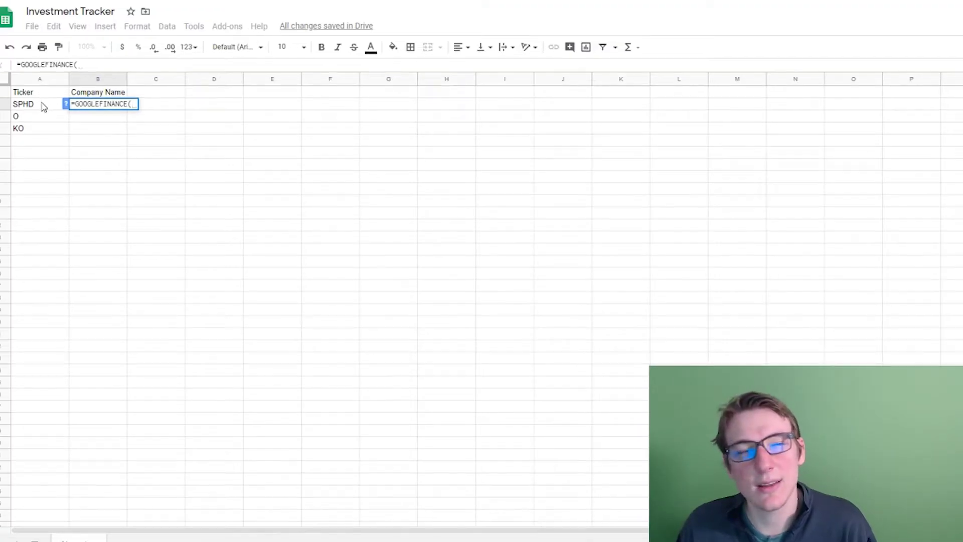
{"action": "left_click", "coordinate": [43, 107]}
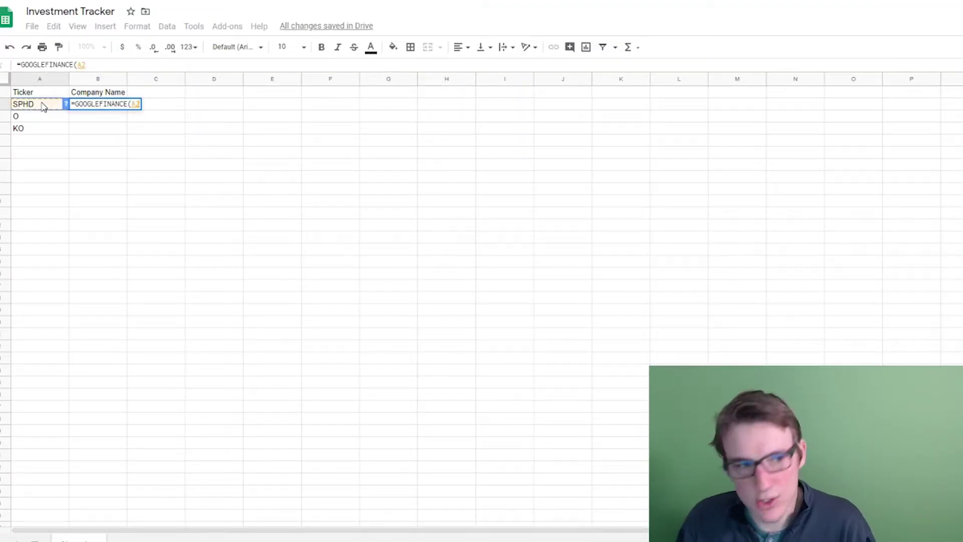
{"action": "type", "text": ",\"N"}
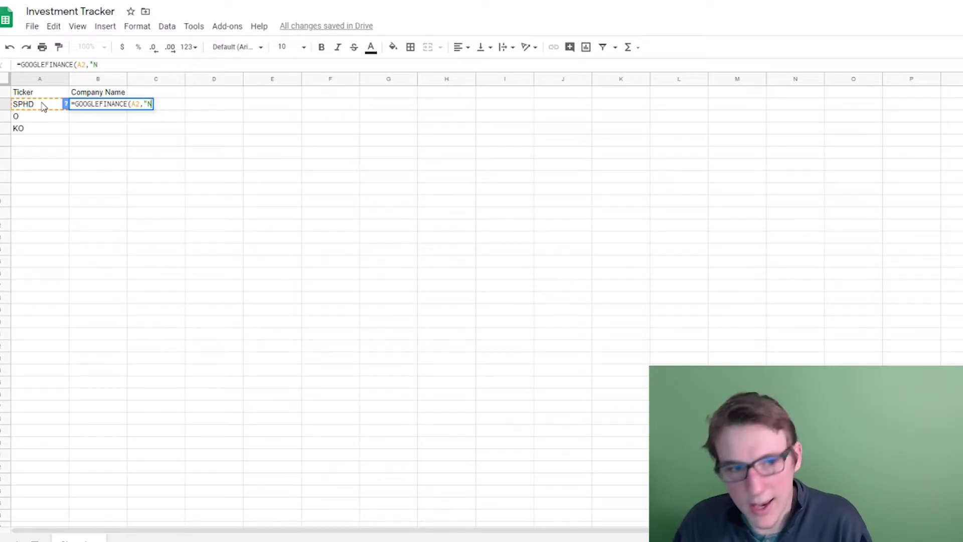
{"action": "type", "text": "ame\""}
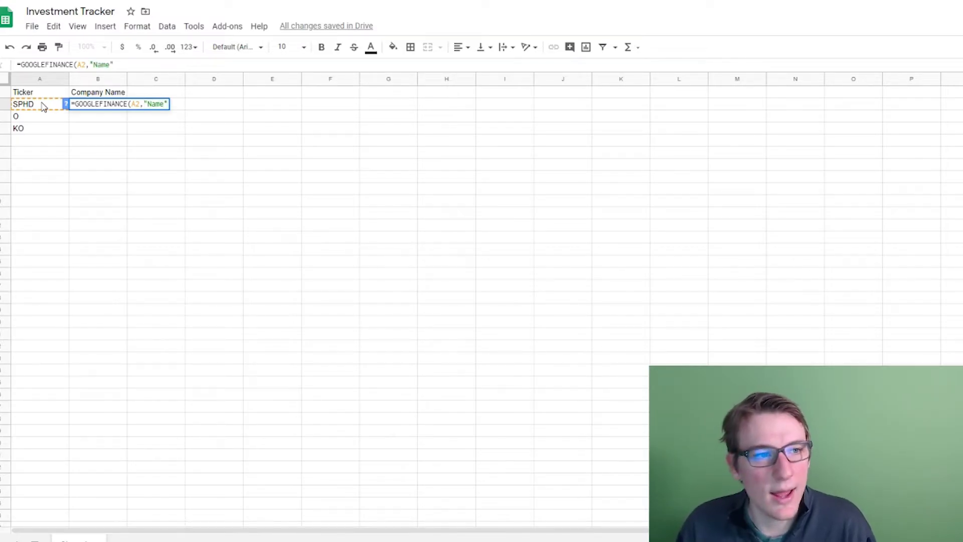
{"action": "key", "text": "Return"}
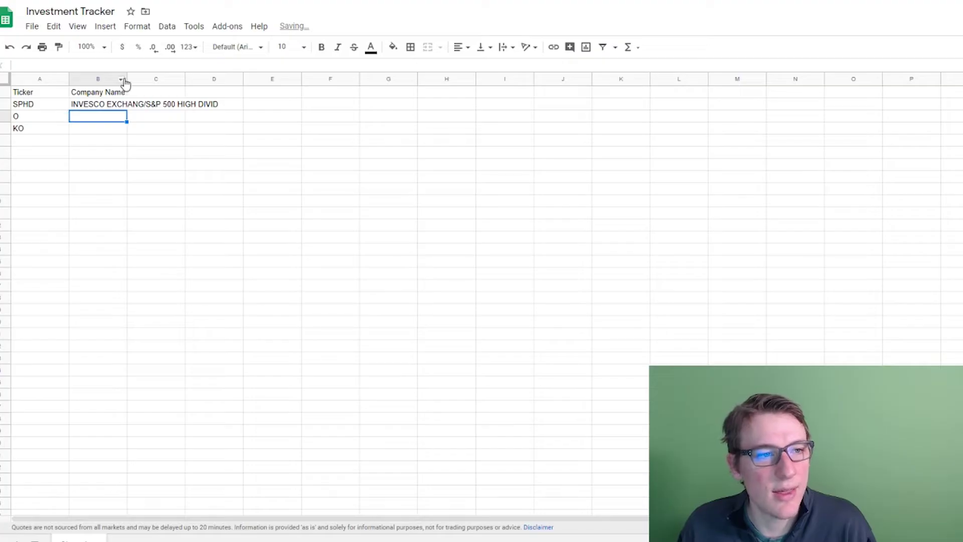
Step: Fill the company name formula from B2 down to B4 and fit column B's width to its contents
{"action": "left_click", "coordinate": [117, 109]}
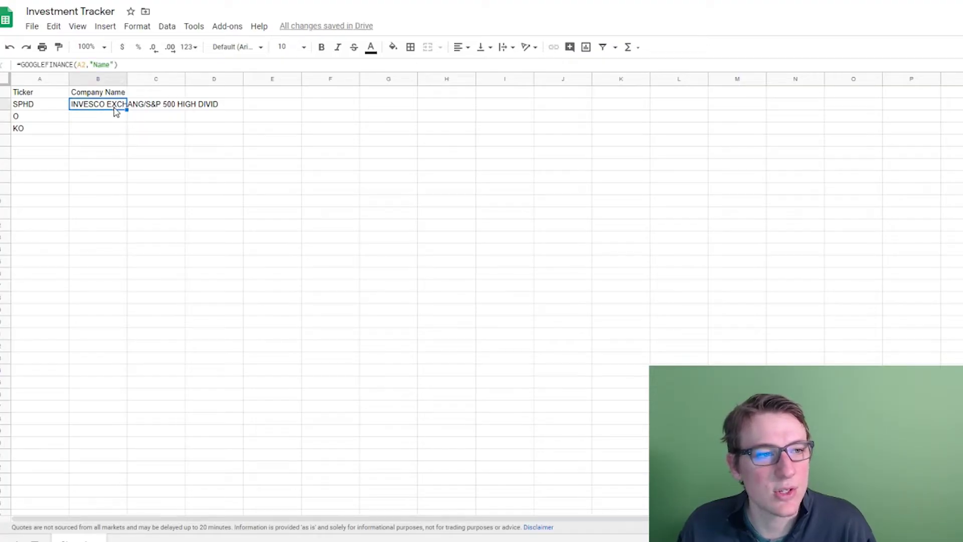
{"action": "left_click_drag", "start_coordinate": [125, 109], "coordinate": [126, 132]}
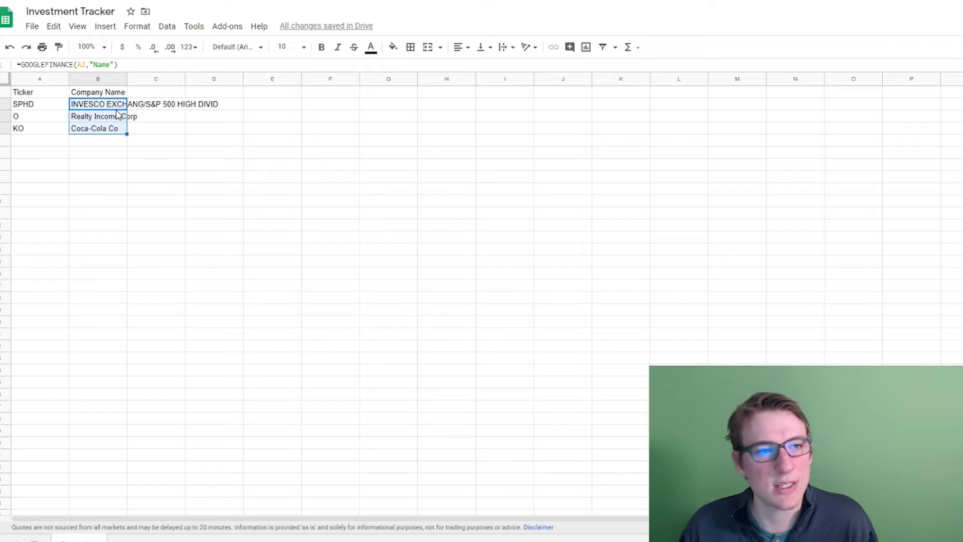
{"action": "double_click", "coordinate": [126, 80]}
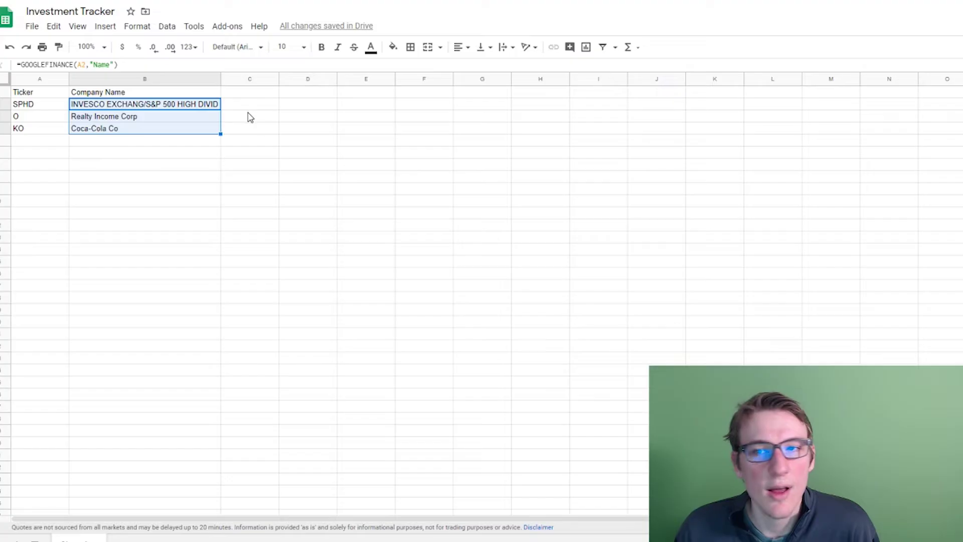
Step: Add the headers Shares in C1 and Average Cost in D1
{"action": "left_click", "coordinate": [252, 93]}
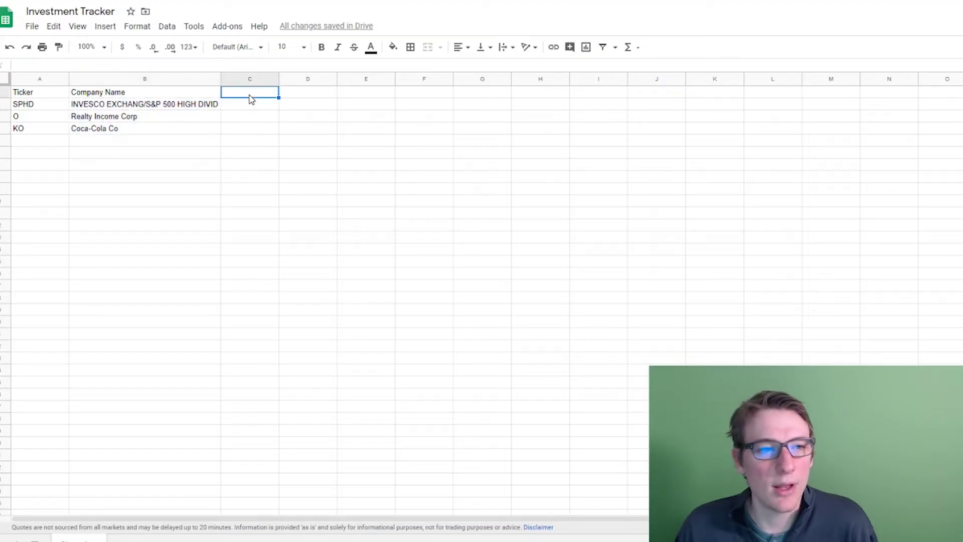
{"action": "type", "text": "Shares"}
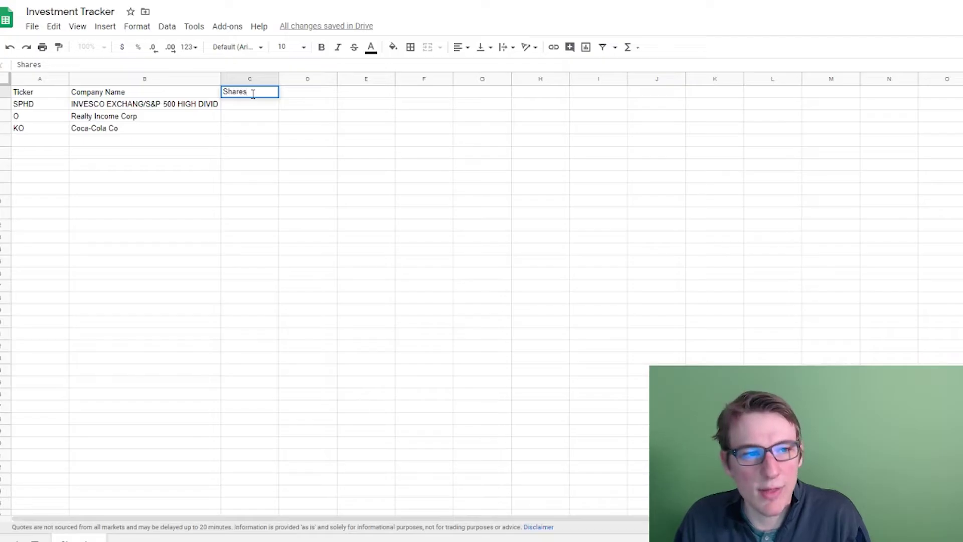
{"action": "key", "text": "Tab"}
{"action": "type", "text": "Avg"}
{"action": "key", "text": "BackSpace"}
{"action": "key", "text": "BackSpace"}
{"action": "type", "text": "erage Cost"}
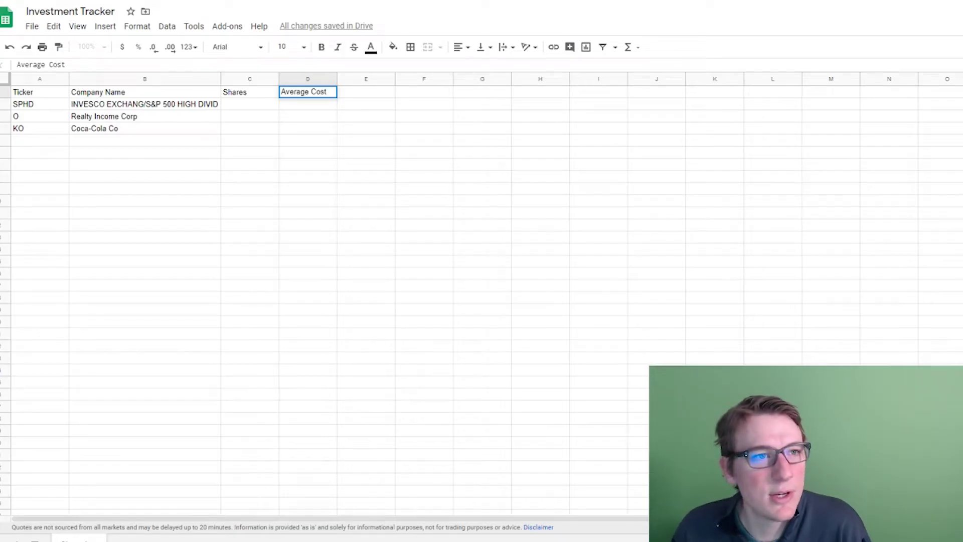
Step: Check the holdings in Robinhood and enter the share counts in the spreadsheet: 32 for SPHD, 9.54 for O and 8.2 for KO
{"action": "key", "text": "ctrl+Tab"}
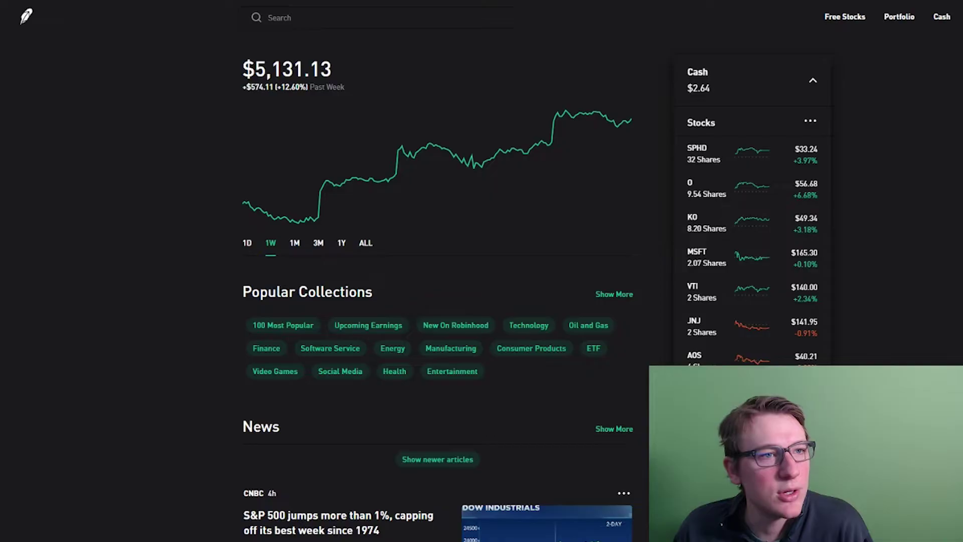
{"action": "key", "text": "ctrl+shift+Tab"}
{"action": "left_click", "coordinate": [238, 104]}
{"action": "type", "text": "32"}
{"action": "key", "text": "Return"}
{"action": "type", "text": "9"}
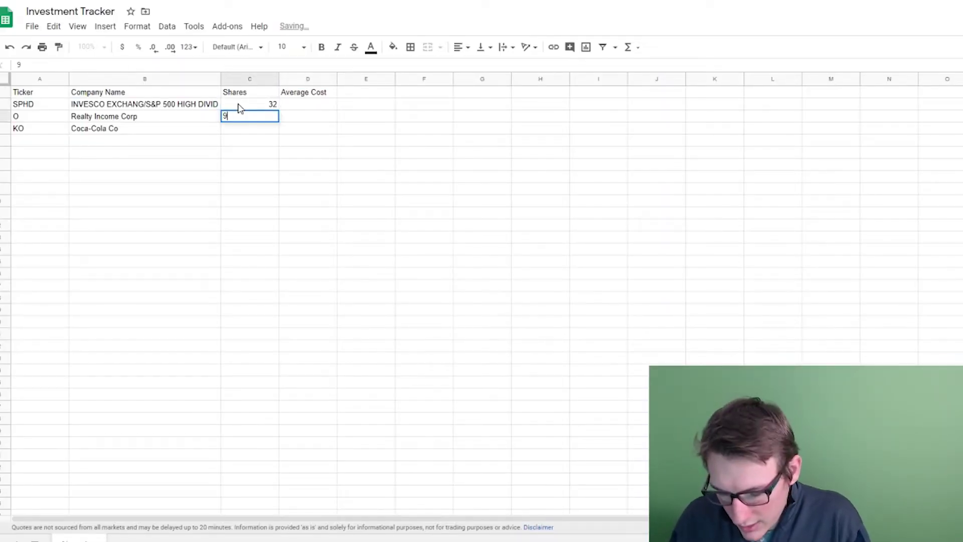
{"action": "type", "text": ".54"}
{"action": "key", "text": "Return"}
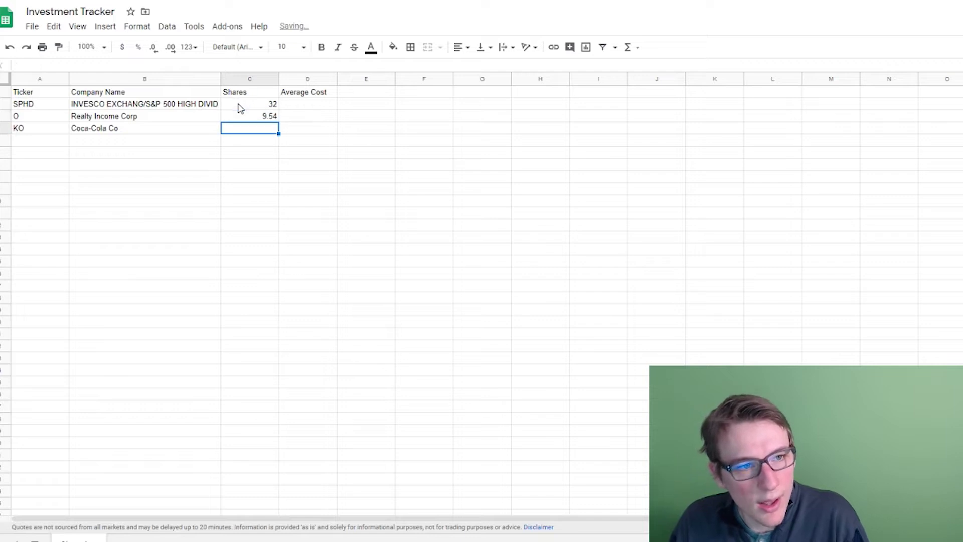
{"action": "type", "text": "8.2"}
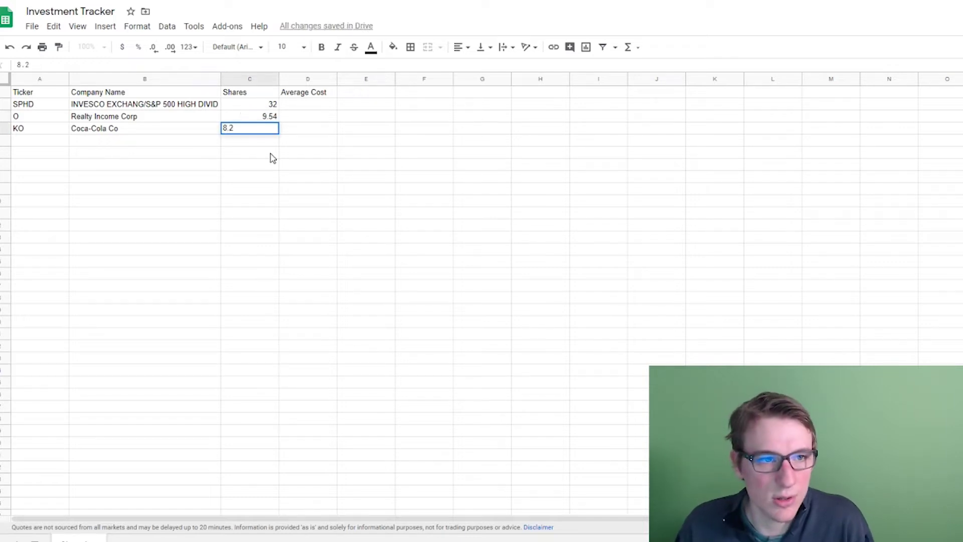
{"action": "left_click", "coordinate": [339, 178]}
Step: Look up the average cost of SPHD in Robinhood and enter 37.71 in cell D2 of the spreadsheet
{"action": "left_click", "coordinate": [312, 105]}
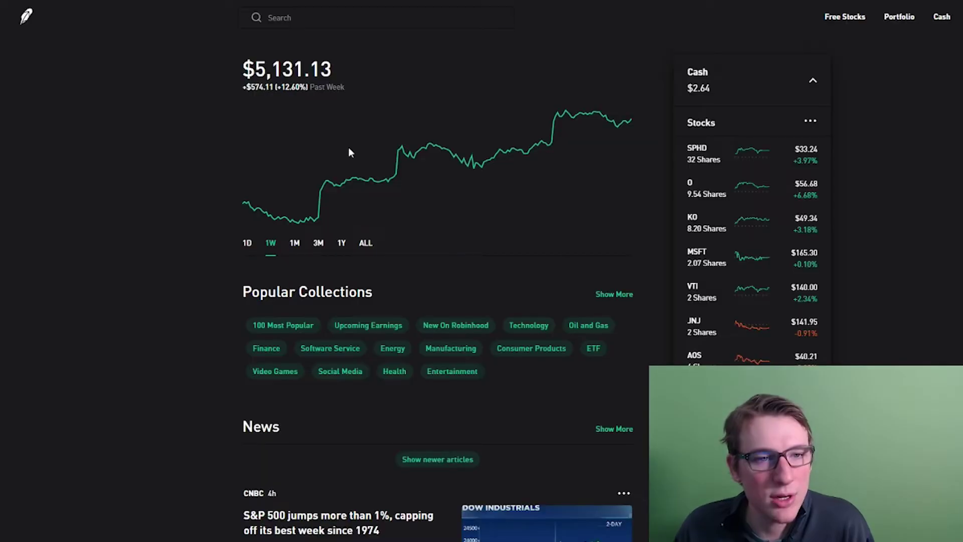
{"action": "left_click", "coordinate": [712, 152]}
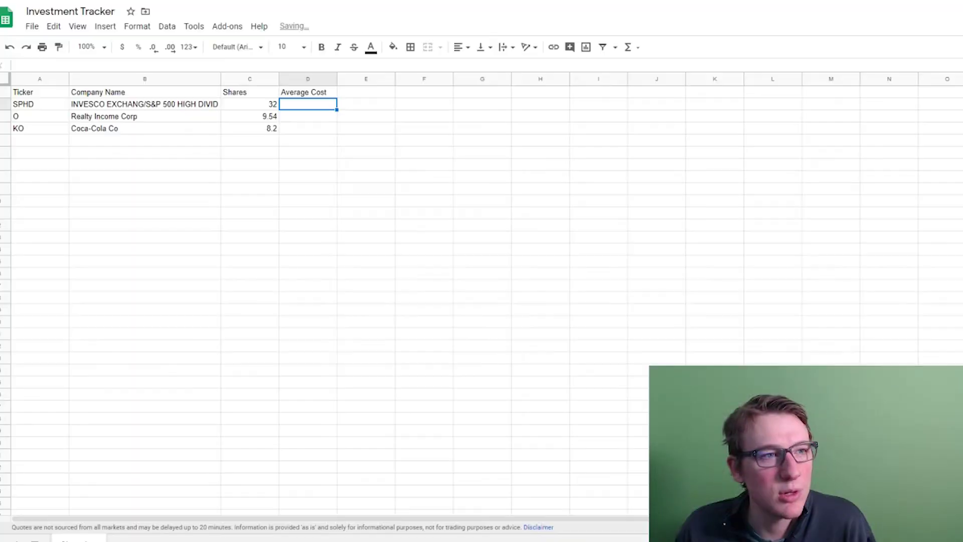
{"action": "type", "text": "37"}
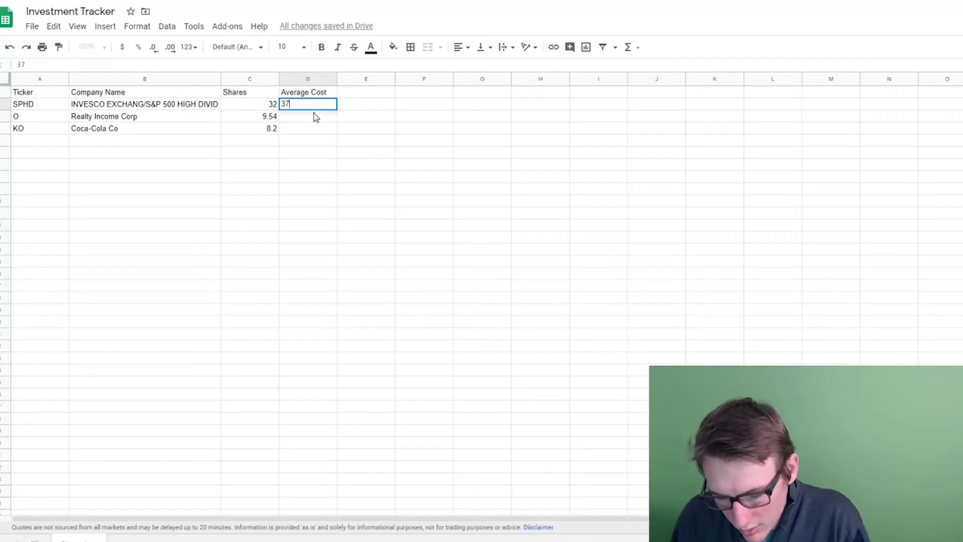
{"action": "type", "text": ".71"}
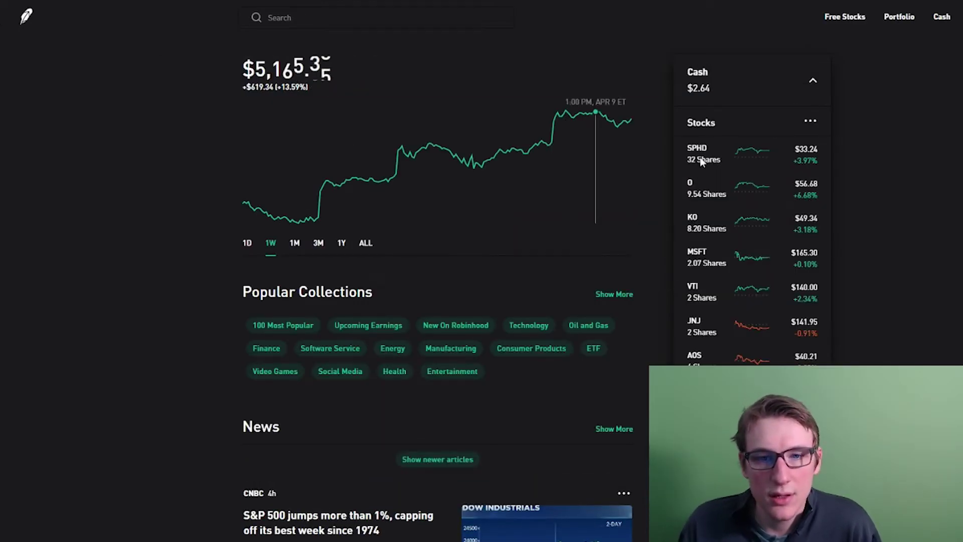
Step: Open Realty Income's holding in Robinhood to read its average cost and enter 69.30 in cell D3 of the spreadsheet
{"action": "left_click", "coordinate": [708, 193]}
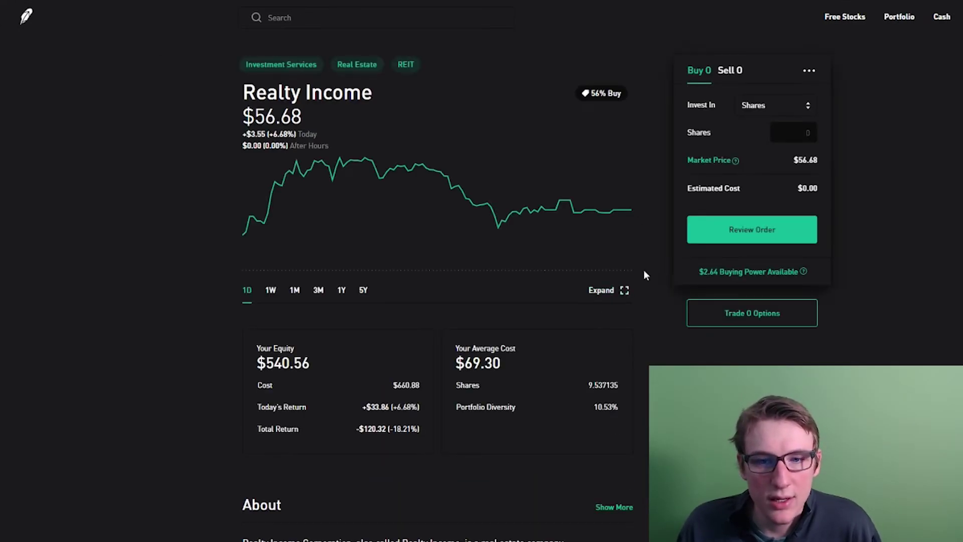
{"action": "scroll", "coordinate": [575, 341], "scroll_direction": "down", "scroll_amount": 1}
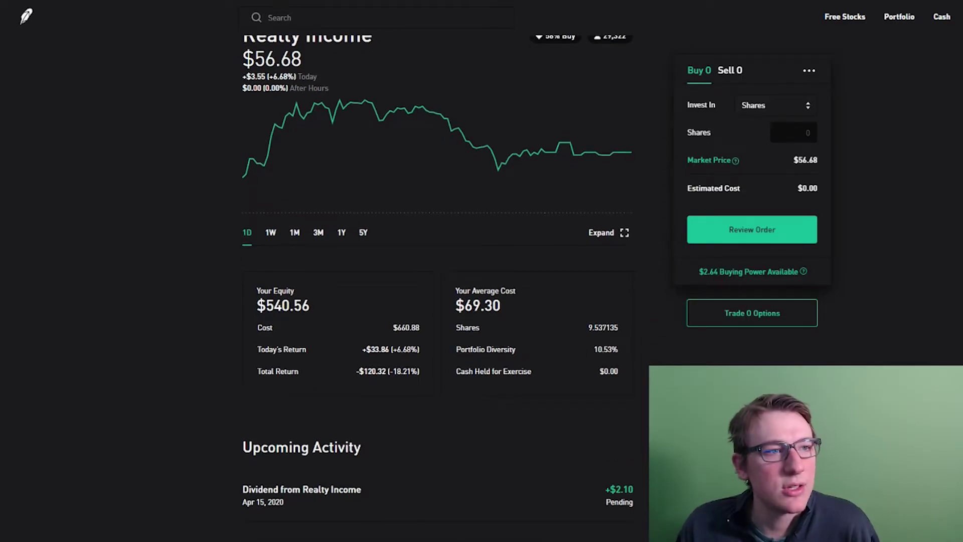
{"action": "key", "text": "alt+Tab"}
{"action": "left_click", "coordinate": [304, 118]}
{"action": "type", "text": "69.30"}
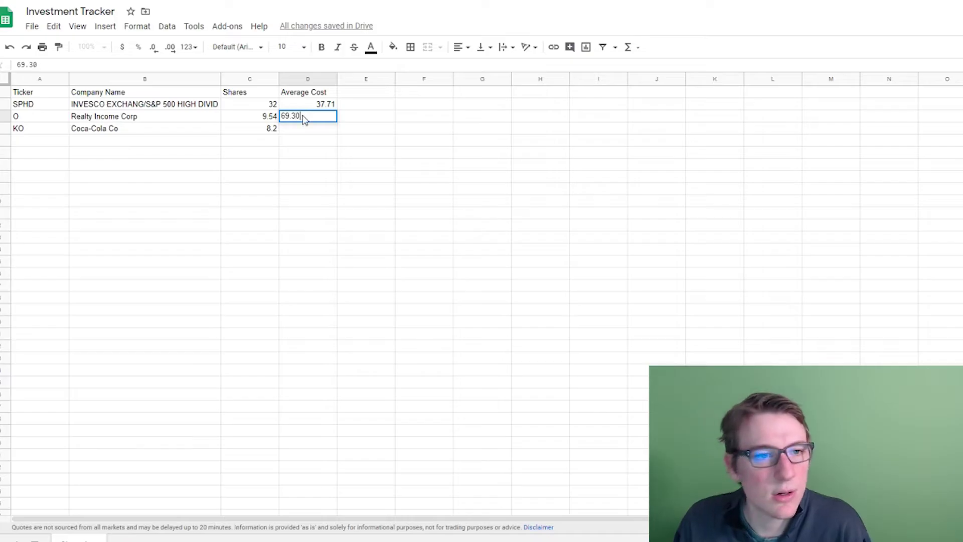
{"action": "key", "text": "Return"}
Step: Open Coca-Cola's holding in Robinhood to read its average cost and enter 49.41 in cell D4 of the spreadsheet
{"action": "left_click", "coordinate": [21, 3]}
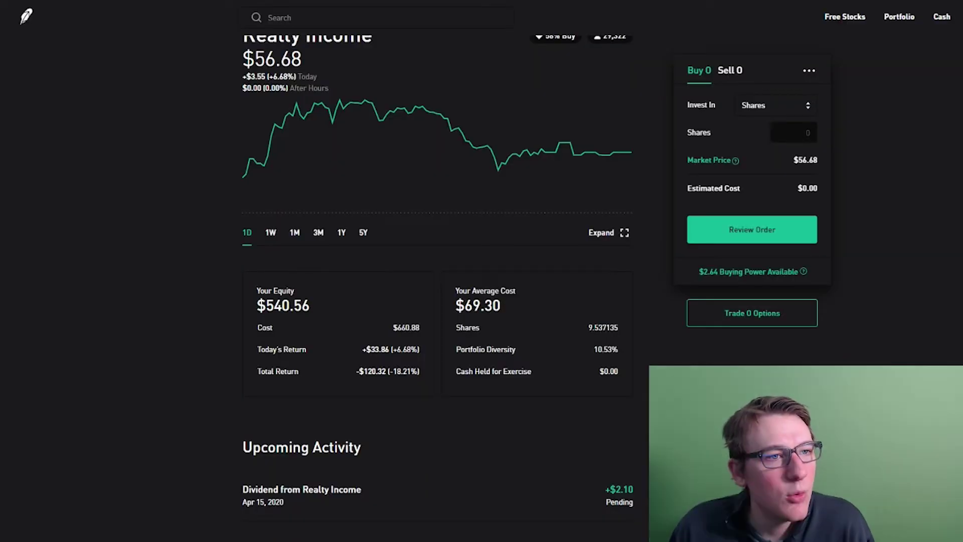
{"action": "key", "text": "alt+Left"}
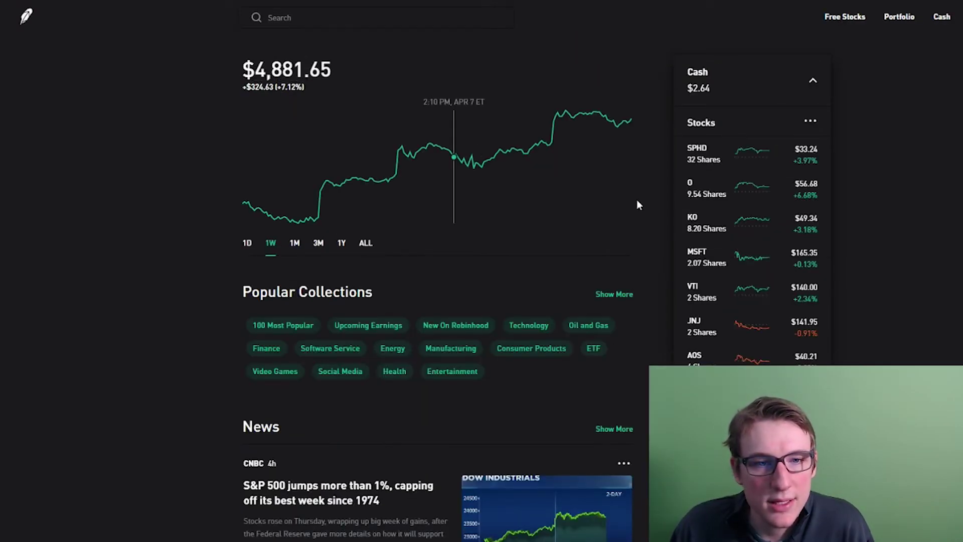
{"action": "left_click", "coordinate": [722, 222]}
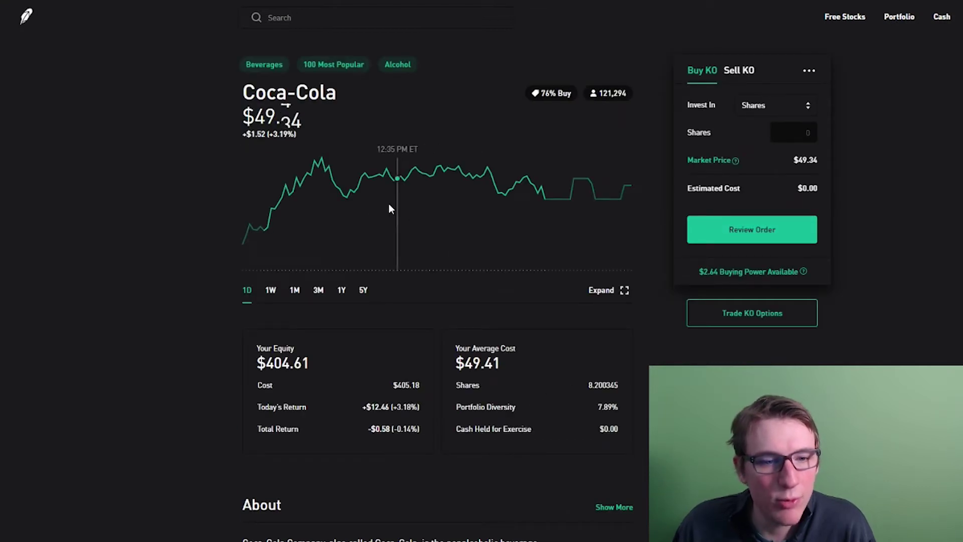
{"action": "key", "text": "ctrl+Tab"}
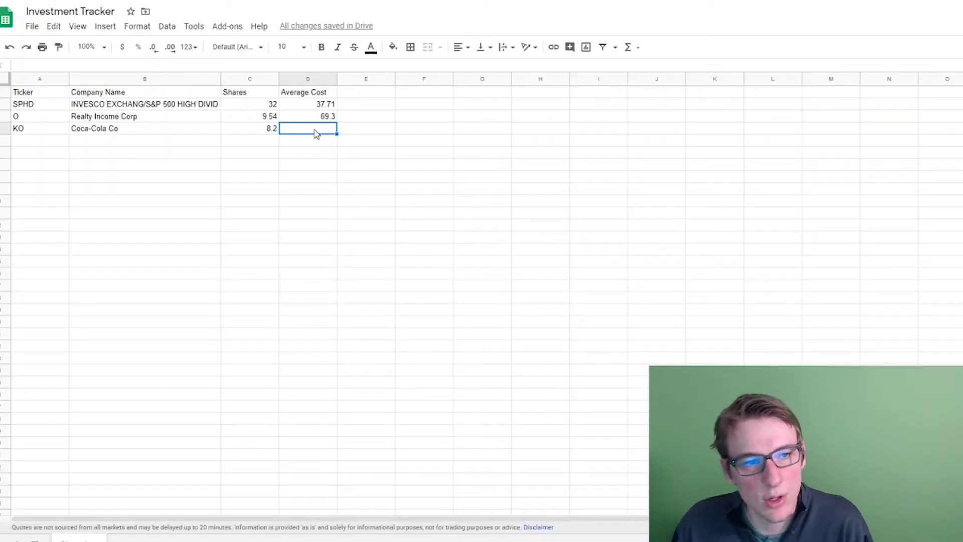
{"action": "type", "text": "49."}
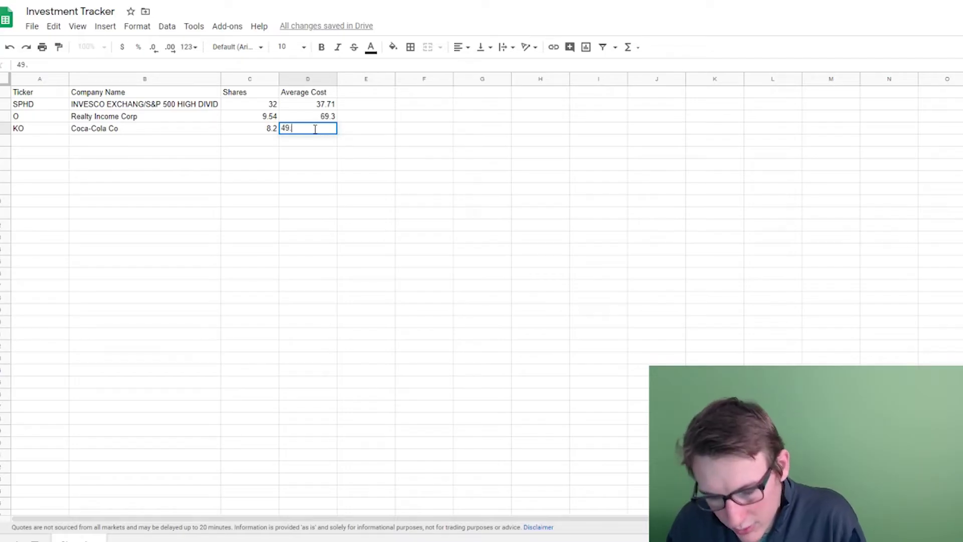
{"action": "type", "text": "41"}
{"action": "key", "text": "Return"}
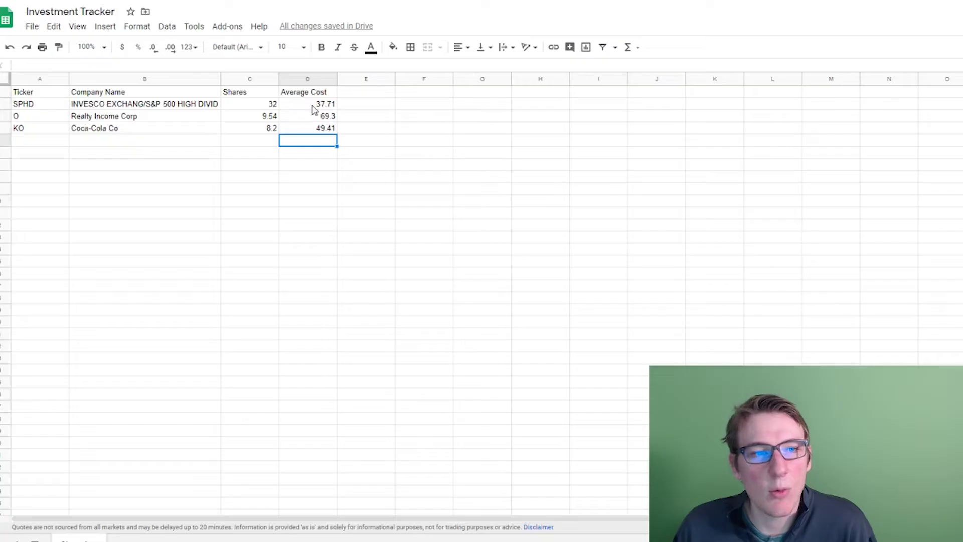
Step: Add the header Share Price in cell E1
{"action": "left_click", "coordinate": [338, 96]}
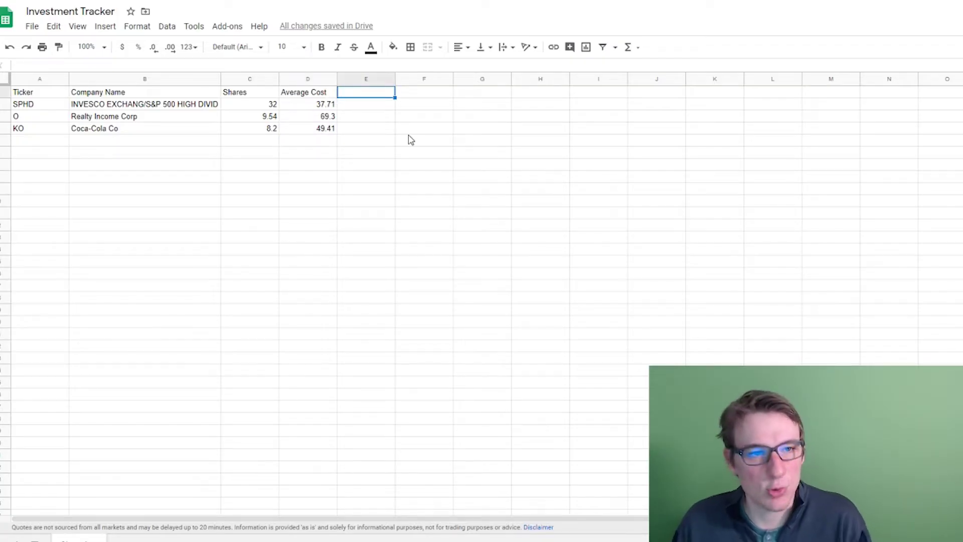
{"action": "type", "text": "Share Price"}
{"action": "key", "text": "Return"}
Step: Enter the formula =GOOGLEFINANCE(A2,"PRICE") in cell E2 to fetch the share price of SPHD
{"action": "type", "text": "="}
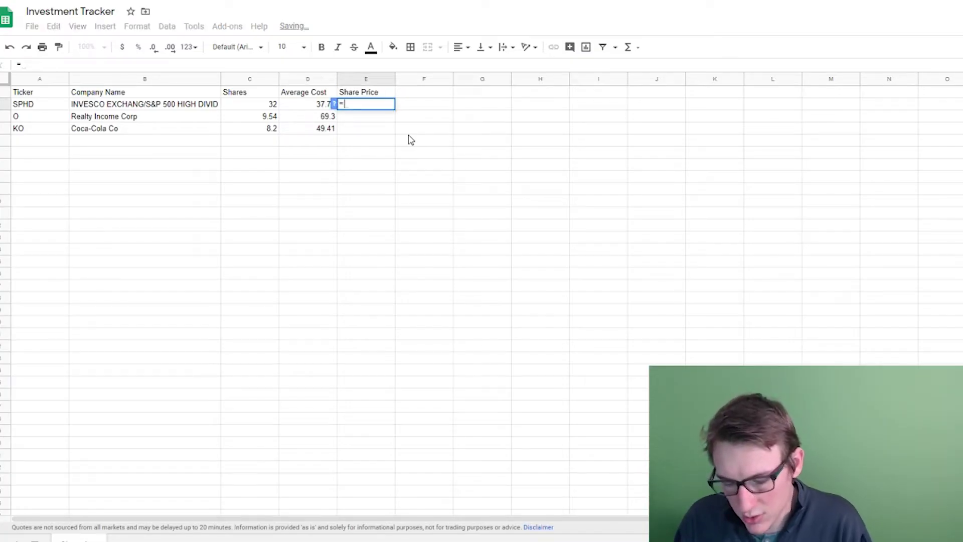
{"action": "type", "text": "goo"}
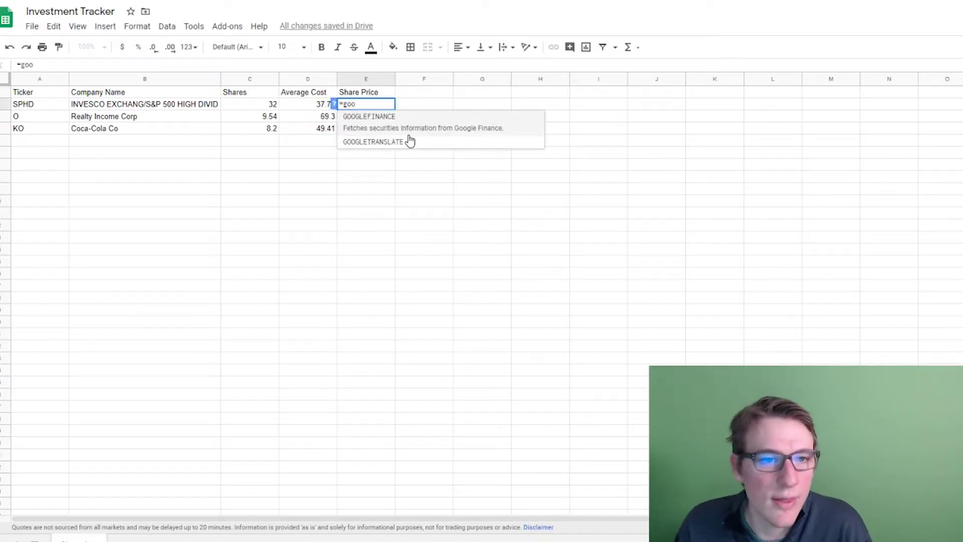
{"action": "left_click", "coordinate": [408, 123]}
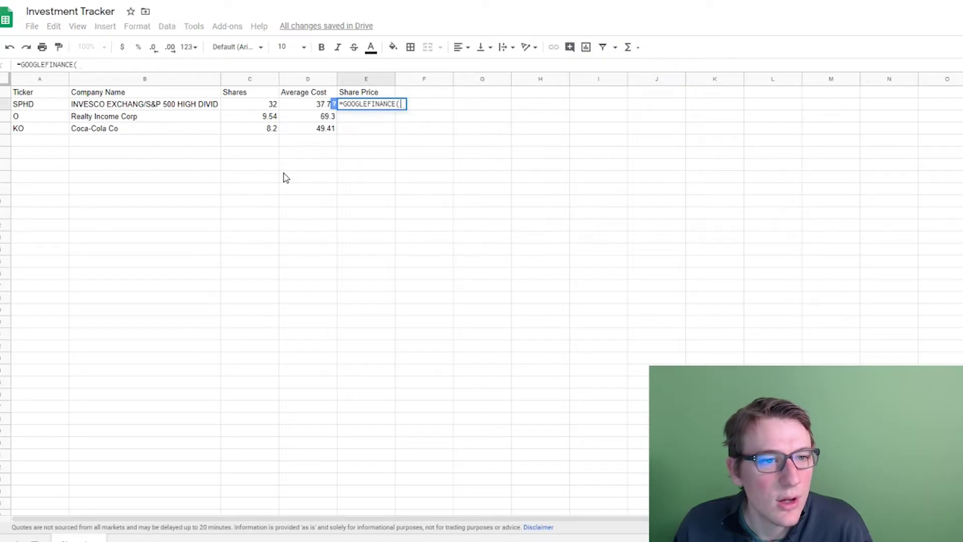
{"action": "left_click", "coordinate": [44, 108]}
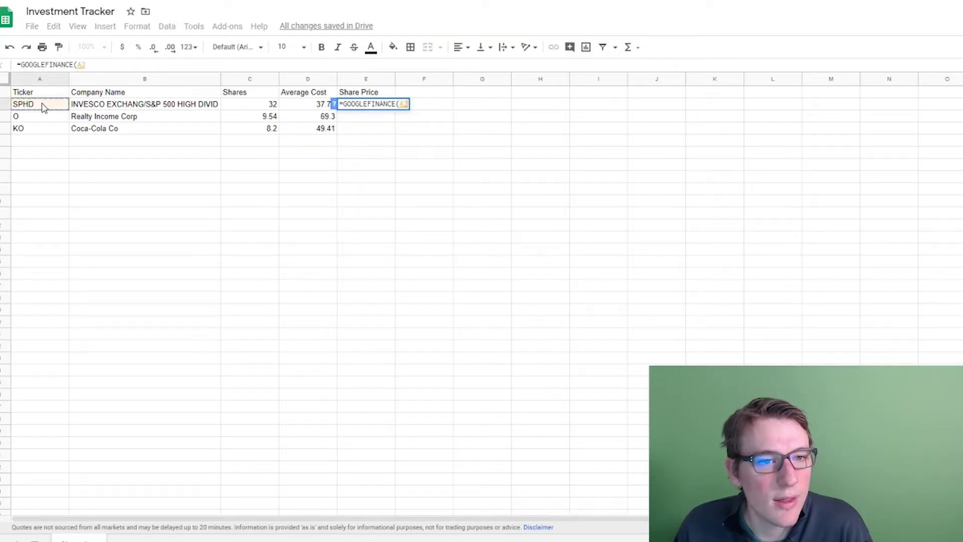
{"action": "type", "text": ","}
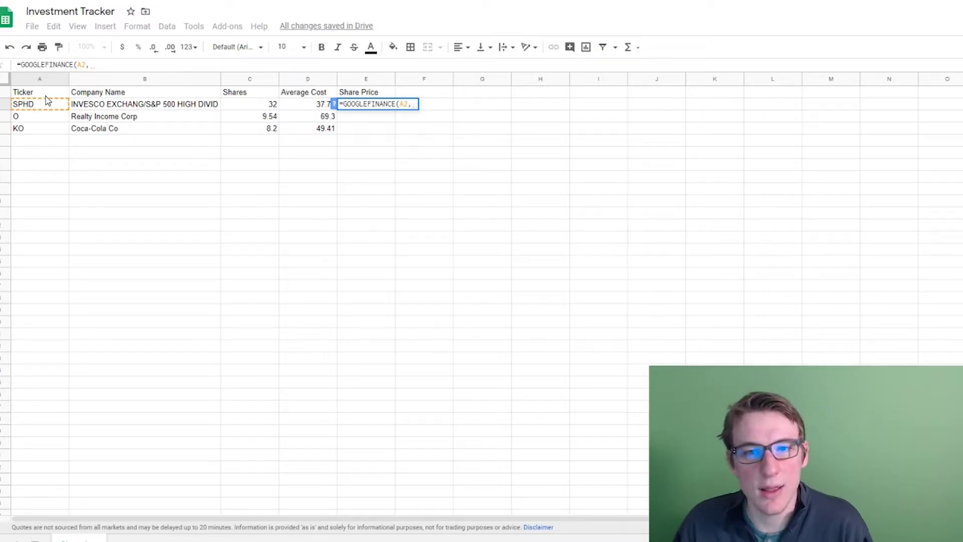
{"action": "type", "text": "Price"}
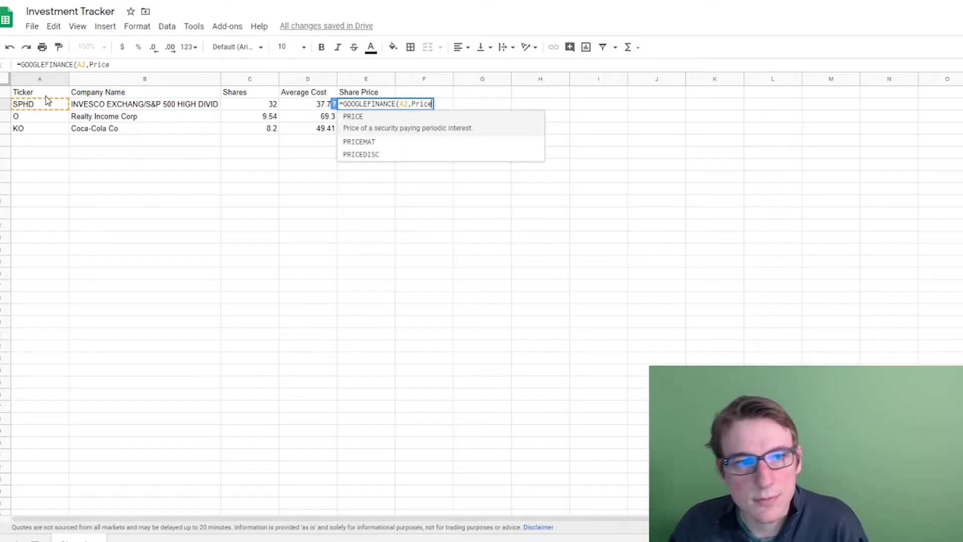
{"action": "key", "text": "Tab"}
{"action": "key", "text": "BackSpace"}
{"action": "type", "text": ")"}
{"action": "left_click", "coordinate": [93, 64]}
{"action": "type", "text": "\""}
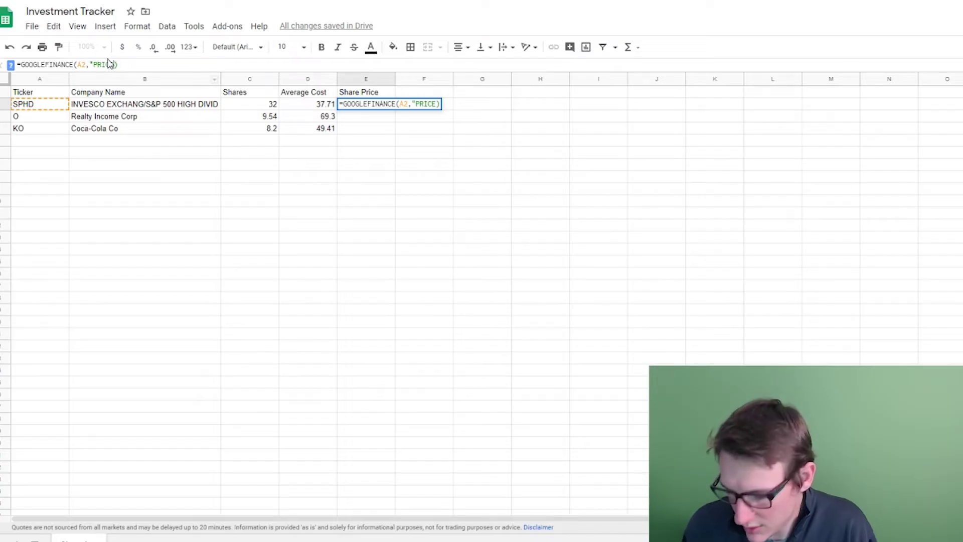
{"action": "type", "text": "\""}
{"action": "key", "text": "Return"}
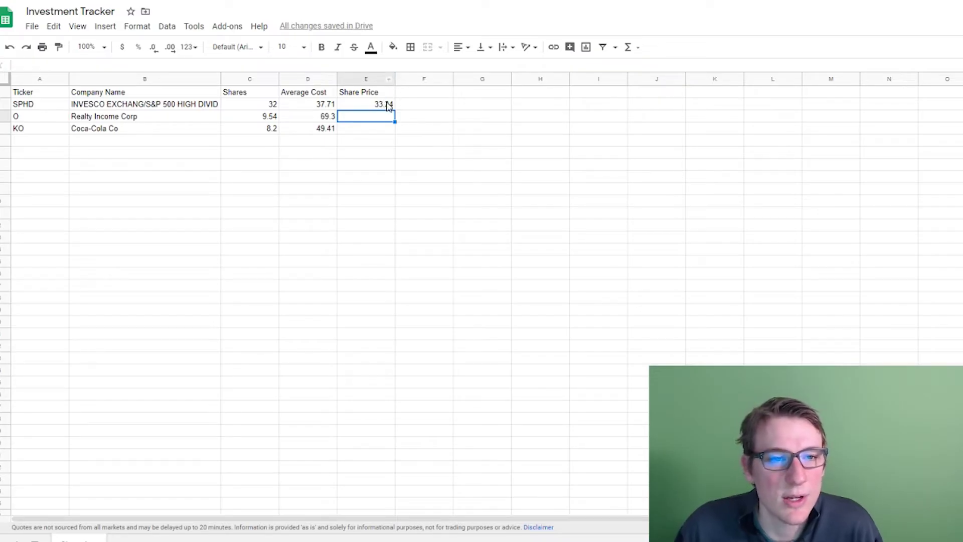
Step: Fill the share price formula from E2 down through E4 and highlight the notice about quotes delayed up to 20 minutes
{"action": "left_click", "coordinate": [394, 107]}
{"action": "left_click_drag", "start_coordinate": [395, 107], "coordinate": [394, 134]}
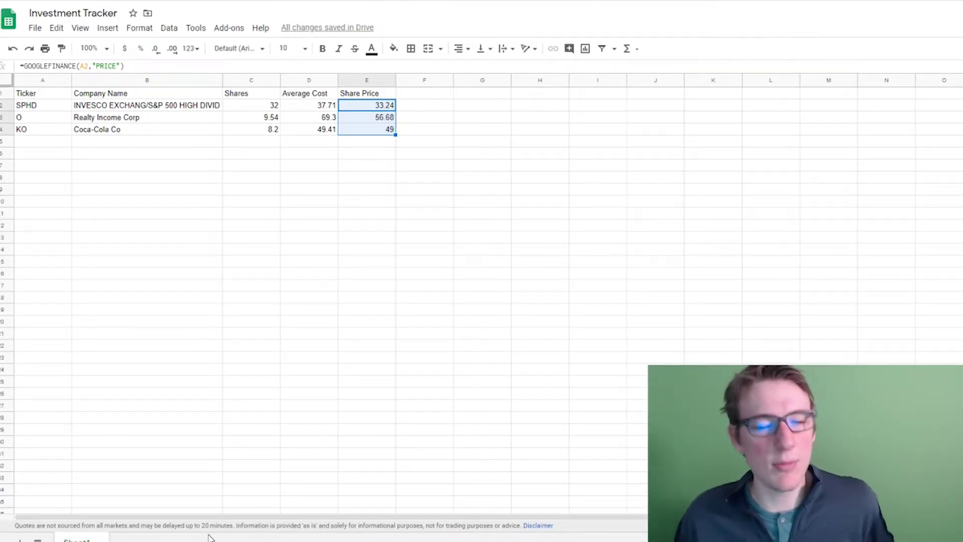
{"action": "left_click_drag", "start_coordinate": [233, 530], "coordinate": [16, 531]}
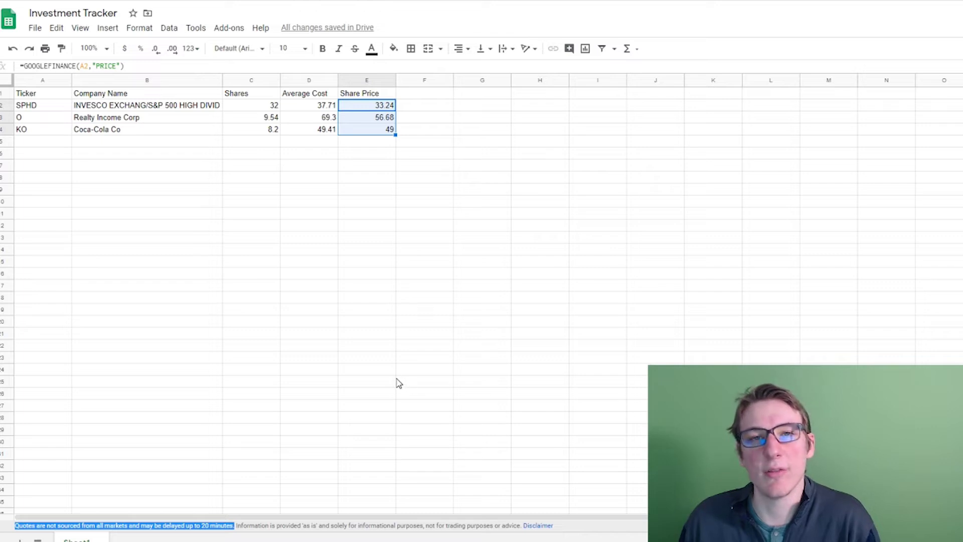
{"action": "left_click", "coordinate": [401, 242]}
Step: Add the header Total Equity in cell F1
{"action": "left_click", "coordinate": [411, 95]}
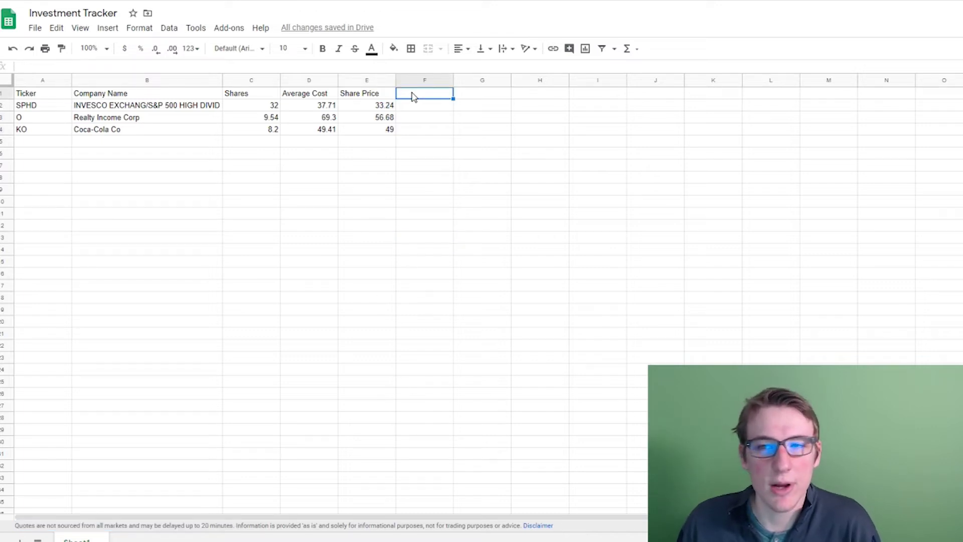
{"action": "type", "text": "Total E"}
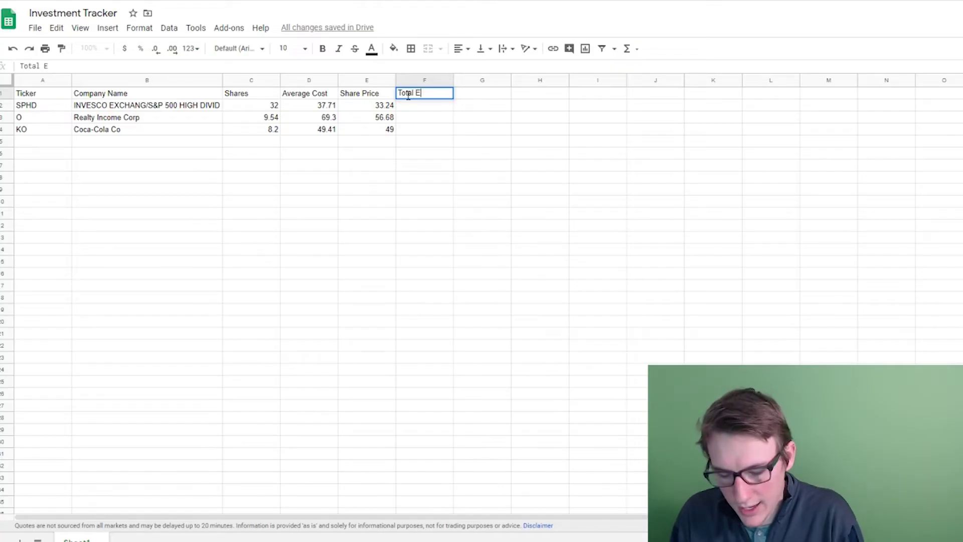
{"action": "type", "text": "quity"}
{"action": "key", "text": "Return"}
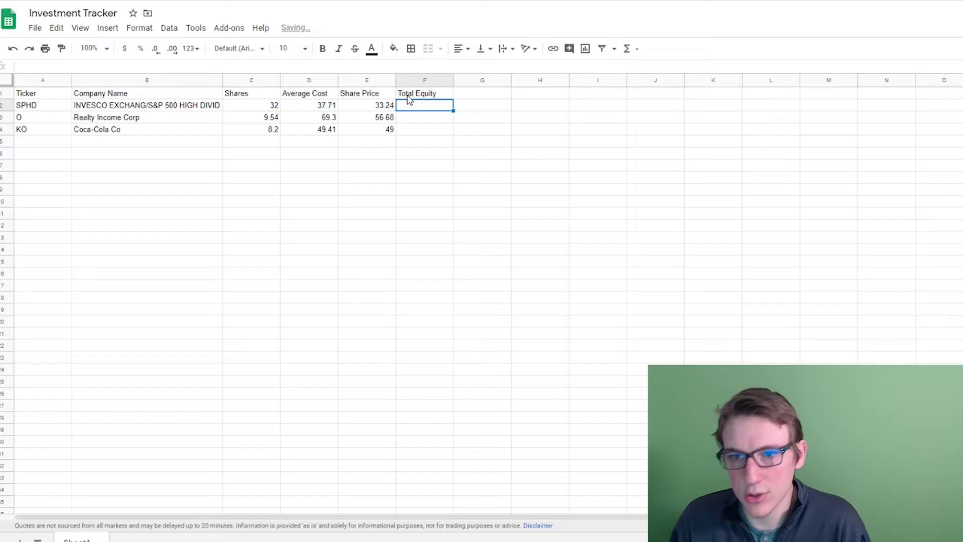
Step: Calculate total equity with the formula =C2*E2 in cell F2 and fill it down through F4
{"action": "type", "text": "="}
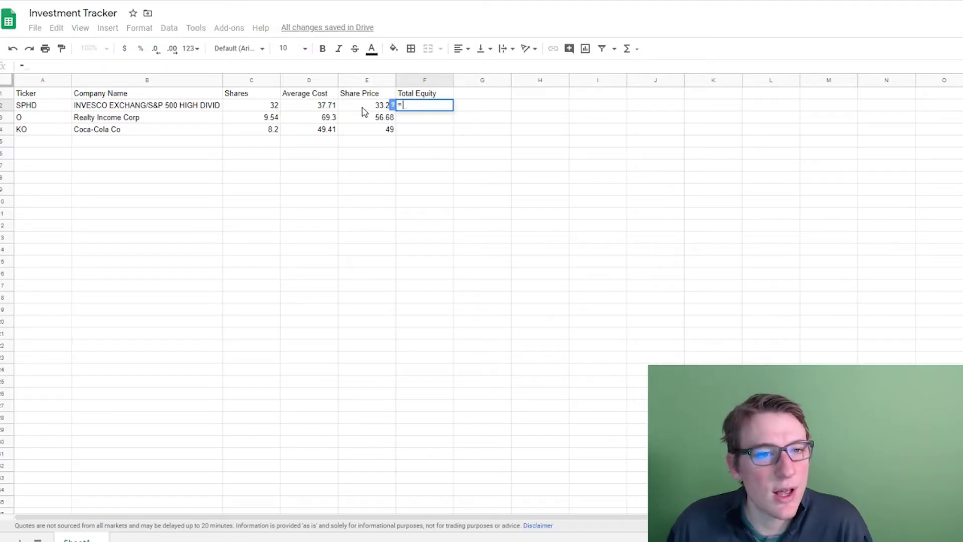
{"action": "left_click", "coordinate": [274, 106]}
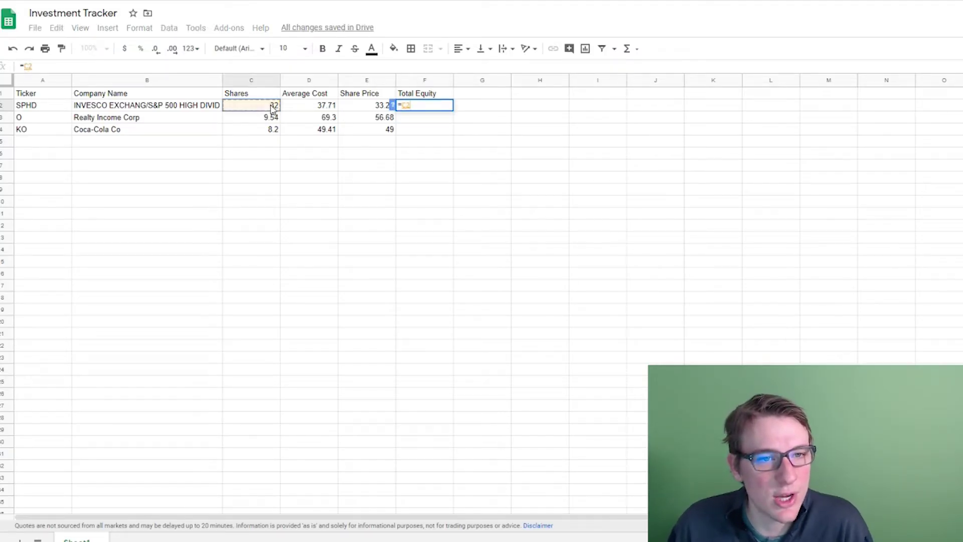
{"action": "type", "text": "*"}
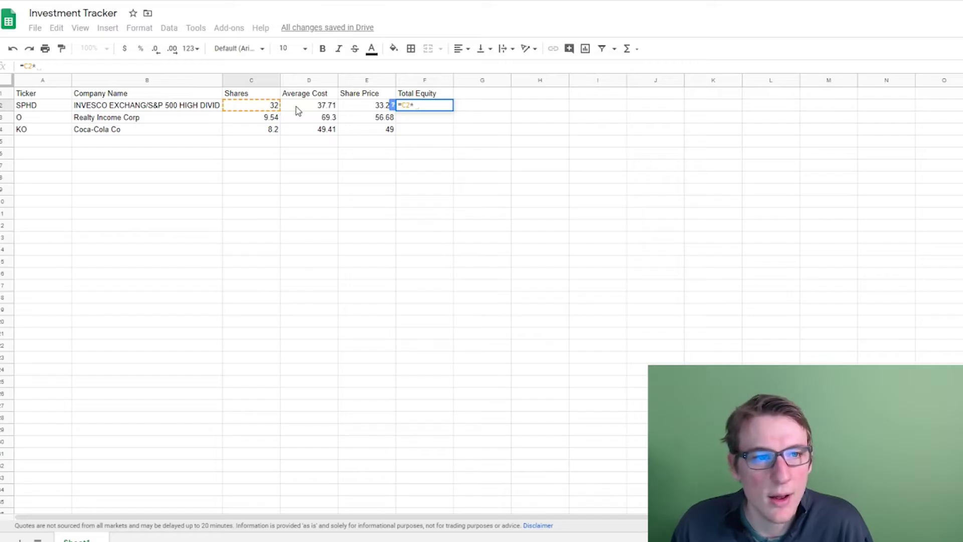
{"action": "left_click", "coordinate": [359, 112]}
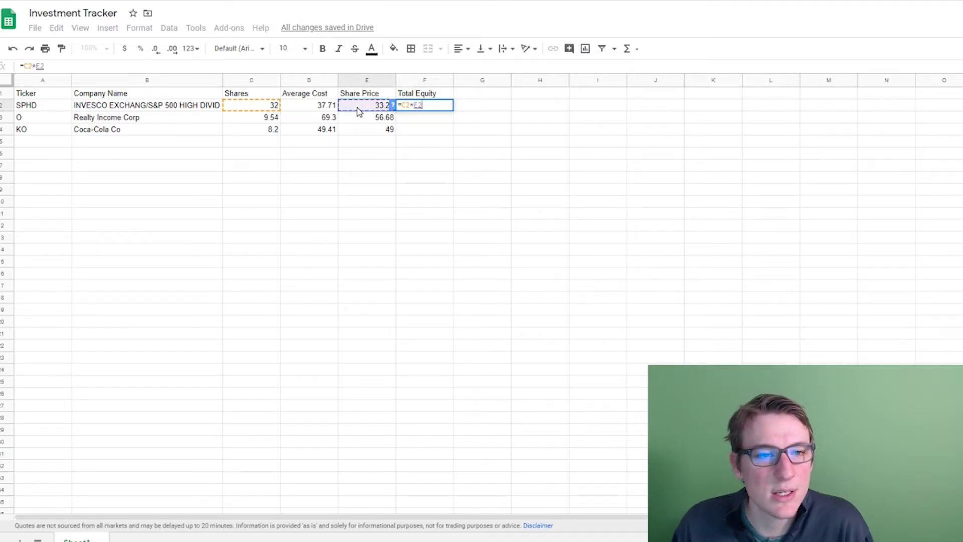
{"action": "key", "text": "Return"}
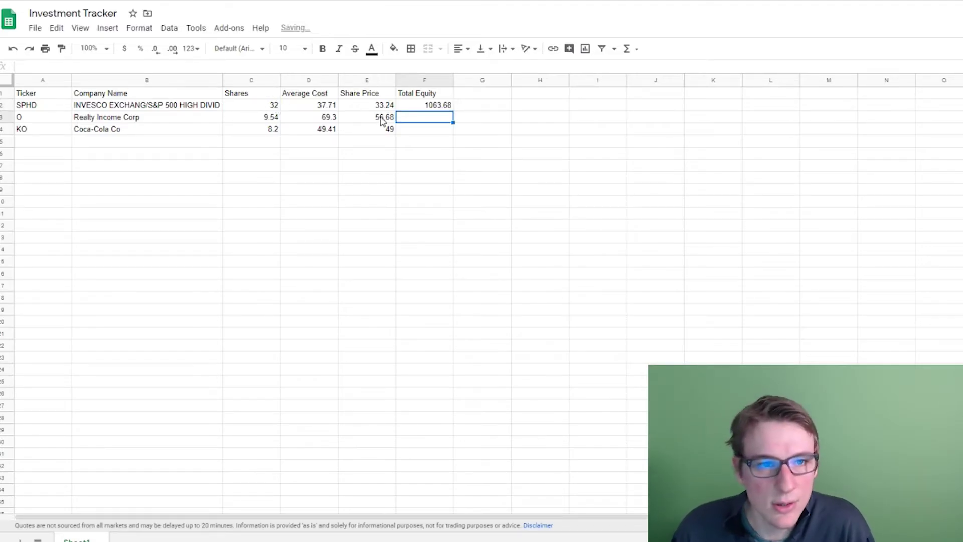
{"action": "left_click", "coordinate": [412, 106]}
{"action": "left_click_drag", "start_coordinate": [453, 111], "coordinate": [451, 132]}
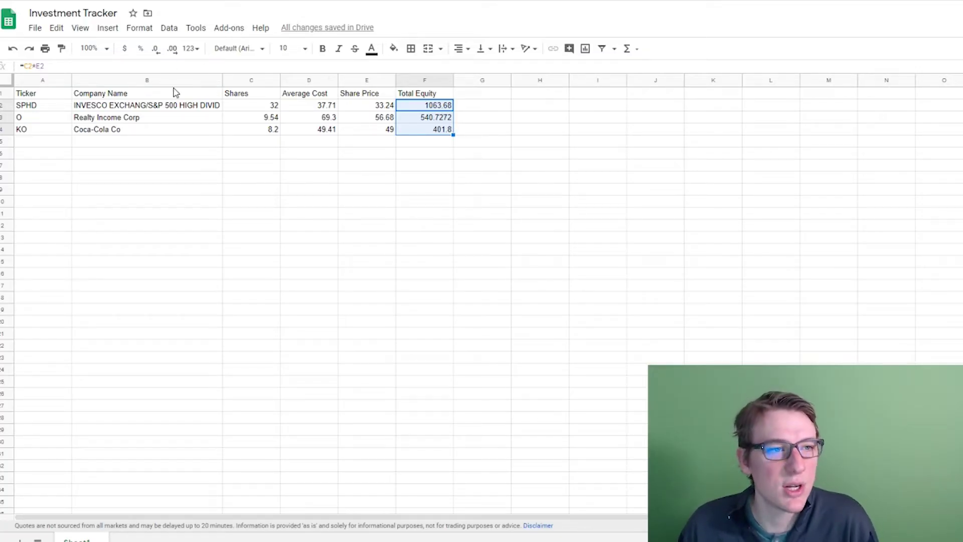
Step: Format the whole Total Equity column as dollar currency
{"action": "left_click", "coordinate": [426, 81]}
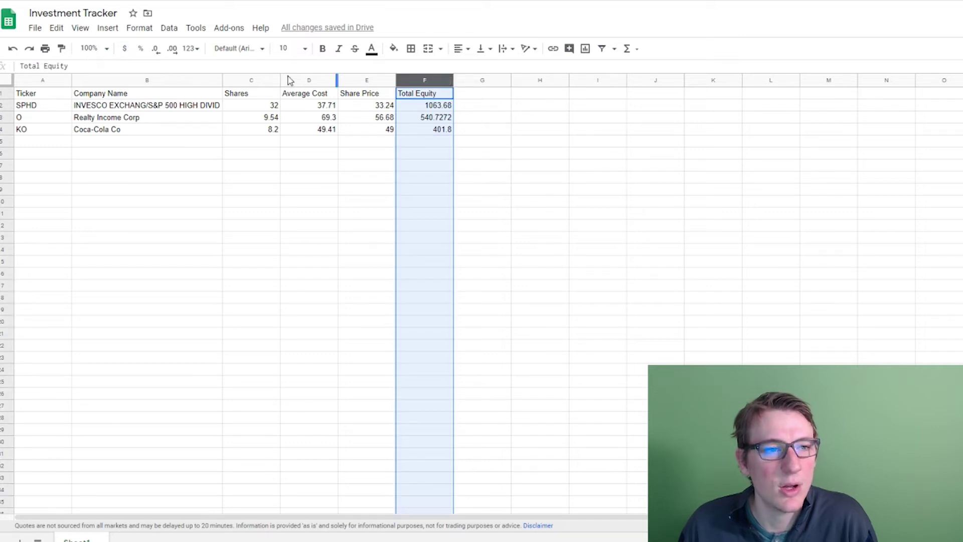
{"action": "left_click", "coordinate": [126, 49]}
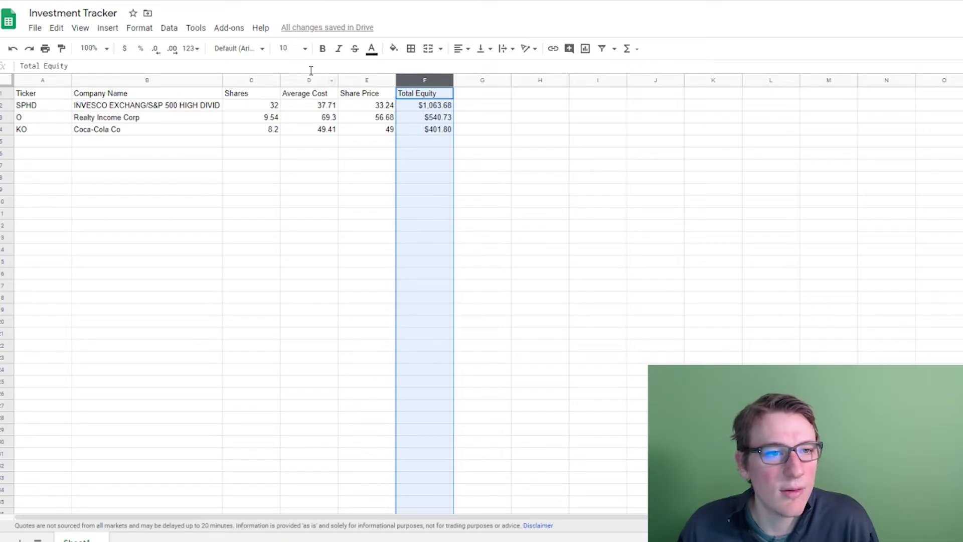
Step: Try out the decimal places of the Total Equity column by adding two and removing them again
{"action": "left_click", "coordinate": [172, 49]}
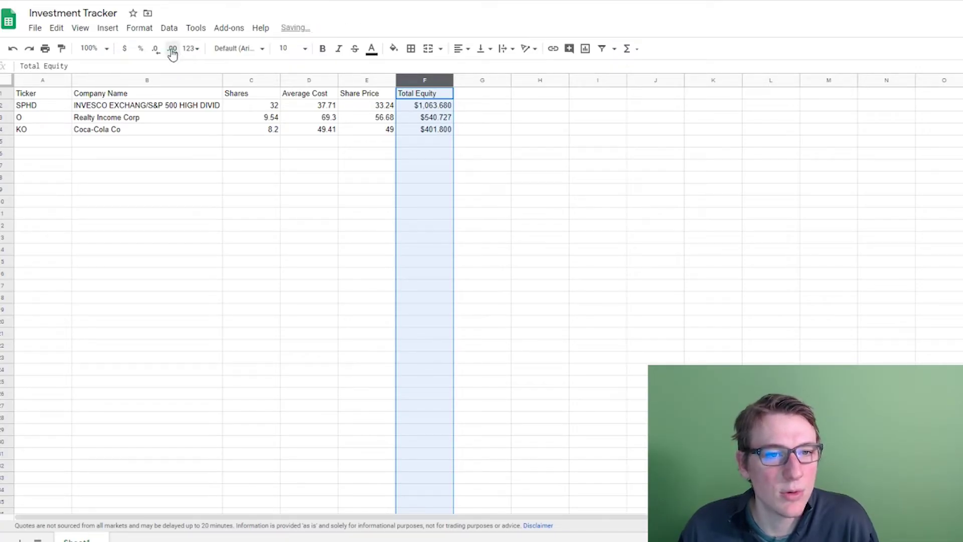
{"action": "left_click", "coordinate": [172, 49]}
{"action": "left_click", "coordinate": [156, 49]}
{"action": "left_click", "coordinate": [157, 49]}
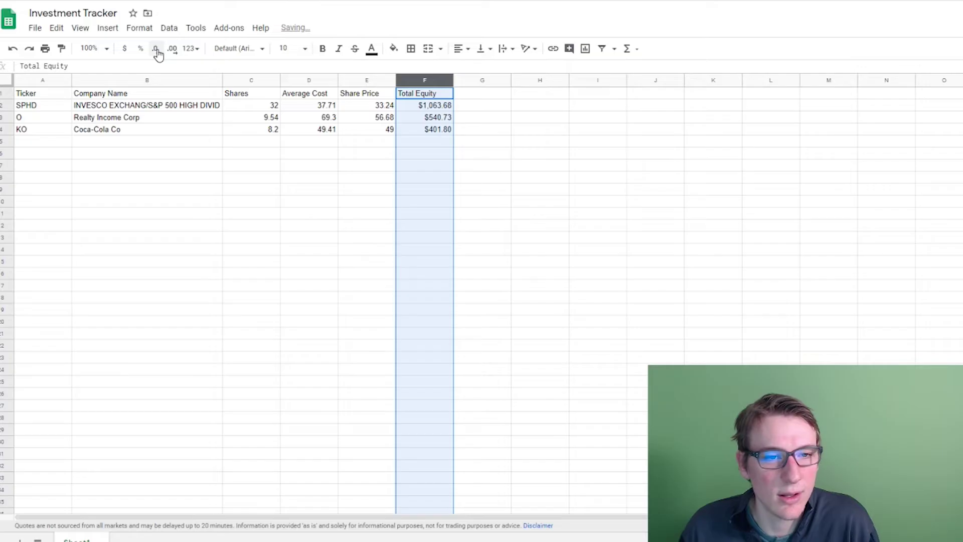
Step: Format the Share Price and Average Cost columns as dollar currency
{"action": "left_click", "coordinate": [359, 80]}
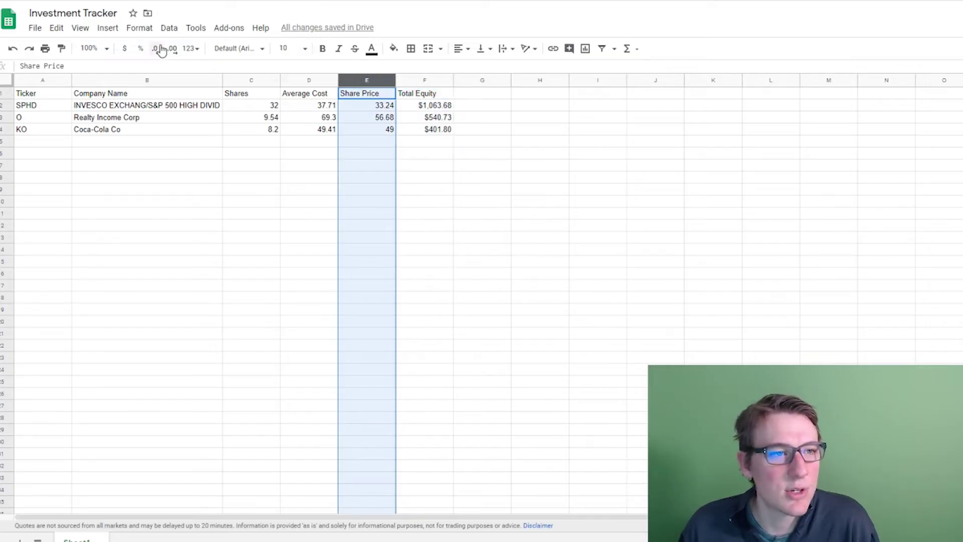
{"action": "left_click", "coordinate": [124, 48]}
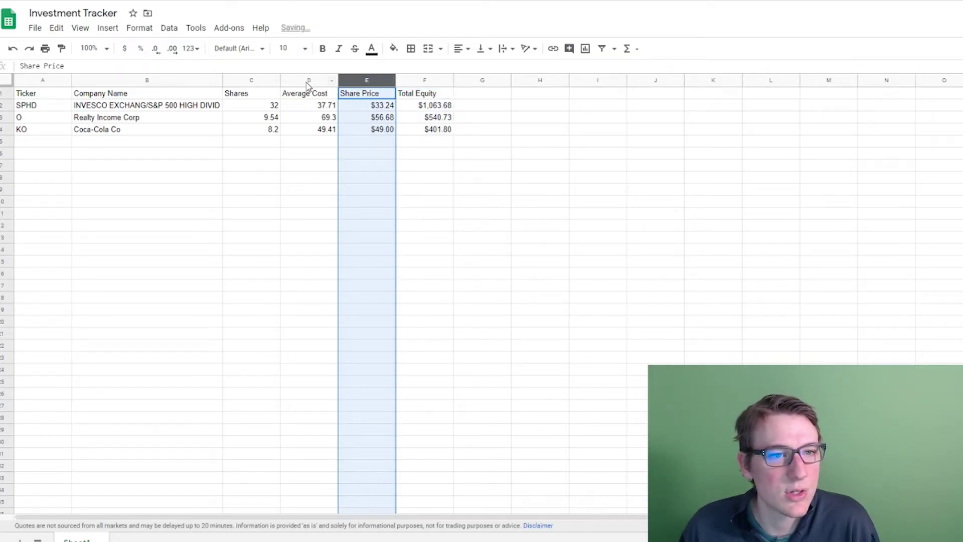
{"action": "left_click", "coordinate": [316, 81]}
{"action": "left_click", "coordinate": [125, 49]}
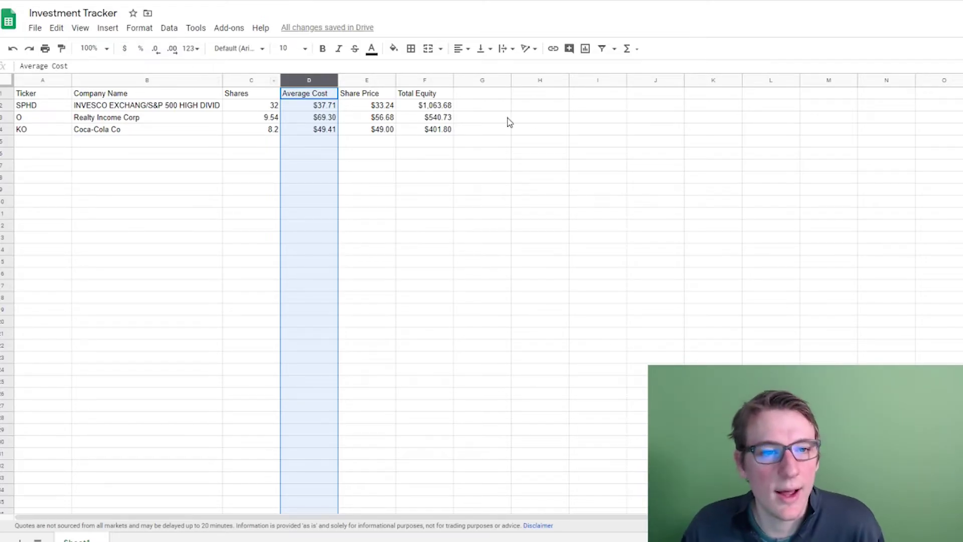
Step: Add the column header Total Cost in cell G1
{"action": "left_click", "coordinate": [460, 95]}
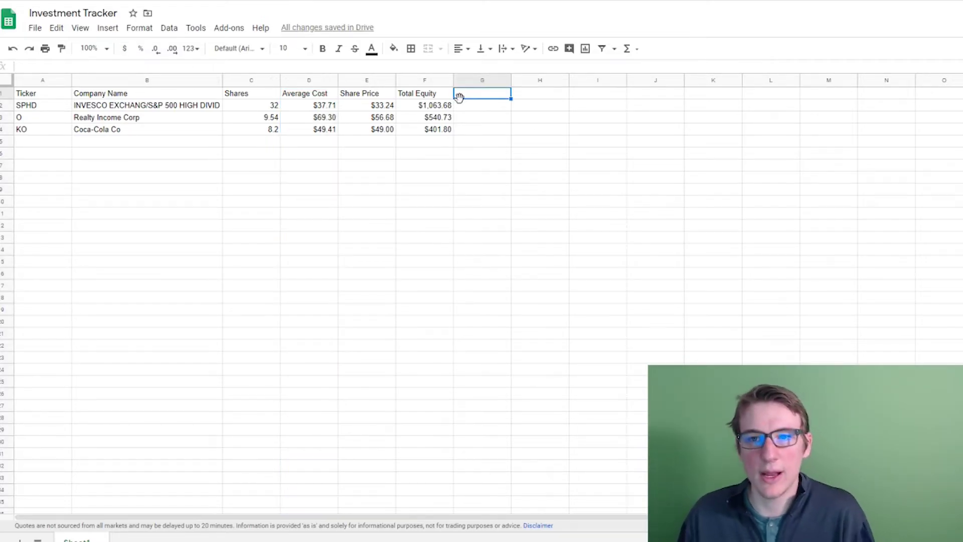
{"action": "type", "text": "To"}
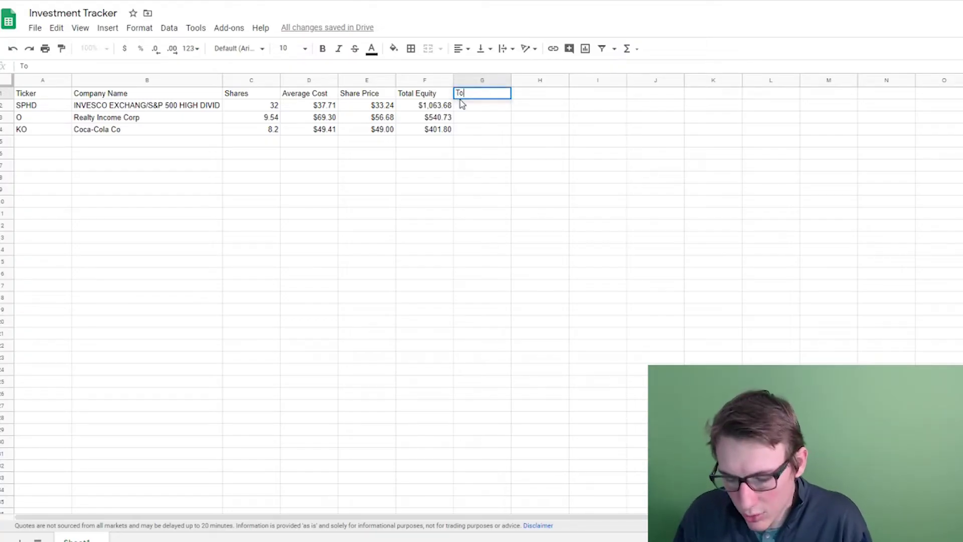
{"action": "type", "text": "tal Cos"}
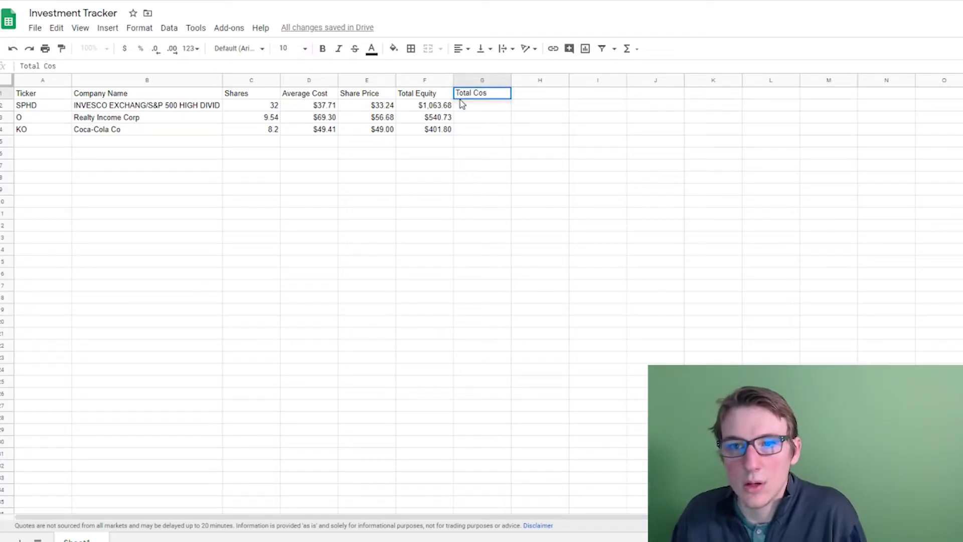
{"action": "type", "text": "t"}
{"action": "key", "text": "Return"}
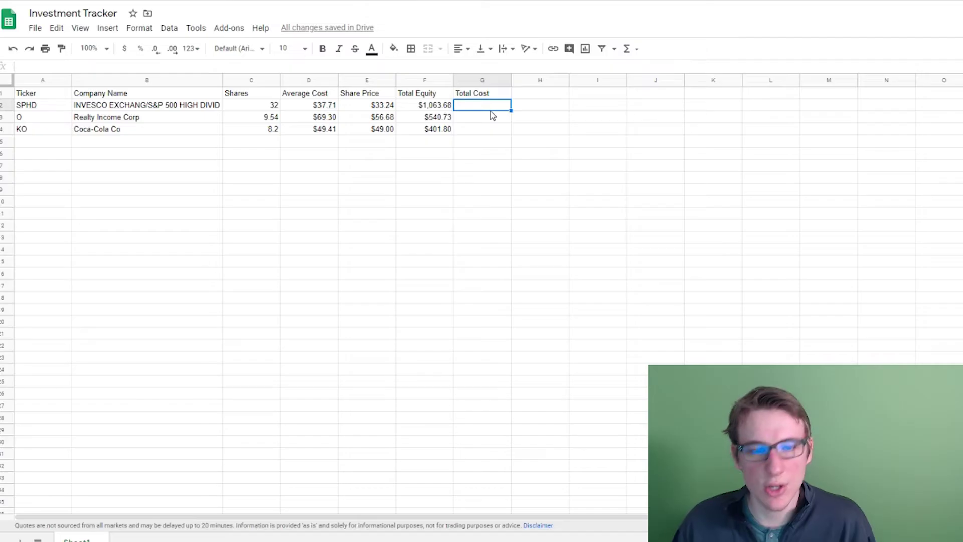
Step: Calculate total cost with the formula =D2*C2 in cell G2 and fill it down through G4
{"action": "type", "text": "="}
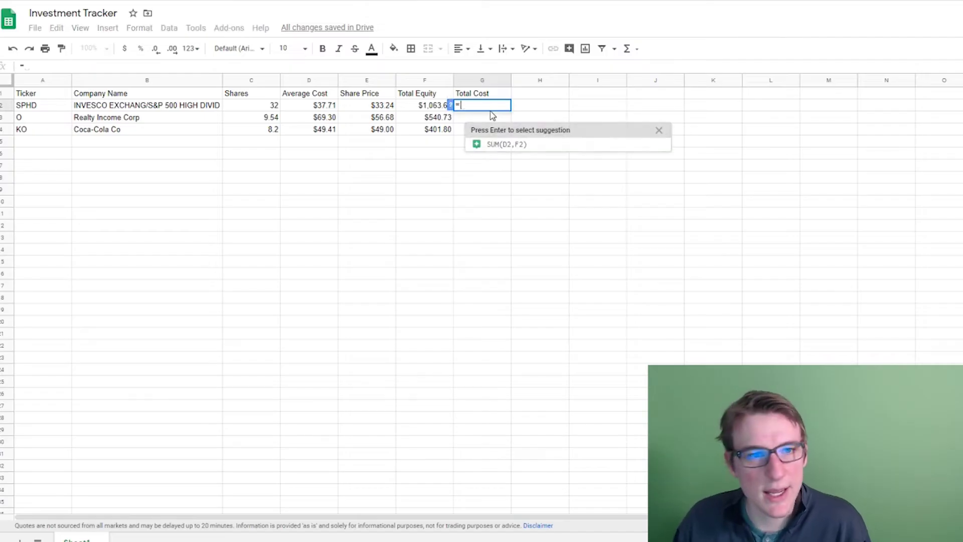
{"action": "left_click", "coordinate": [332, 107]}
{"action": "type", "text": "*"}
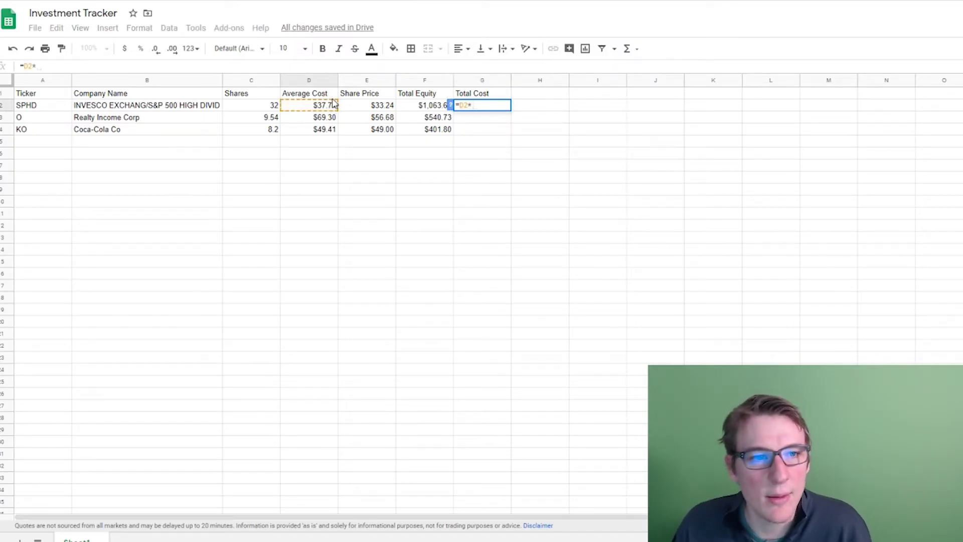
{"action": "left_click", "coordinate": [277, 106]}
{"action": "key", "text": "Return"}
{"action": "left_click", "coordinate": [508, 110]}
{"action": "left_click_drag", "start_coordinate": [509, 111], "coordinate": [509, 131]}
Step: Add the header Total Gain / Loss in cell H1 and fit column H's width to the text
{"action": "left_click", "coordinate": [528, 98]}
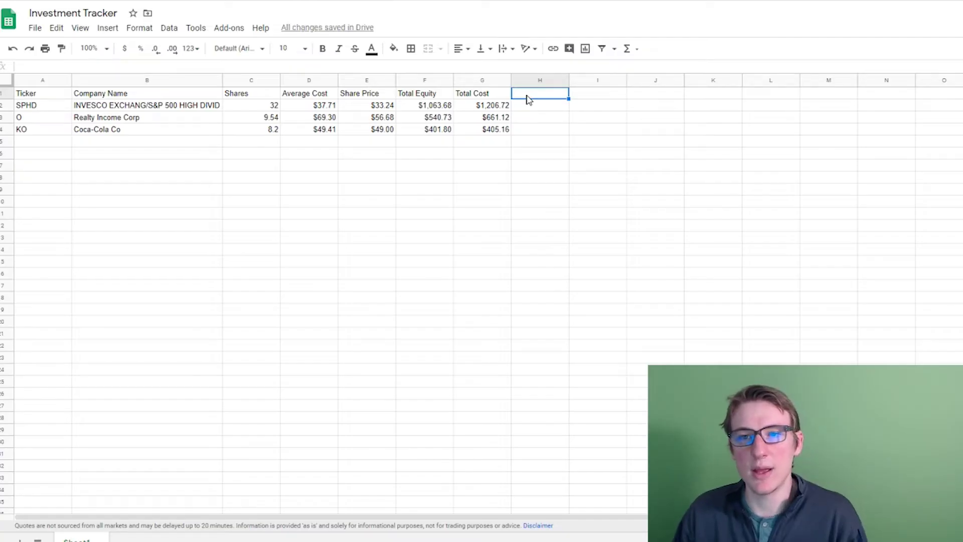
{"action": "type", "text": "T"}
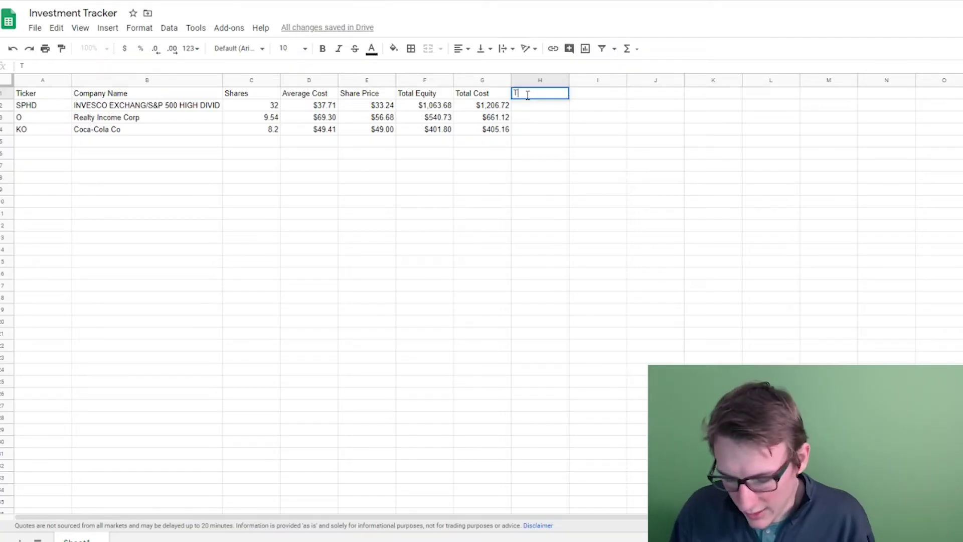
{"action": "type", "text": "otal G"}
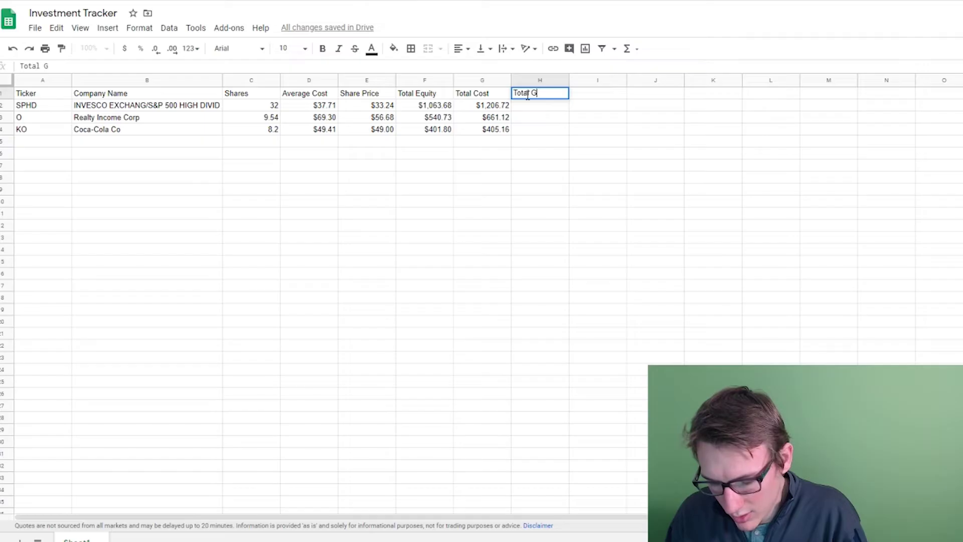
{"action": "type", "text": "ain / Loss"}
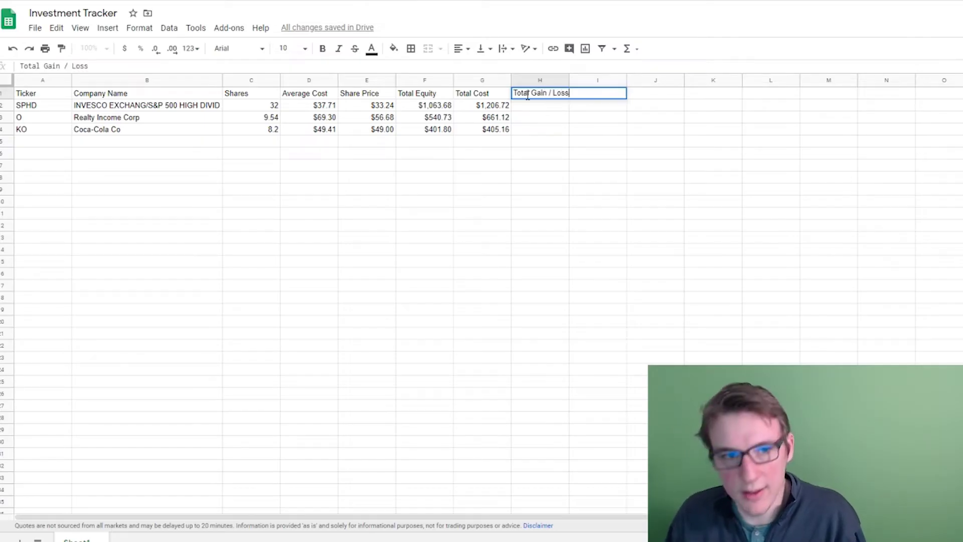
{"action": "key", "text": "Return"}
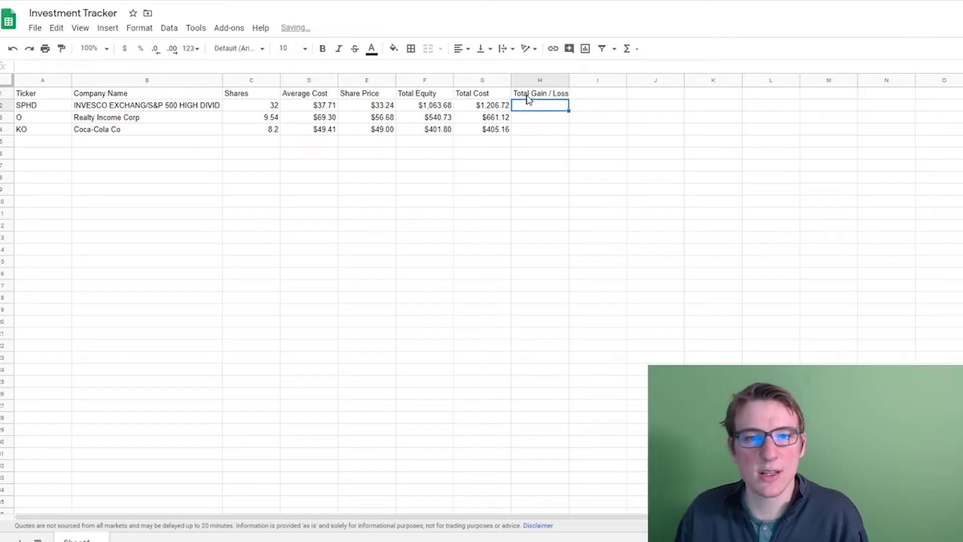
{"action": "double_click", "coordinate": [567, 82]}
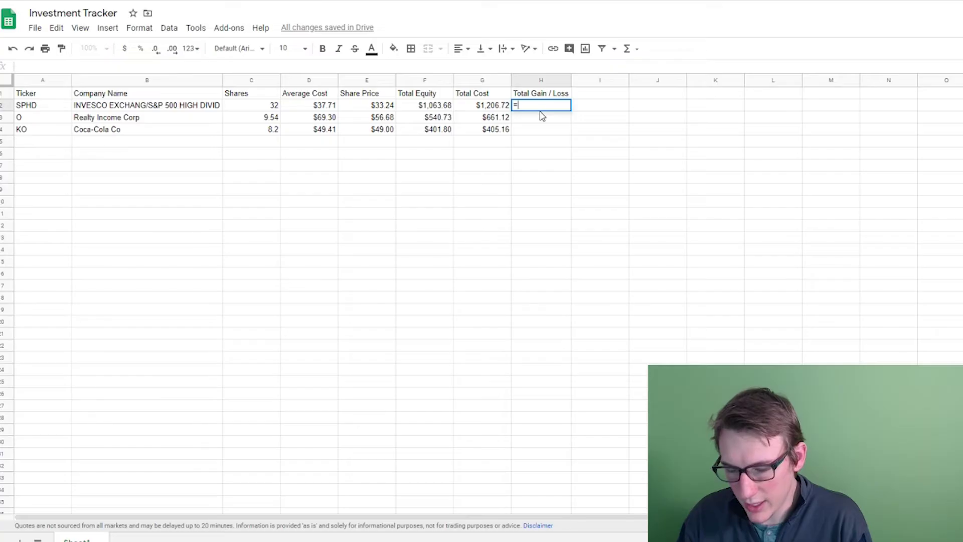
Step: Calculate the total gain or loss with =F2-G2 in cell H2 and fill it down through H4
{"action": "type", "text": "="}
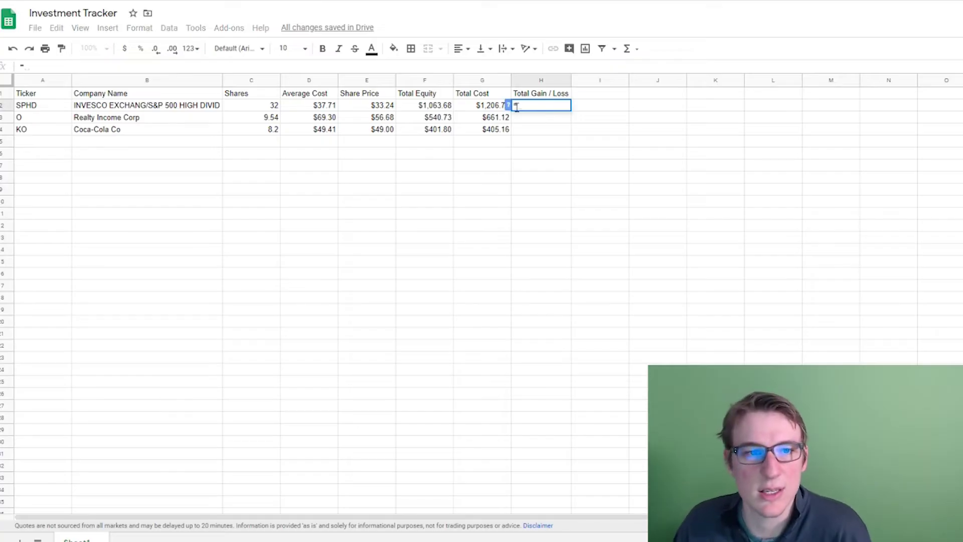
{"action": "left_click", "coordinate": [425, 110]}
{"action": "type", "text": "-"}
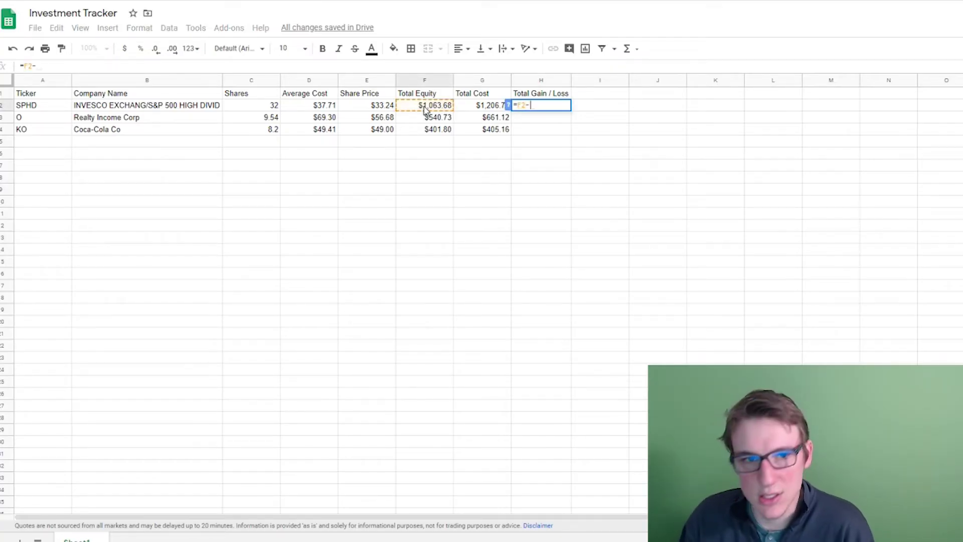
{"action": "left_click", "coordinate": [483, 109]}
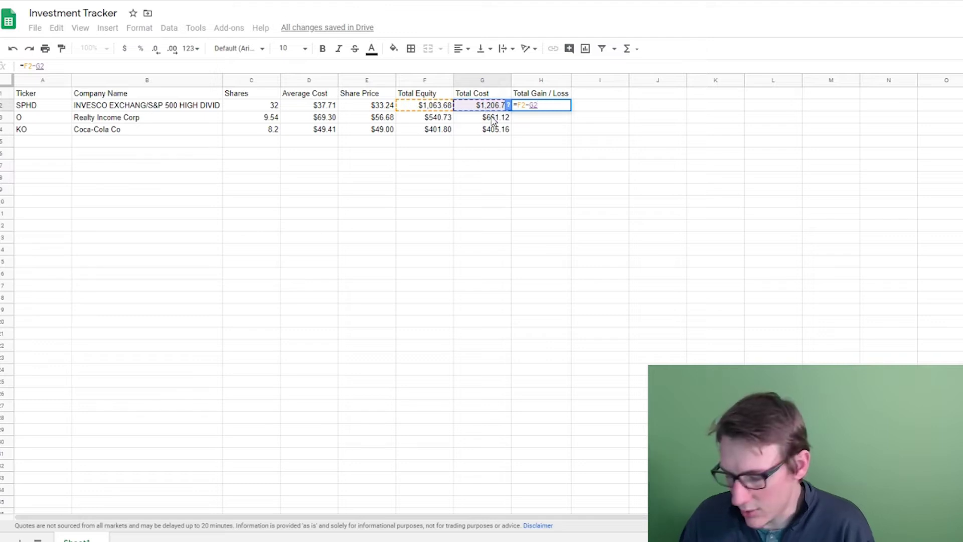
{"action": "key", "text": "Return"}
{"action": "left_click", "coordinate": [534, 107]}
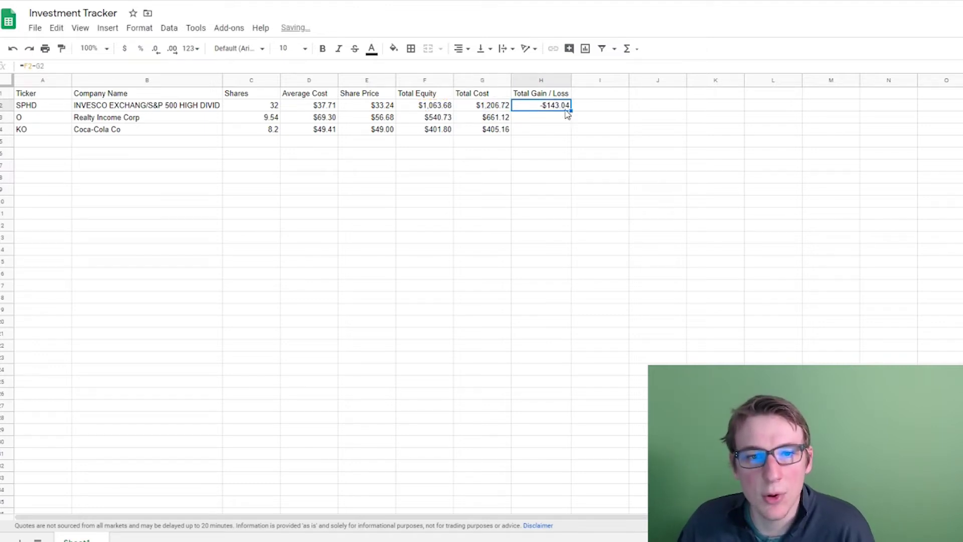
{"action": "left_click_drag", "start_coordinate": [570, 115], "coordinate": [567, 134]}
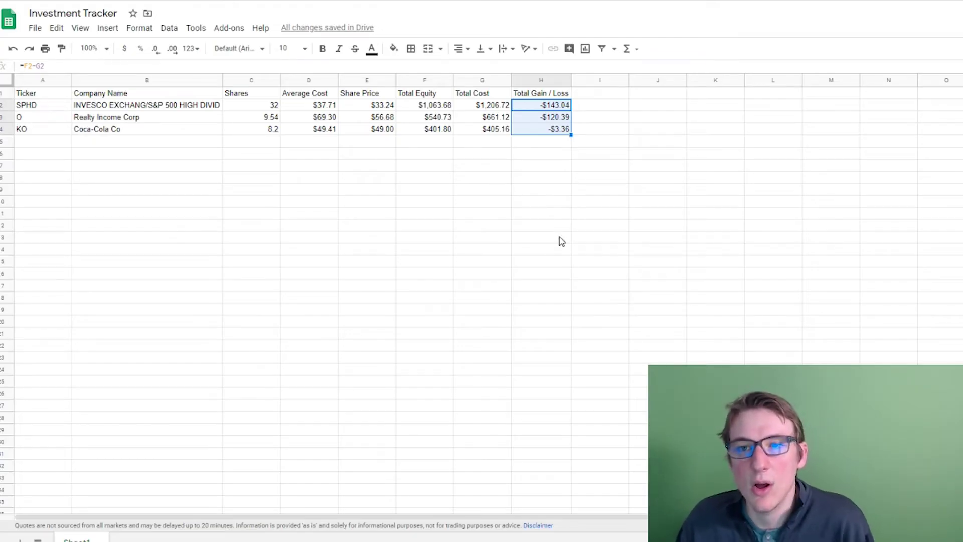
Step: Add the column header % Gain / Loss in cell I1
{"action": "left_click", "coordinate": [592, 95]}
{"action": "type", "text": "% Gain"}
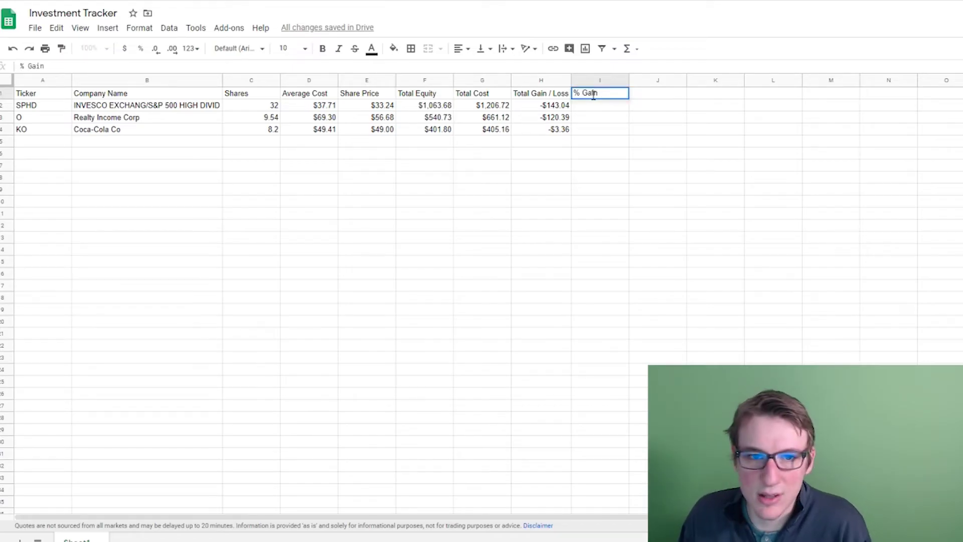
{"action": "type", "text": " / Lo"}
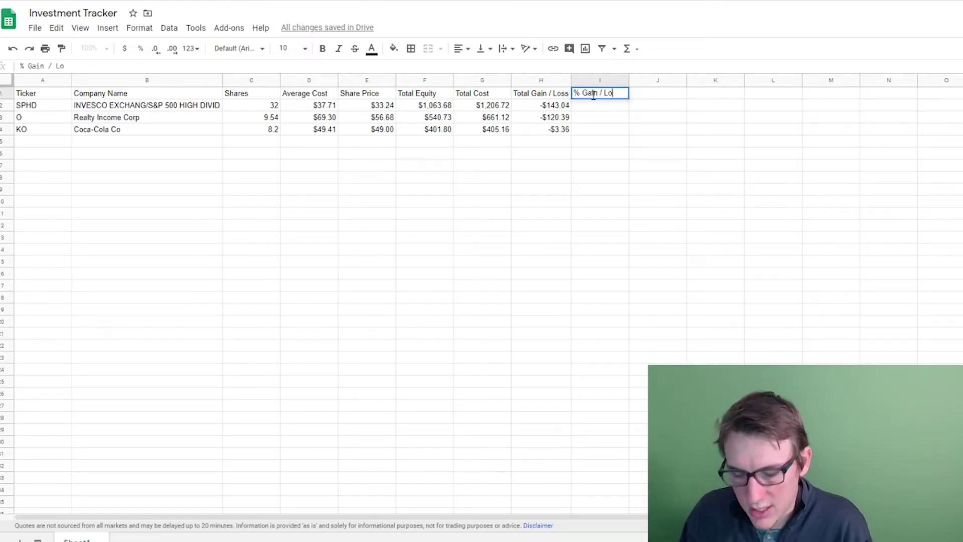
{"action": "type", "text": "ss"}
Step: Calculate the percentage gain or loss for SPHD with the formula =E2/D2-1 in cell I2
{"action": "left_click", "coordinate": [609, 108]}
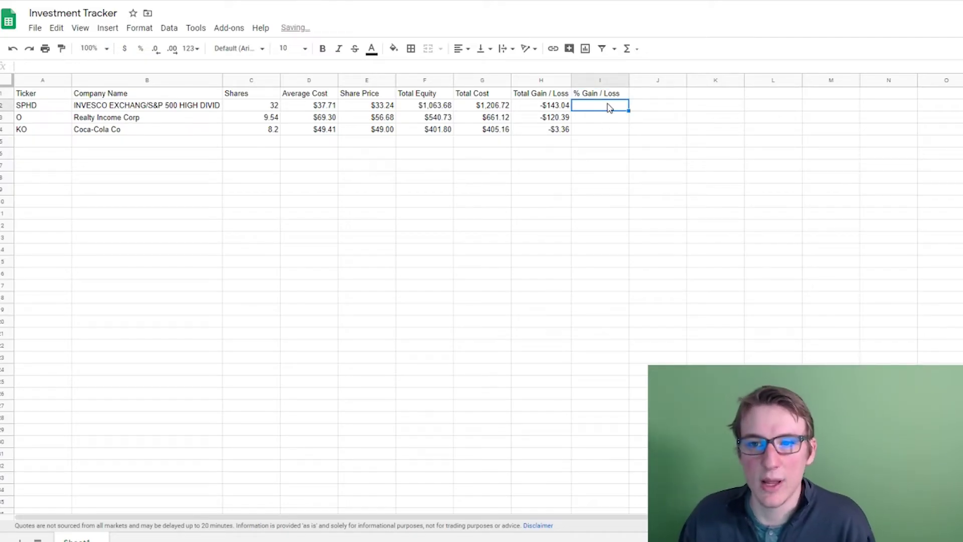
{"action": "type", "text": "="}
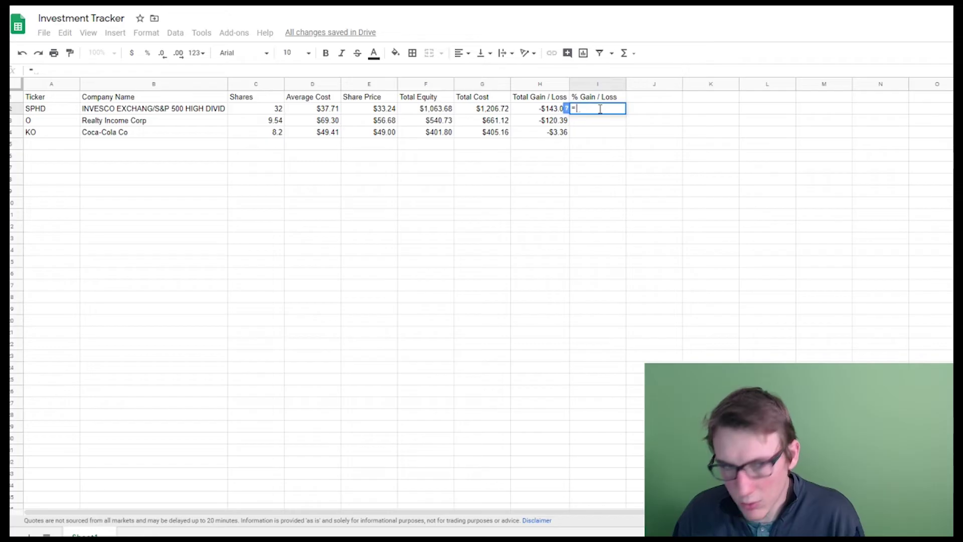
{"action": "left_click", "coordinate": [385, 111]}
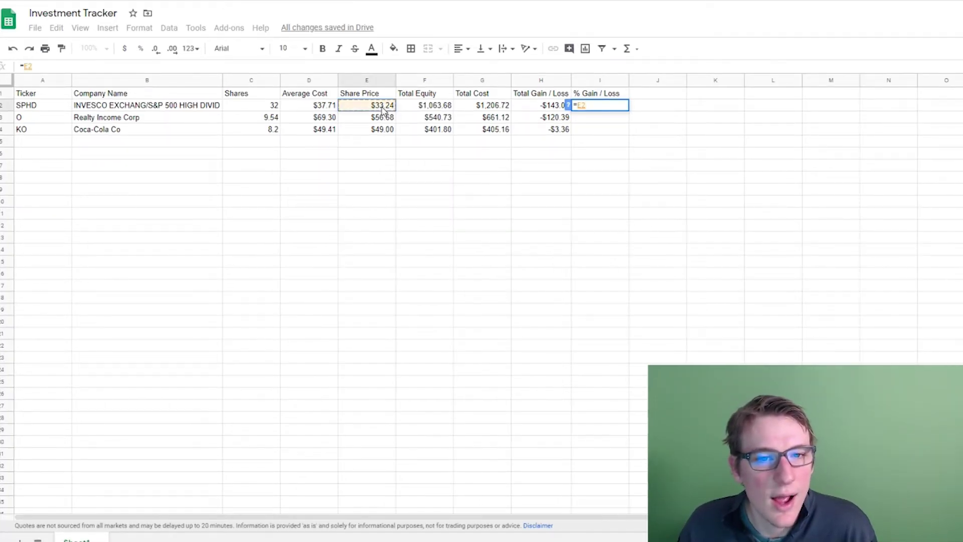
{"action": "type", "text": "/"}
{"action": "left_click", "coordinate": [327, 108]}
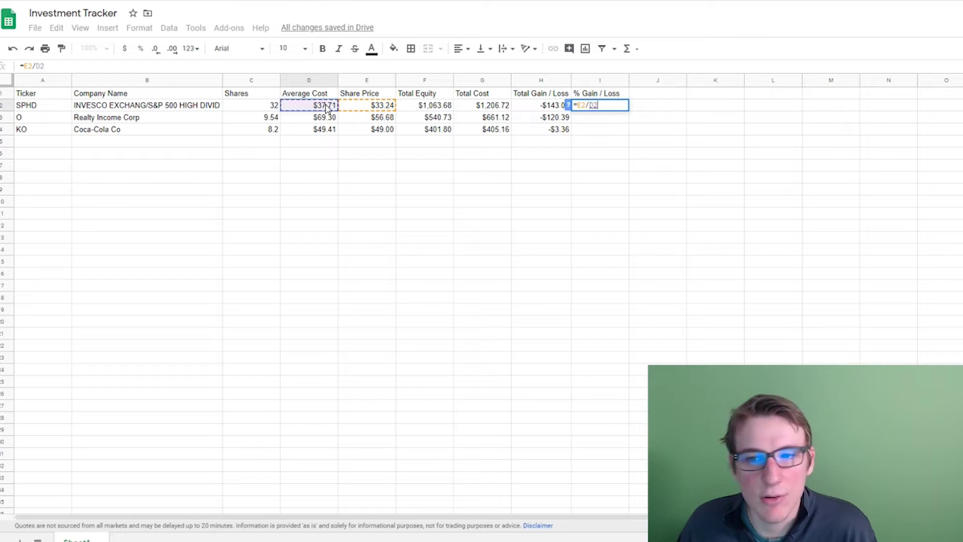
{"action": "type", "text": "-0.1"}
{"action": "key", "text": "Return"}
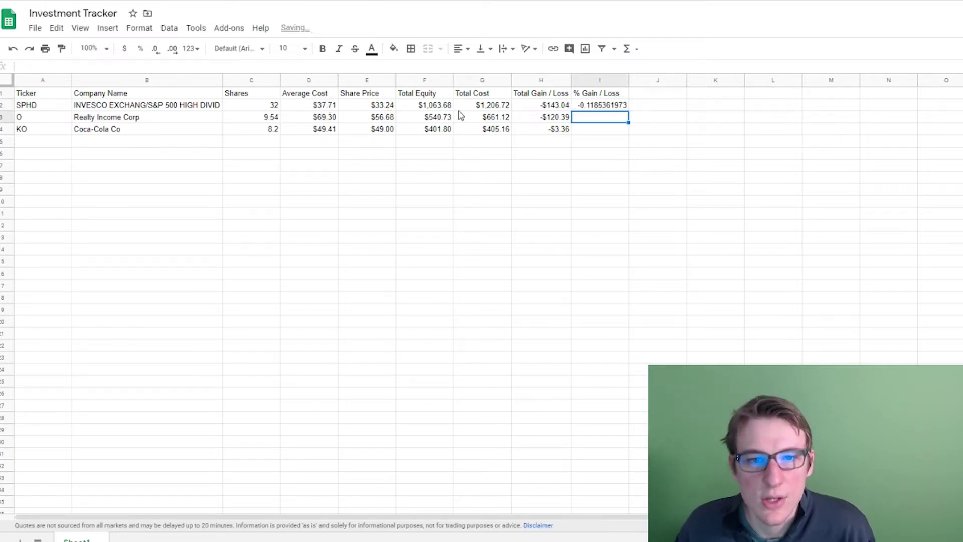
Step: Fill the % Gain / Loss formula from I2 down through I4 and format these cells as percentages
{"action": "left_click", "coordinate": [618, 106]}
{"action": "left_click_drag", "start_coordinate": [627, 111], "coordinate": [631, 135]}
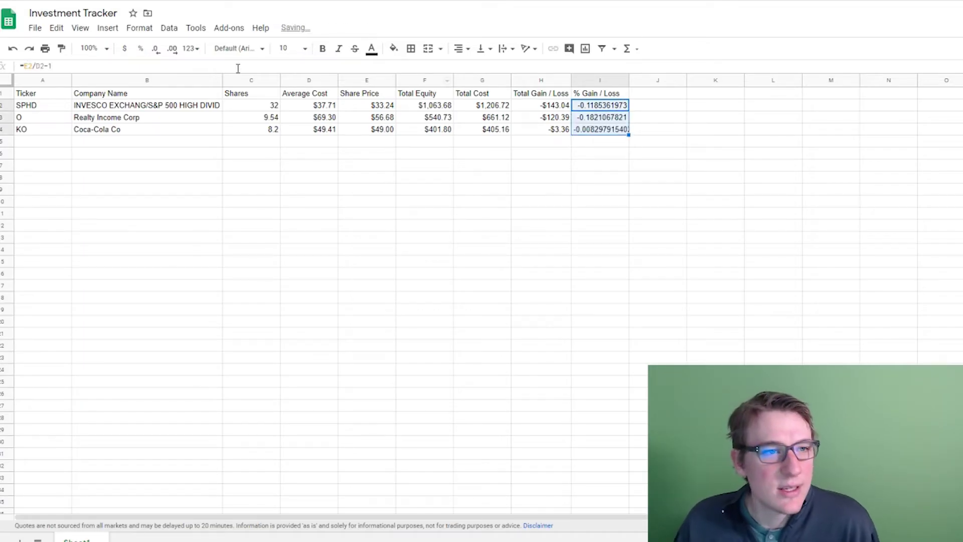
{"action": "left_click", "coordinate": [141, 50]}
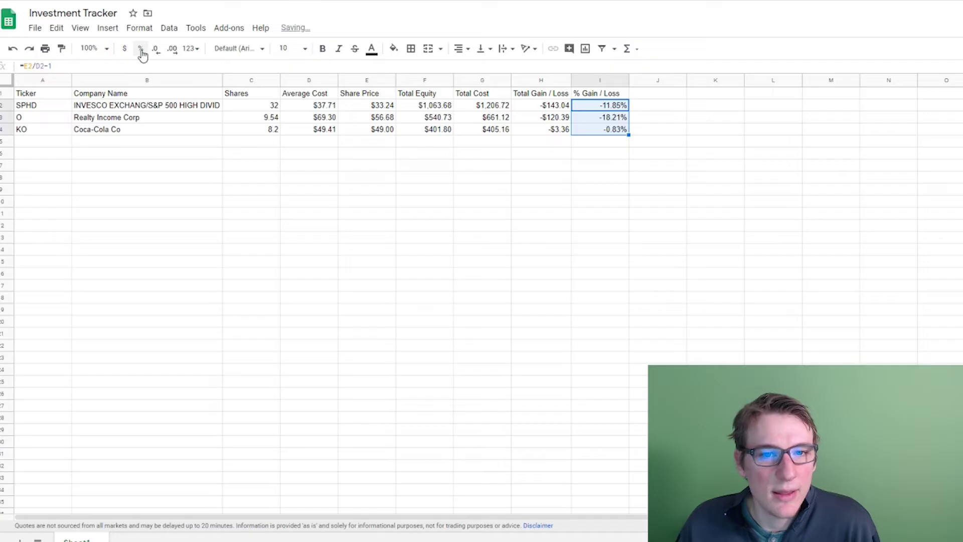
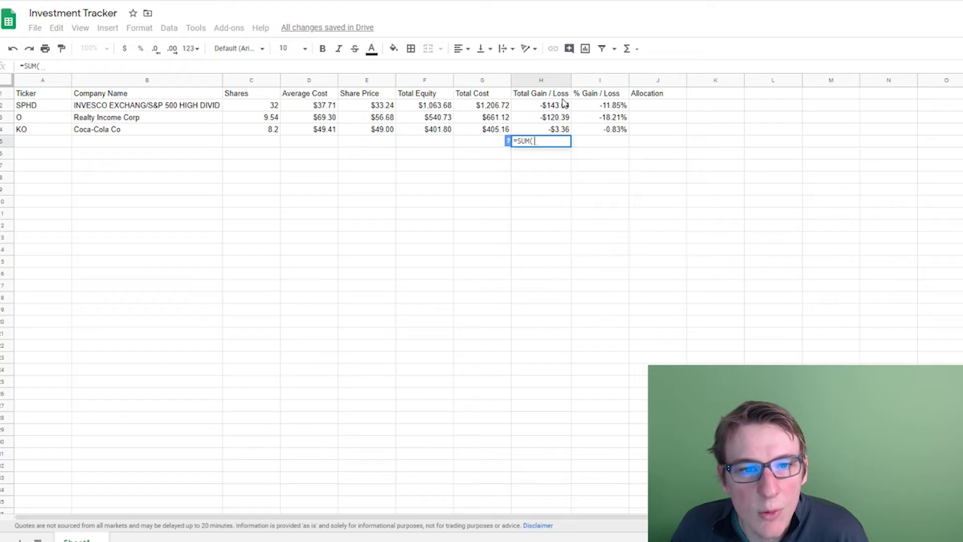
Step: Total the Total Gain / Loss and Total Cost columns with SUM of H2:H4 in H5 and SUM of G2:G4 in G5
{"action": "left_click_drag", "start_coordinate": [564, 105], "coordinate": [560, 124]}
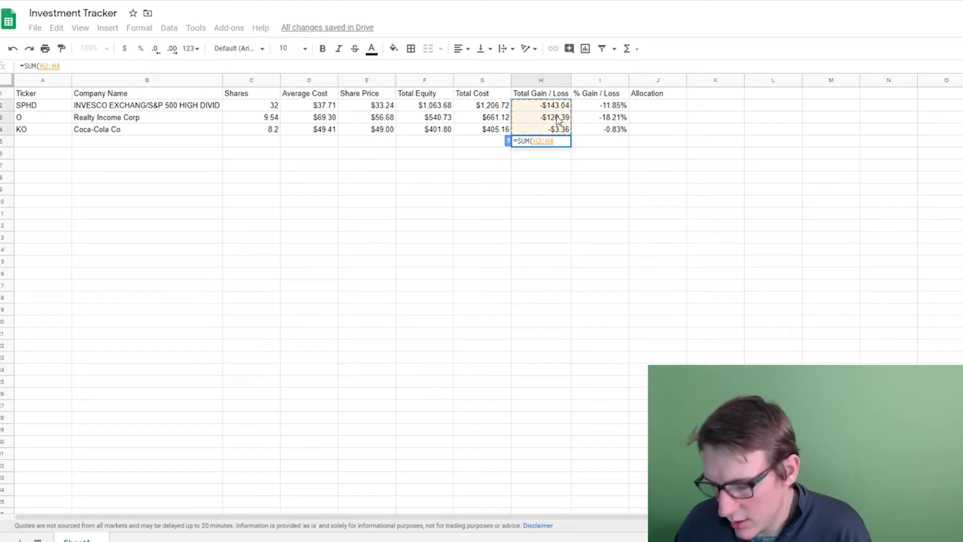
{"action": "key", "text": "Return"}
{"action": "double_click", "coordinate": [498, 145]}
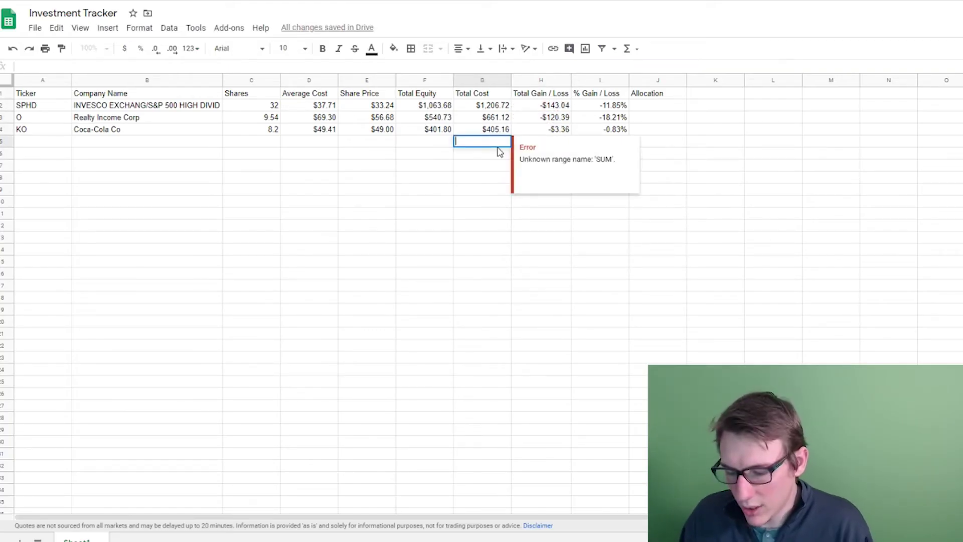
{"action": "type", "text": "=sum"}
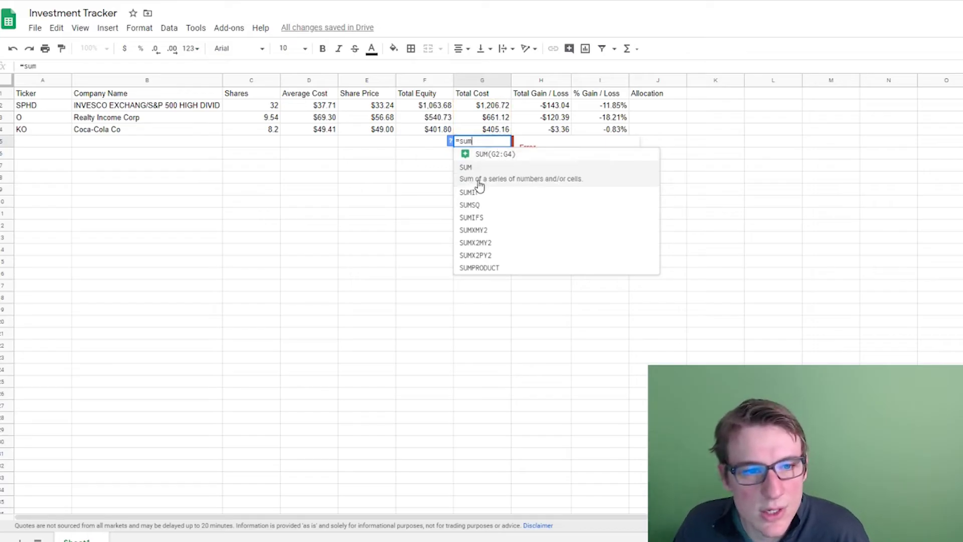
{"action": "left_click", "coordinate": [477, 176]}
{"action": "left_click_drag", "start_coordinate": [492, 105], "coordinate": [497, 131]}
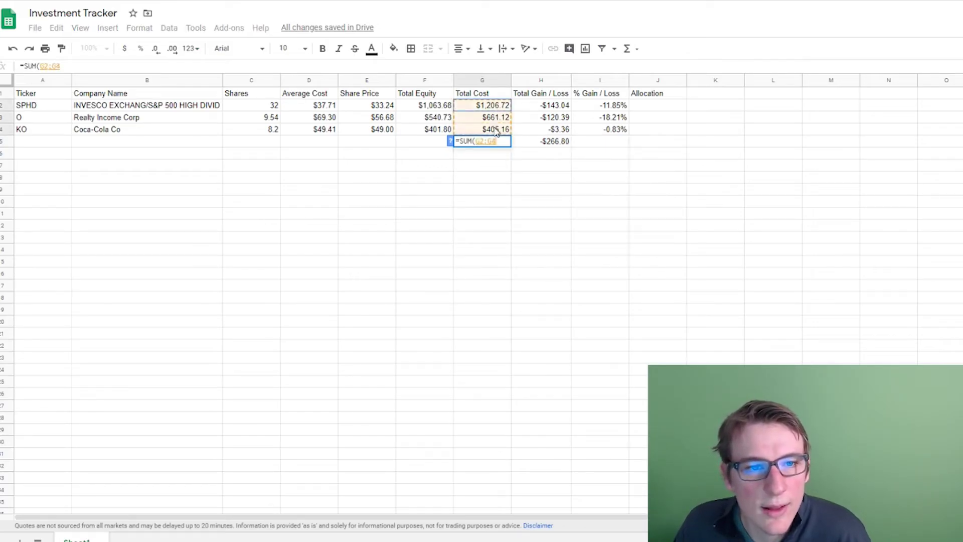
{"action": "key", "text": "Return"}
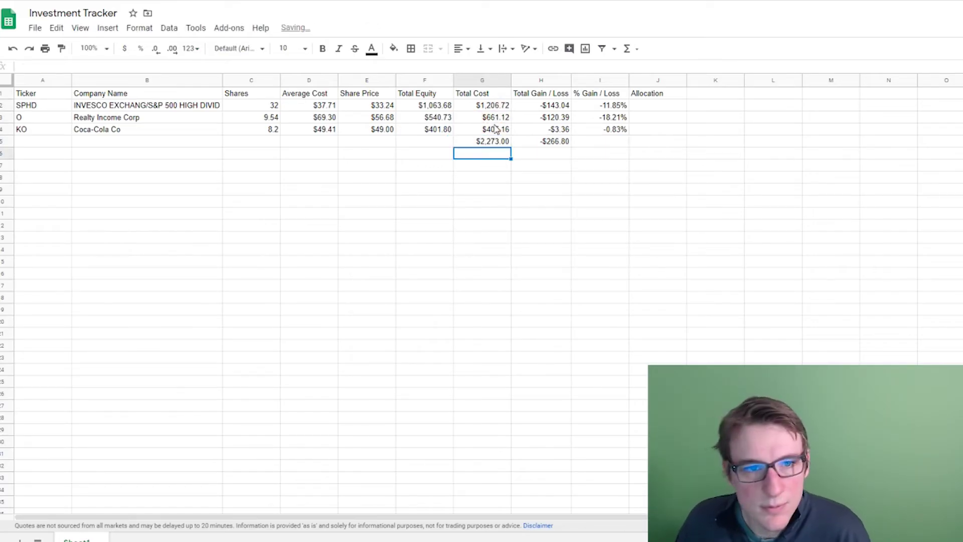
Step: Total the Total Equity column with SUM of F2:F4 in cell F5
{"action": "left_click", "coordinate": [440, 145]}
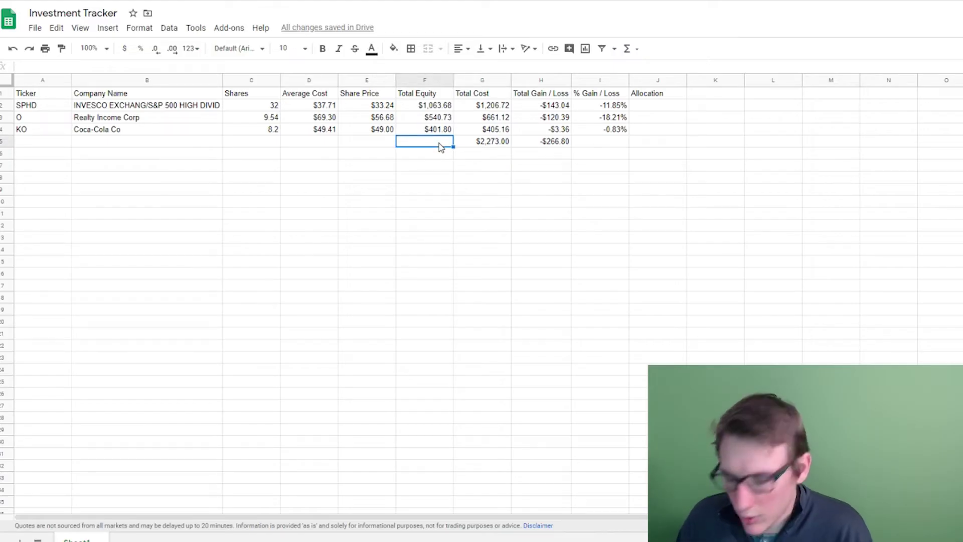
{"action": "type", "text": "="}
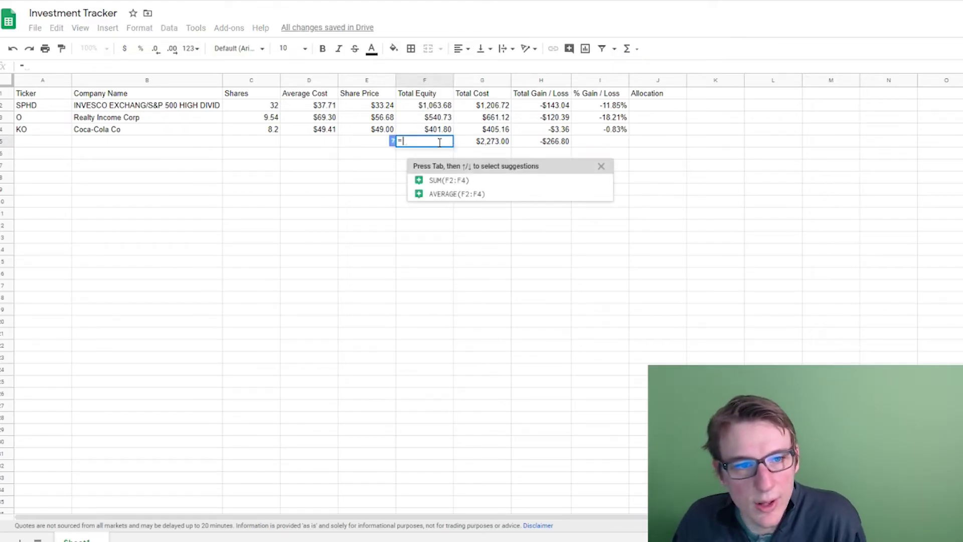
{"action": "type", "text": "su"}
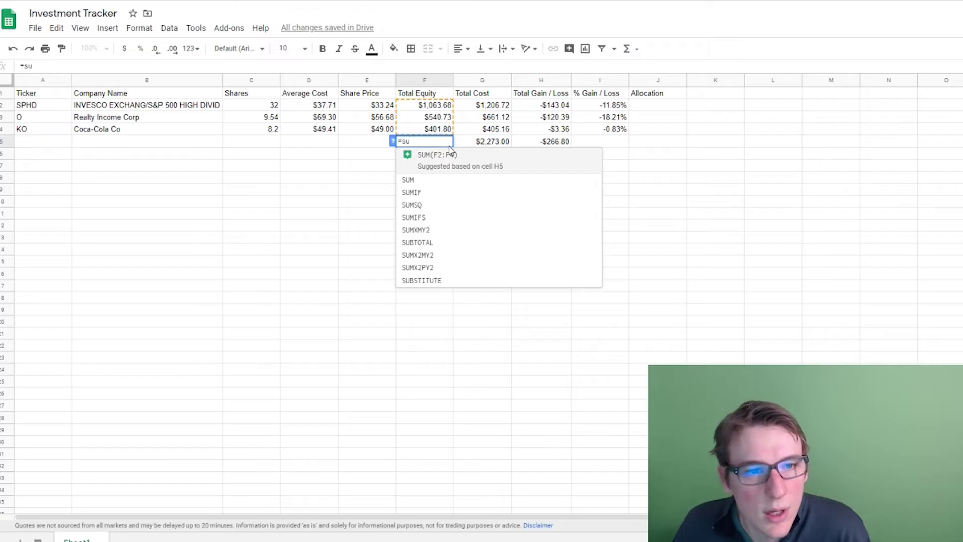
{"action": "left_click", "coordinate": [450, 154]}
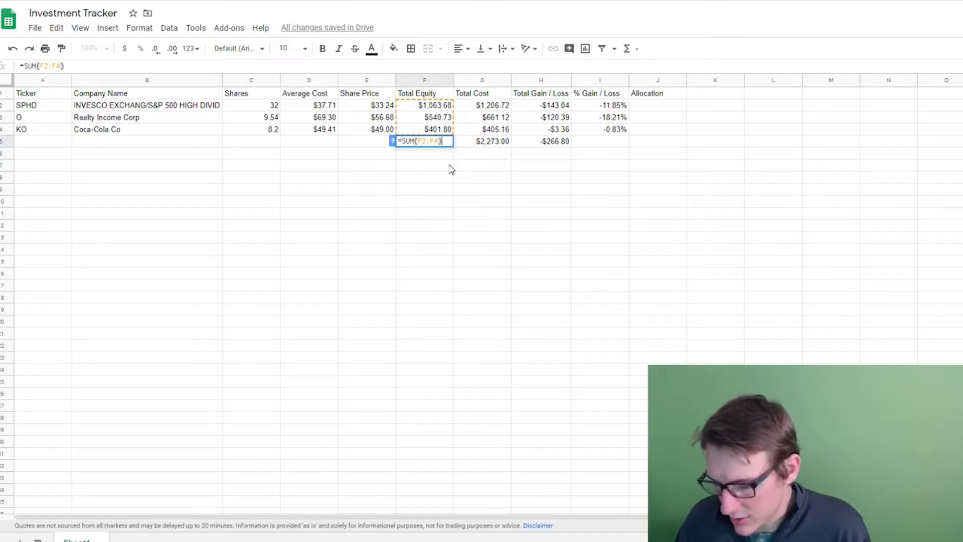
{"action": "key", "text": "Return"}
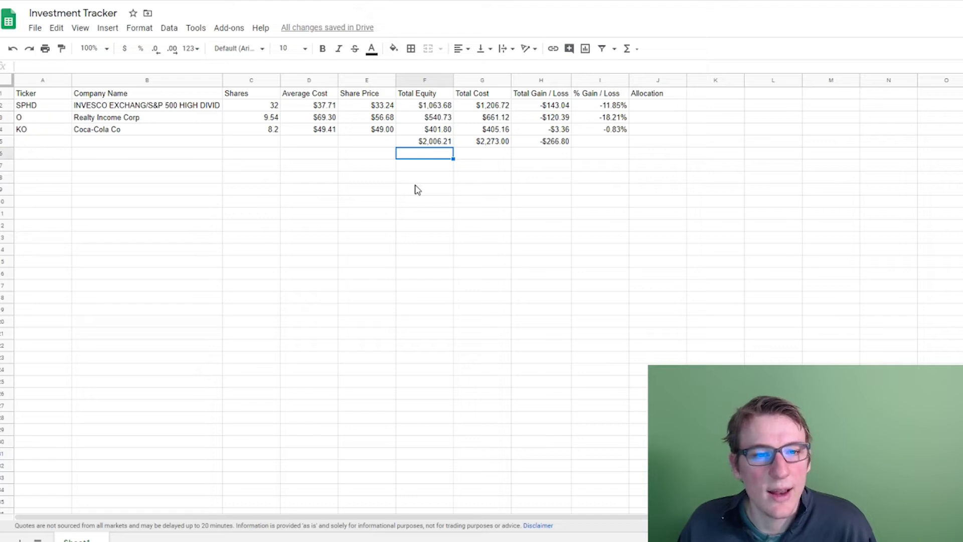
{"action": "left_click", "coordinate": [658, 213]}
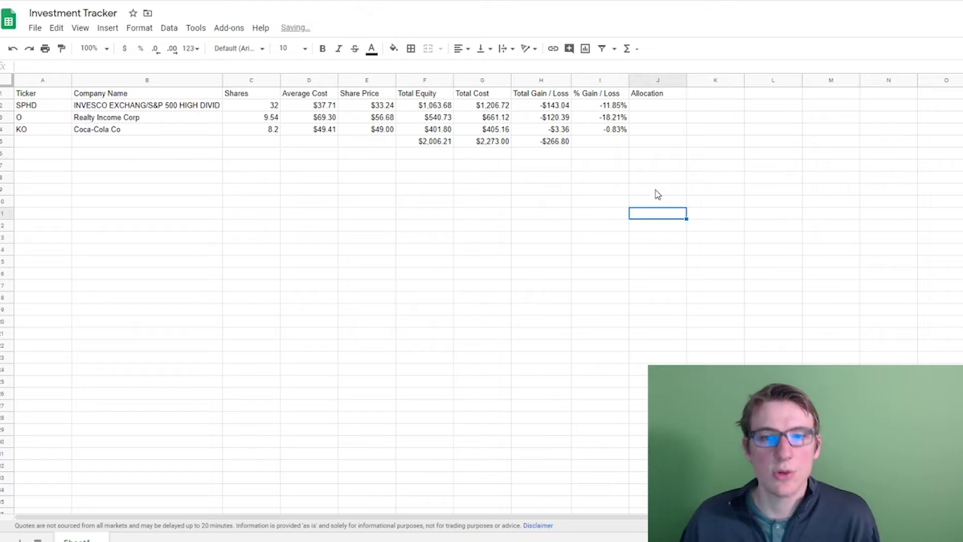
Step: Calculate the portfolio allocation for SPHD with the formula =F2/F5 in cell J2
{"action": "left_click", "coordinate": [654, 106]}
{"action": "type", "text": "="}
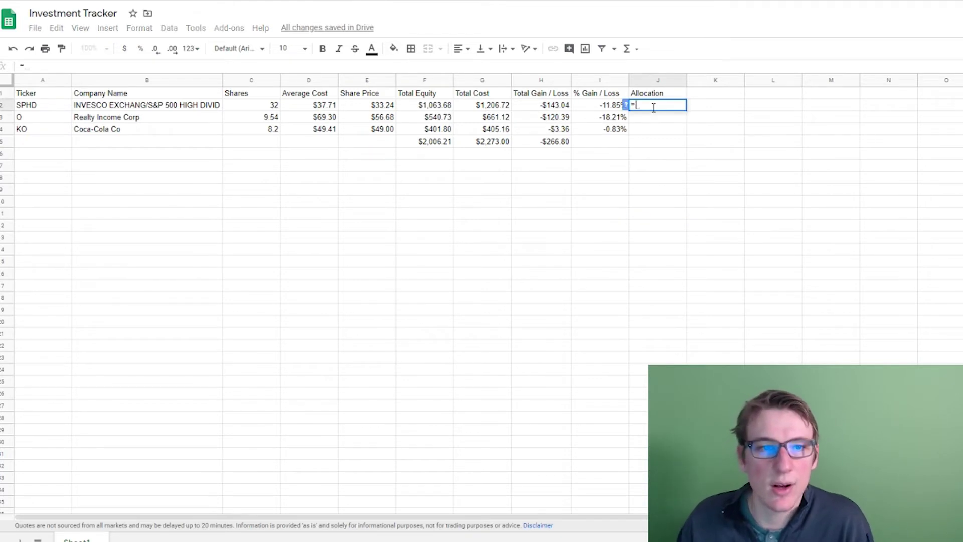
{"action": "left_click", "coordinate": [444, 106]}
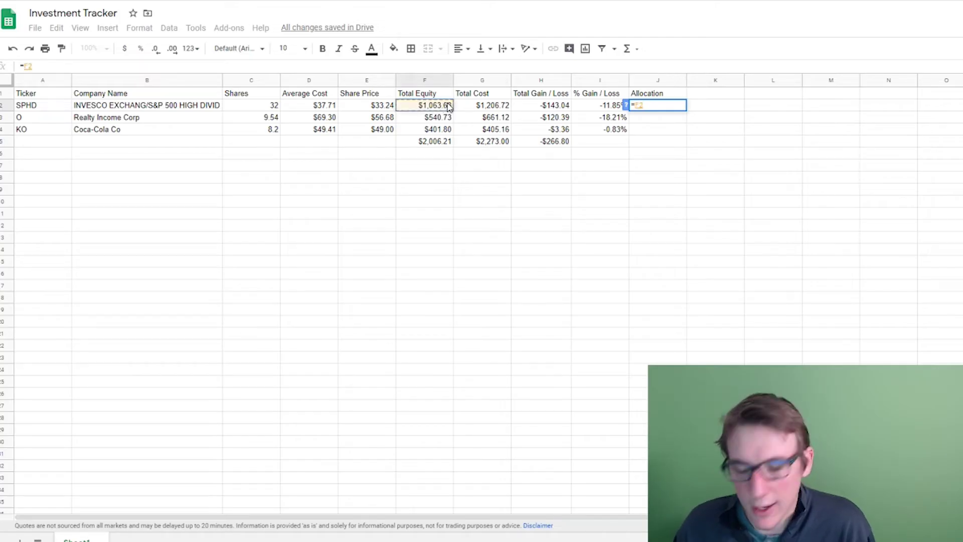
{"action": "type", "text": "/"}
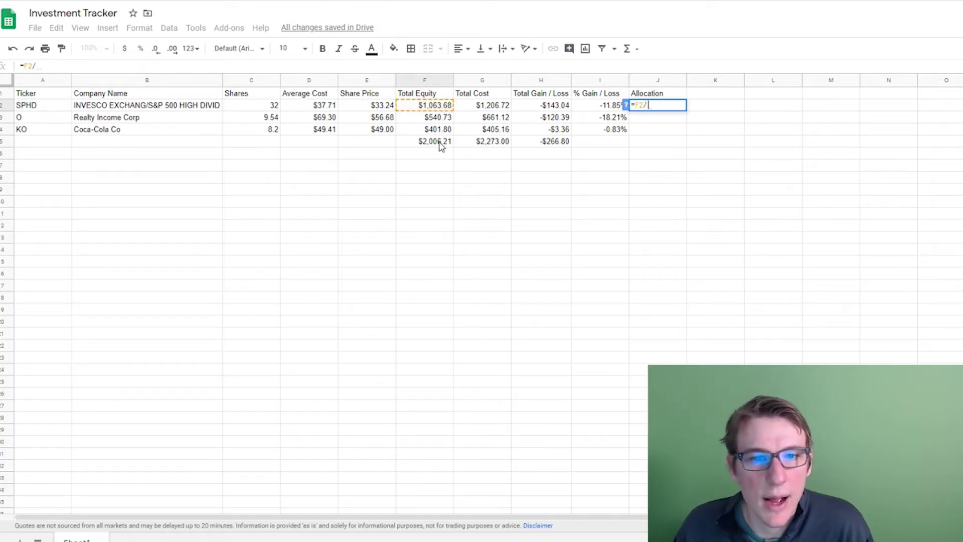
{"action": "left_click", "coordinate": [441, 144]}
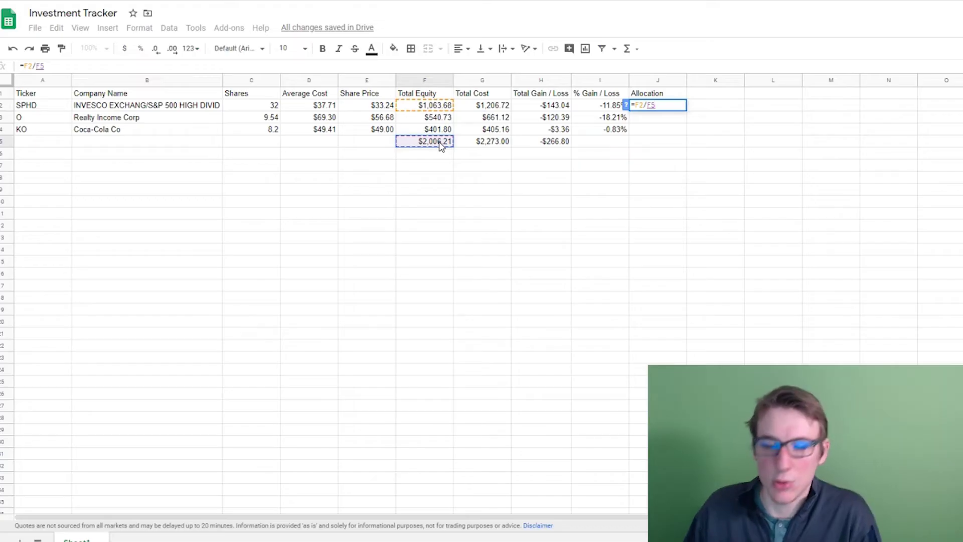
{"action": "key", "text": "Return"}
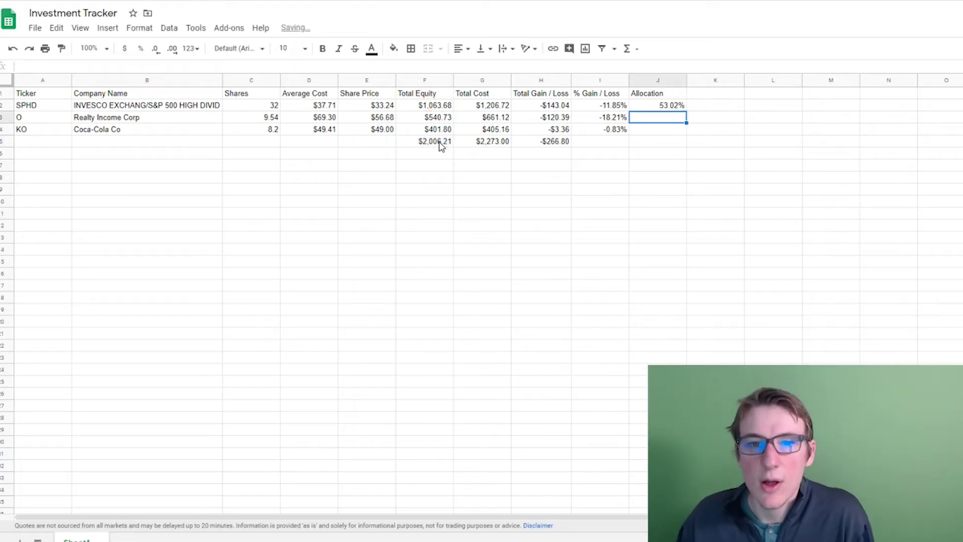
Step: Try to fill the Allocation formula from J2 down through J4
{"action": "left_click", "coordinate": [680, 110]}
{"action": "left_click", "coordinate": [690, 110]}
{"action": "left_click", "coordinate": [684, 110]}
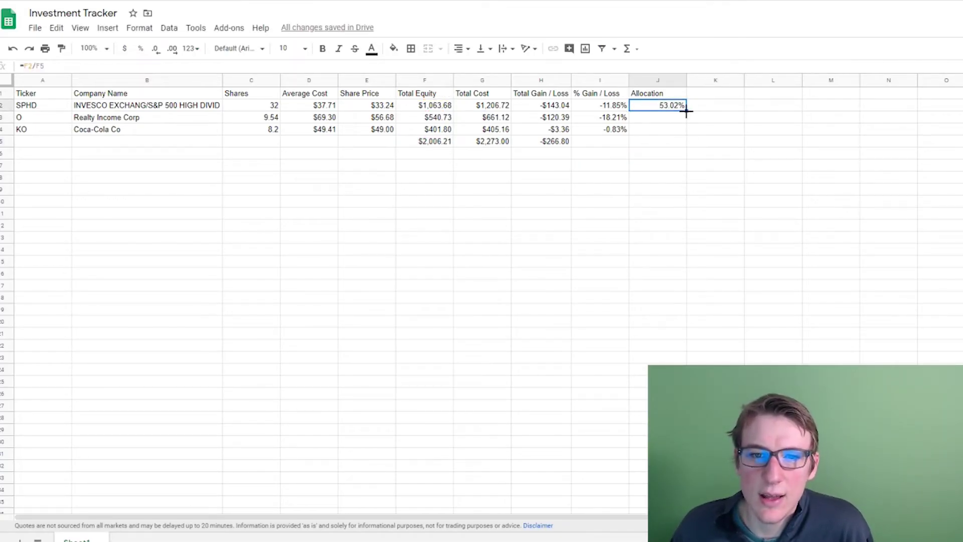
{"action": "mouse_move", "coordinate": [686, 112]}
{"action": "left_mouse_down"}
{"action": "mouse_move", "coordinate": [688, 140]}
{"action": "mouse_move", "coordinate": [686, 131]}
{"action": "left_mouse_up"}
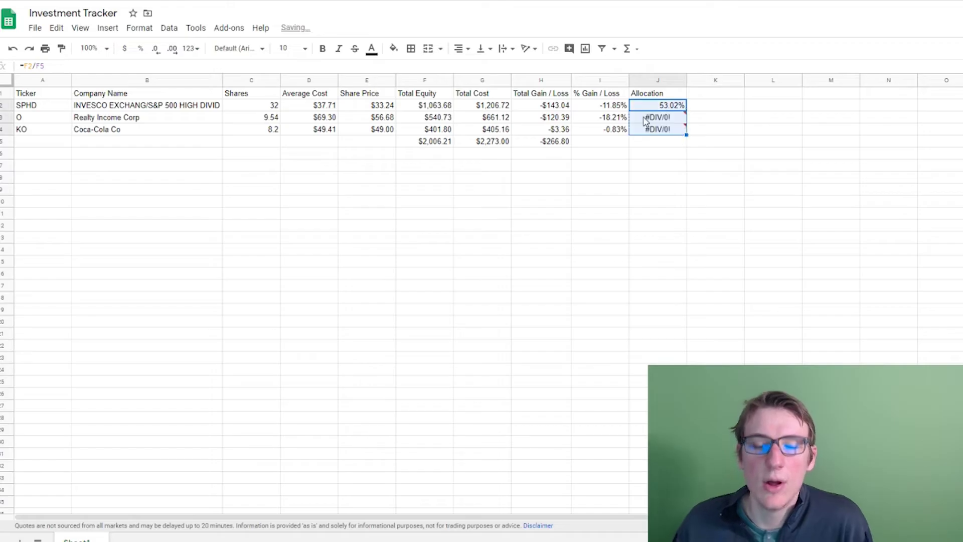
{"action": "mouse_move", "coordinate": [652, 123]}
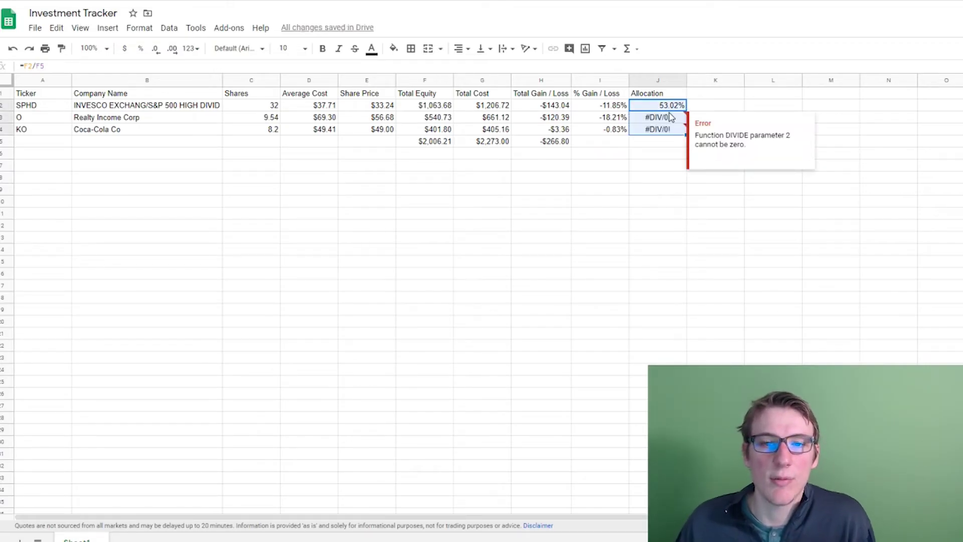
Step: Rewrite the SPHD allocation formula in J2 as =F2/$F$5 and fill it down through J4
{"action": "left_click", "coordinate": [673, 109]}
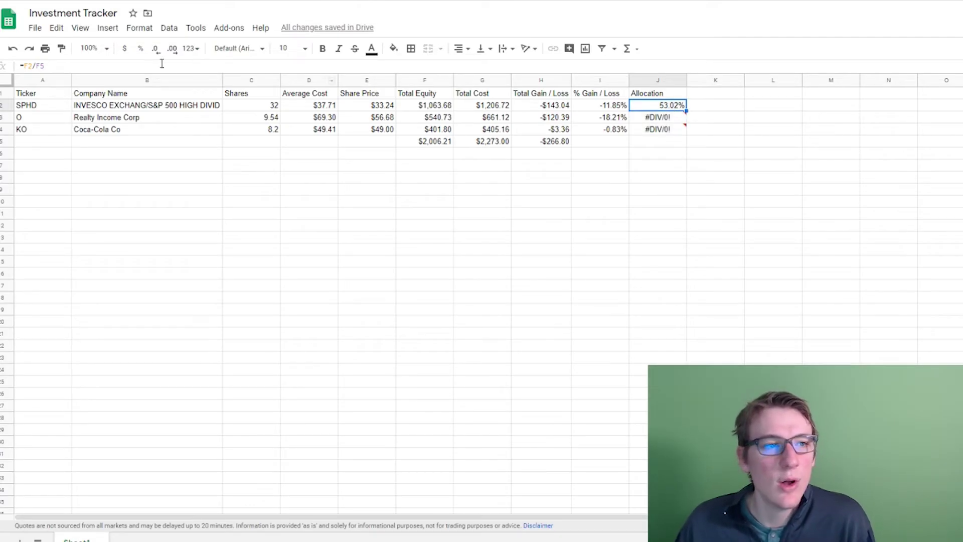
{"action": "left_click_drag", "start_coordinate": [132, 67], "coordinate": [25, 66]}
{"action": "key", "text": "BackSpace"}
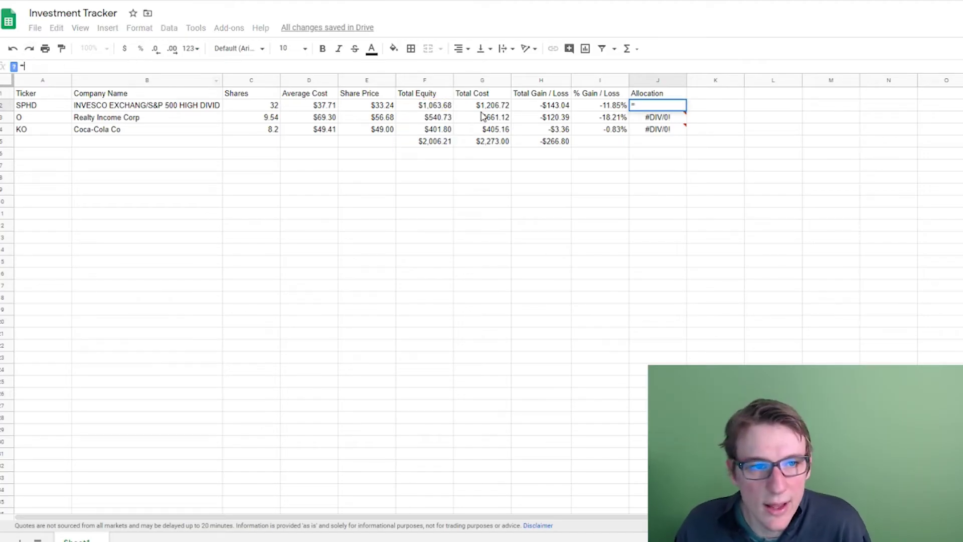
{"action": "left_click", "coordinate": [444, 108]}
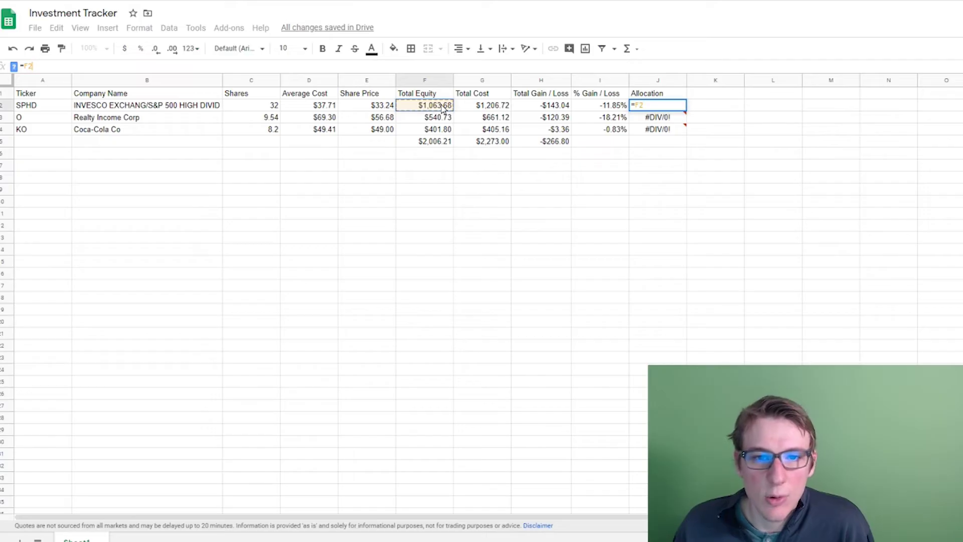
{"action": "type", "text": "/"}
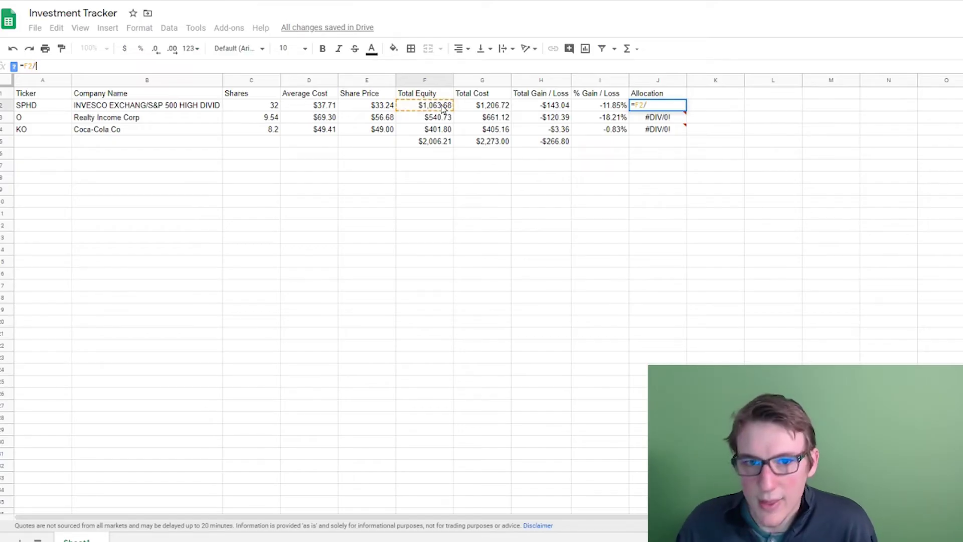
{"action": "left_click", "coordinate": [418, 145]}
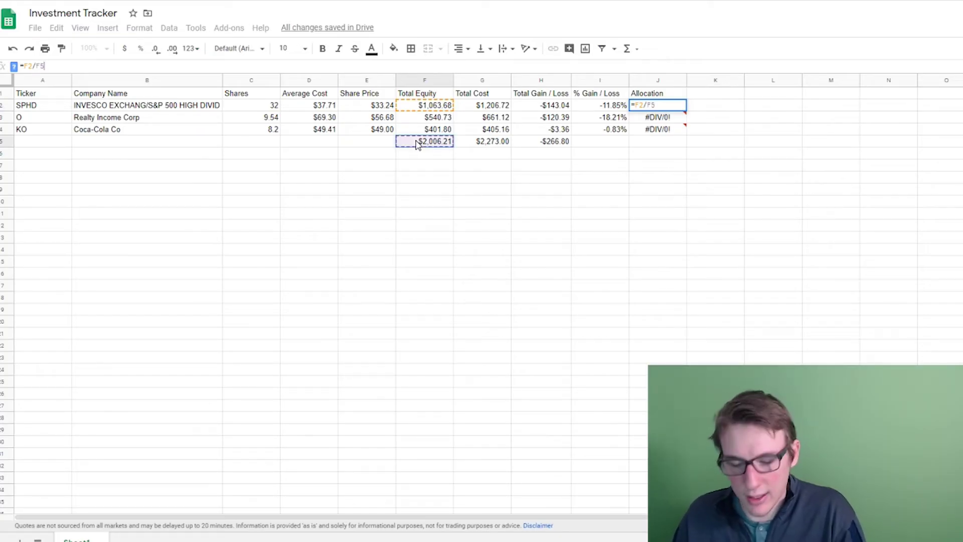
{"action": "key", "text": "F4"}
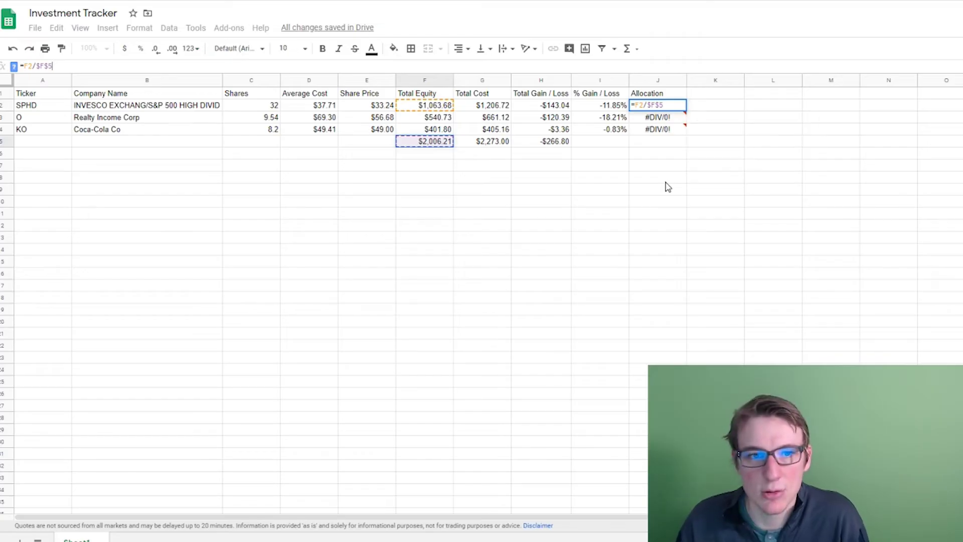
{"action": "key", "text": "Return"}
{"action": "left_click", "coordinate": [676, 107]}
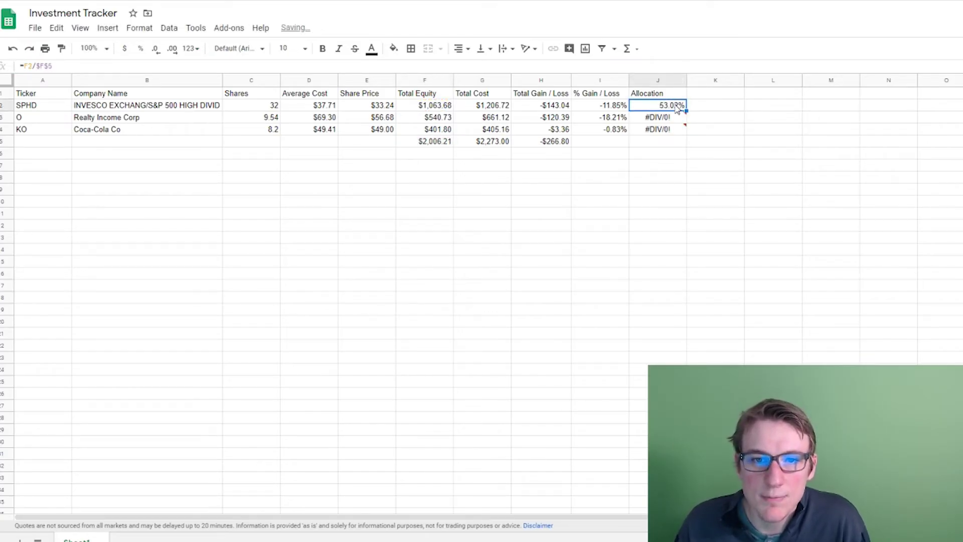
{"action": "left_click_drag", "start_coordinate": [686, 111], "coordinate": [687, 131]}
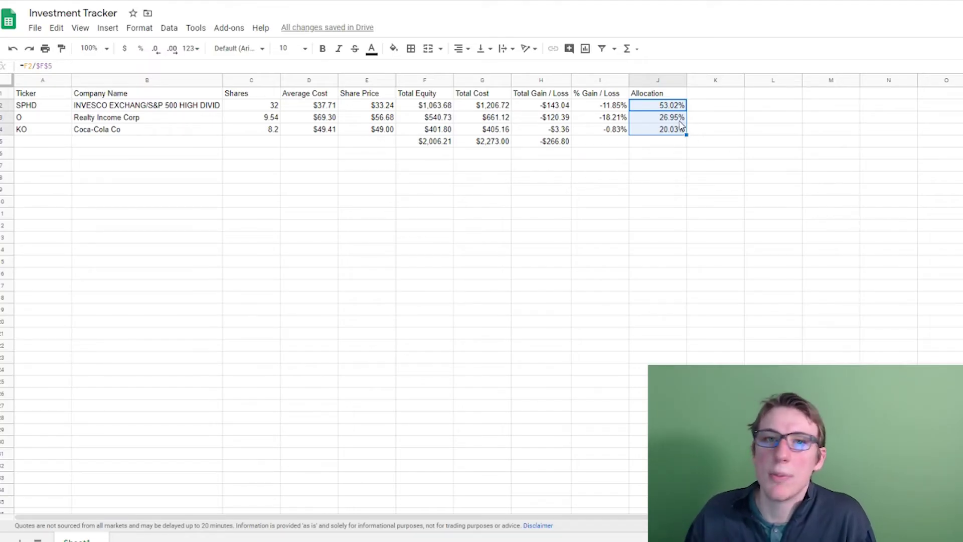
Step: Add the column headers Annual Dividend, Dividend Yield and Annual Return in cells K1 through M1
{"action": "left_click", "coordinate": [693, 95]}
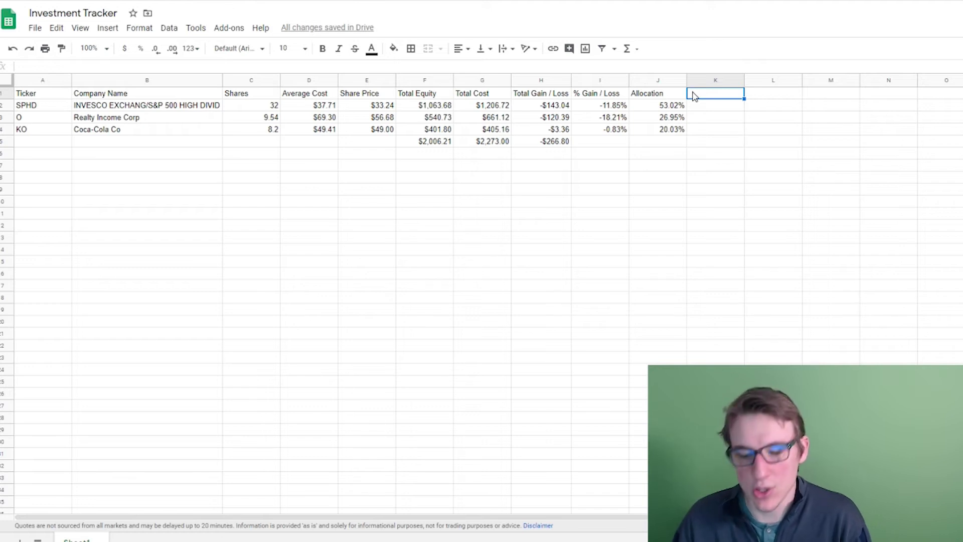
{"action": "type", "text": "Annia"}
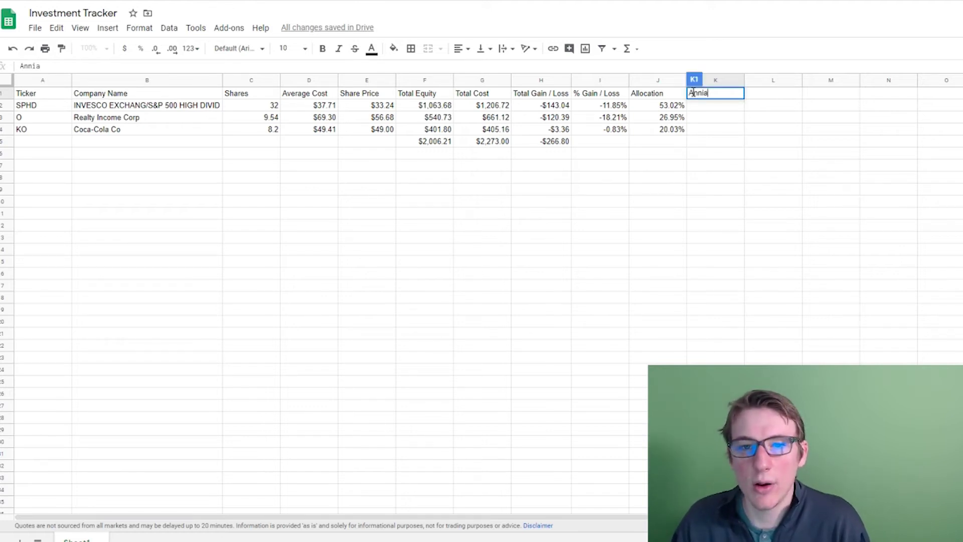
{"action": "key", "text": "BackSpace"}
{"action": "key", "text": "BackSpace"}
{"action": "type", "text": "ual D"}
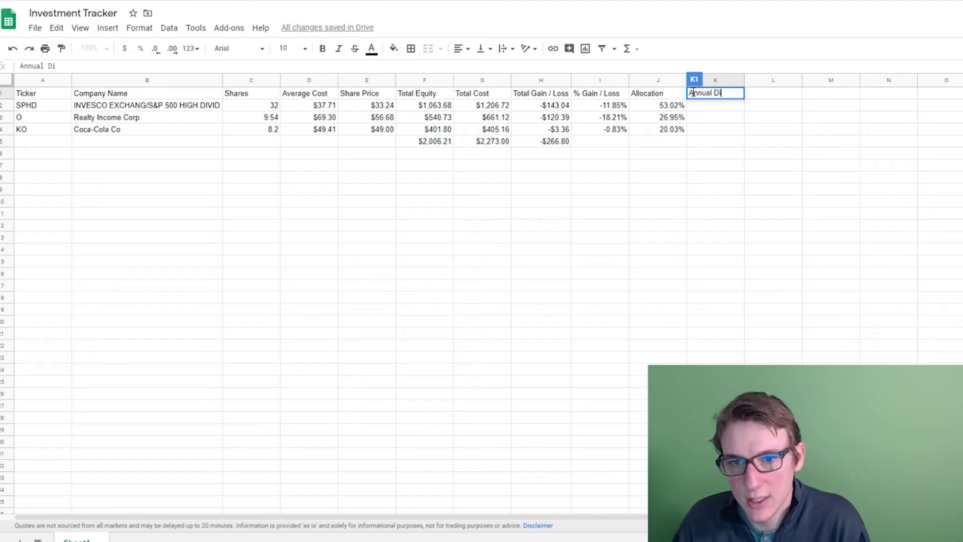
{"action": "type", "text": "ividend"}
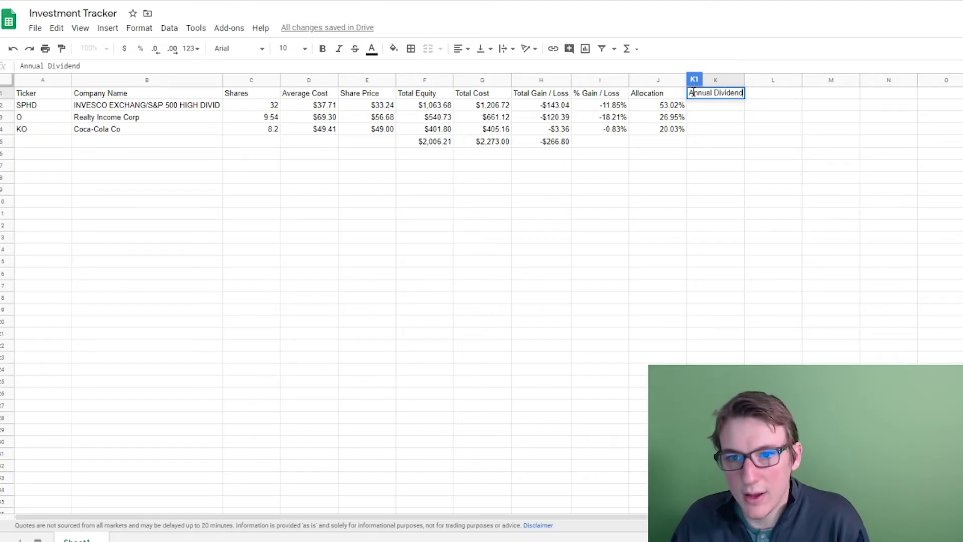
{"action": "key", "text": "Tab"}
{"action": "type", "text": "Divi"}
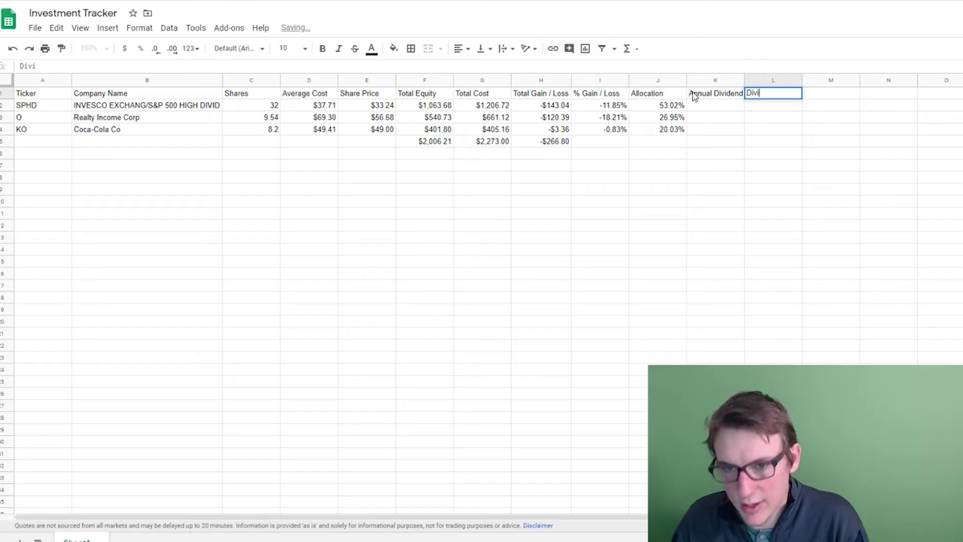
{"action": "type", "text": "dend Yield"}
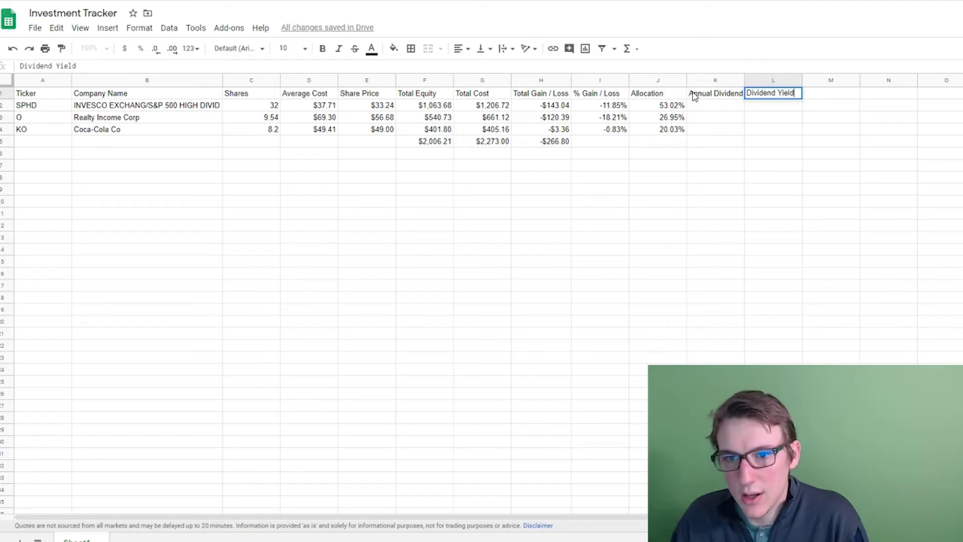
{"action": "key", "text": "Tab"}
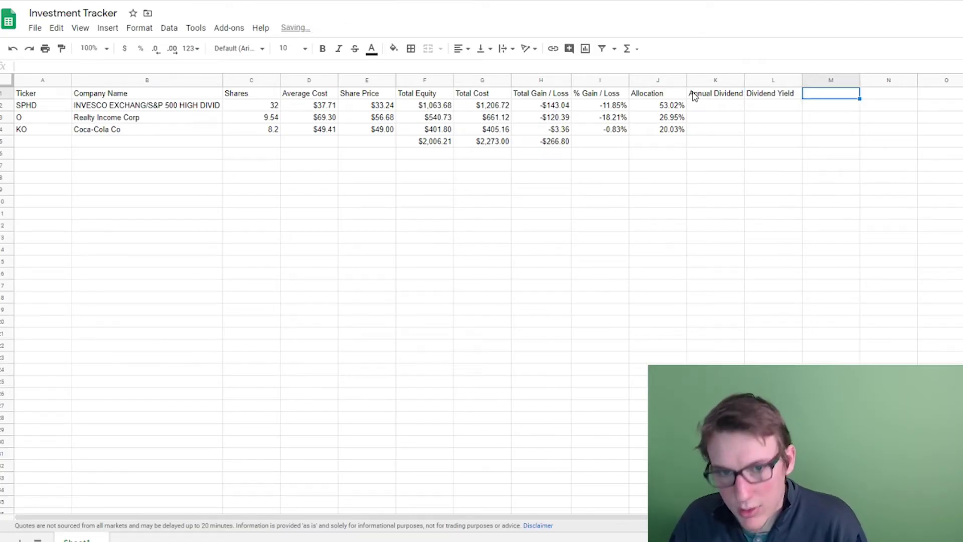
{"action": "type", "text": "Annual Return"}
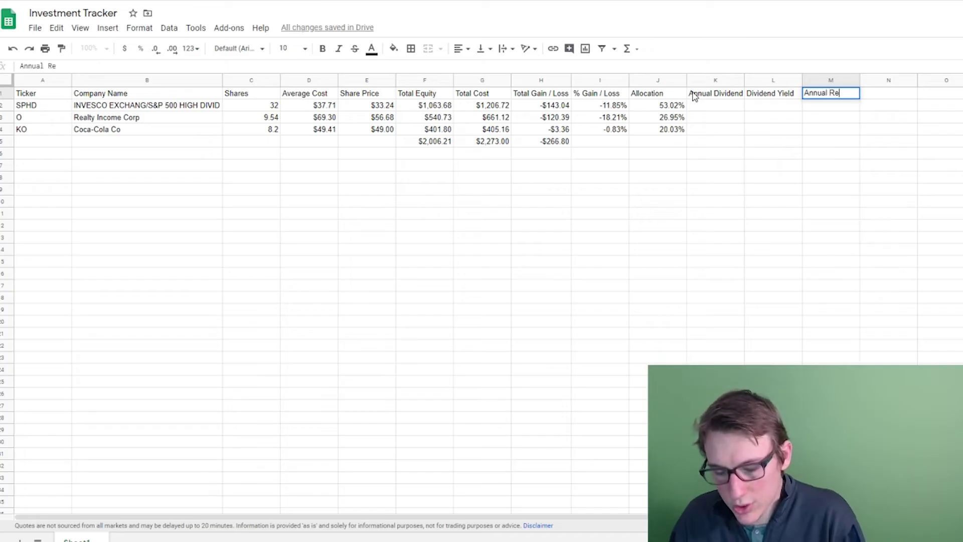
{"action": "left_click", "coordinate": [700, 105]}
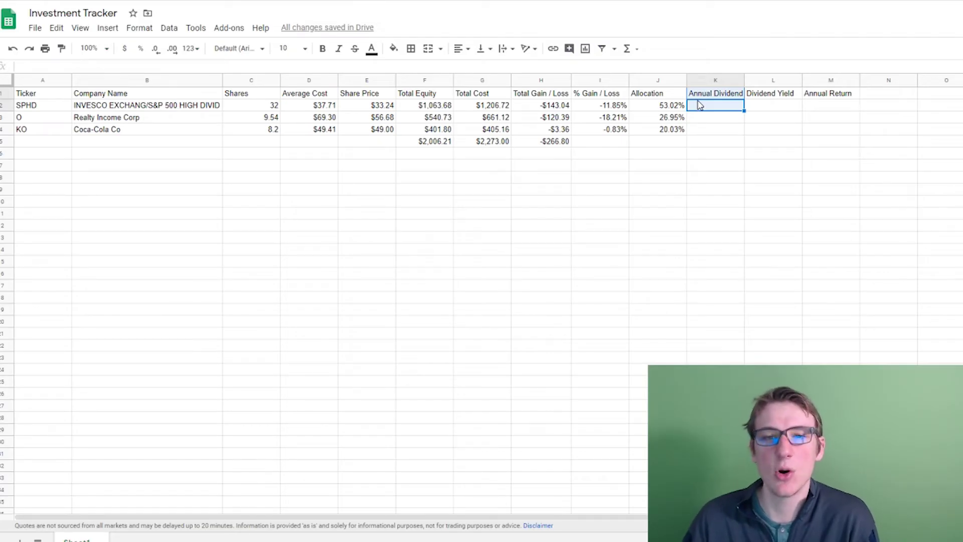
Step: Switch to Dividend.com, search for SPHD and choose the Invesco S&P 500 High Div Low Vol ETF
{"action": "key", "text": "ctrl+Tab"}
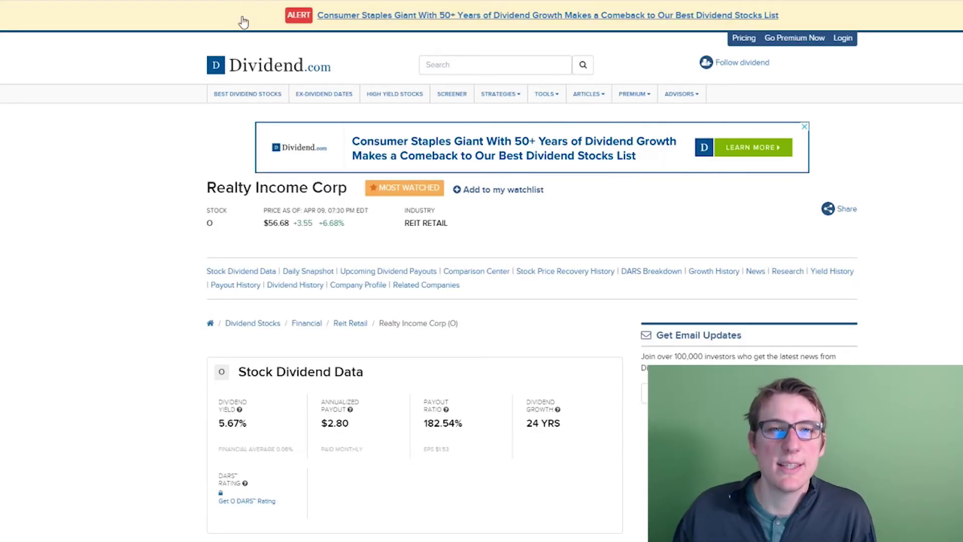
{"action": "left_click", "coordinate": [468, 63]}
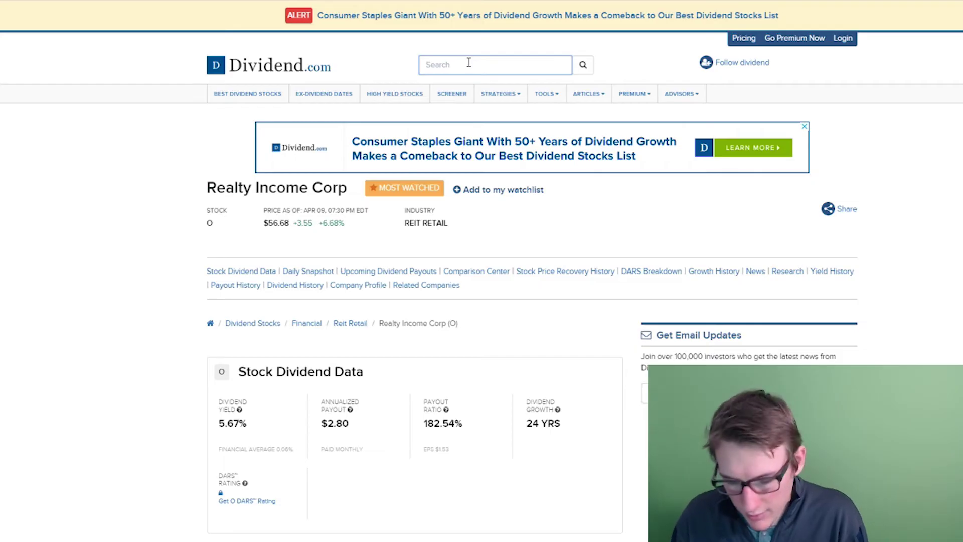
{"action": "type", "text": "Sphd"}
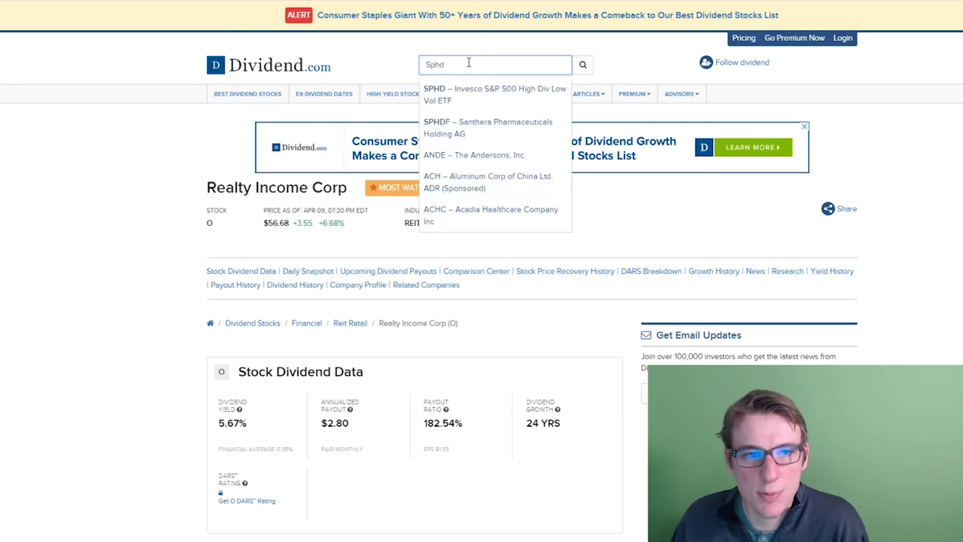
{"action": "left_click", "coordinate": [513, 88]}
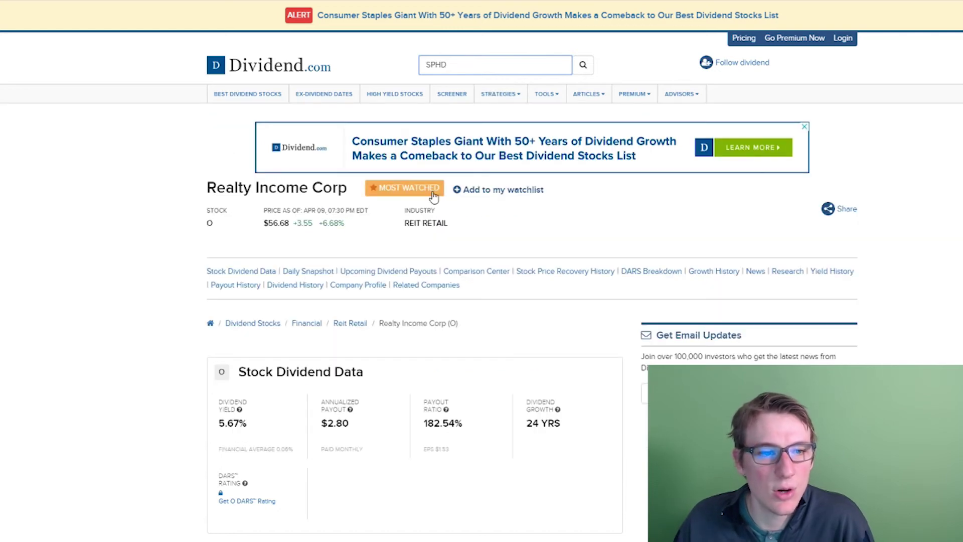
Step: Load the SPHD page on Dividend.com, return to the Investment Tracker sheet and enter 1.89% as SPHD's Annual Dividend in K2
{"action": "scroll", "coordinate": [466, 361], "scroll_direction": "down", "scroll_amount": 1}
{"action": "key", "text": "Return"}
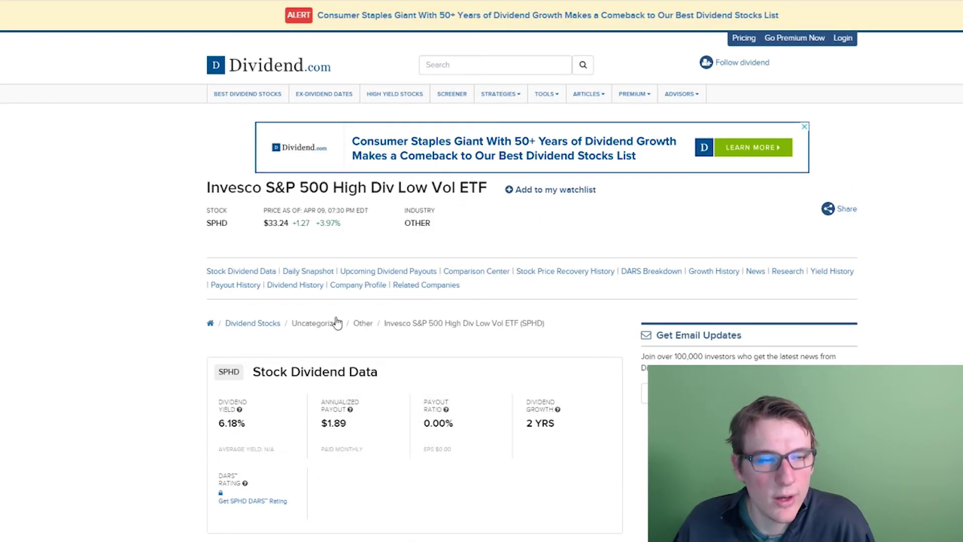
{"action": "key", "text": "alt+Tab"}
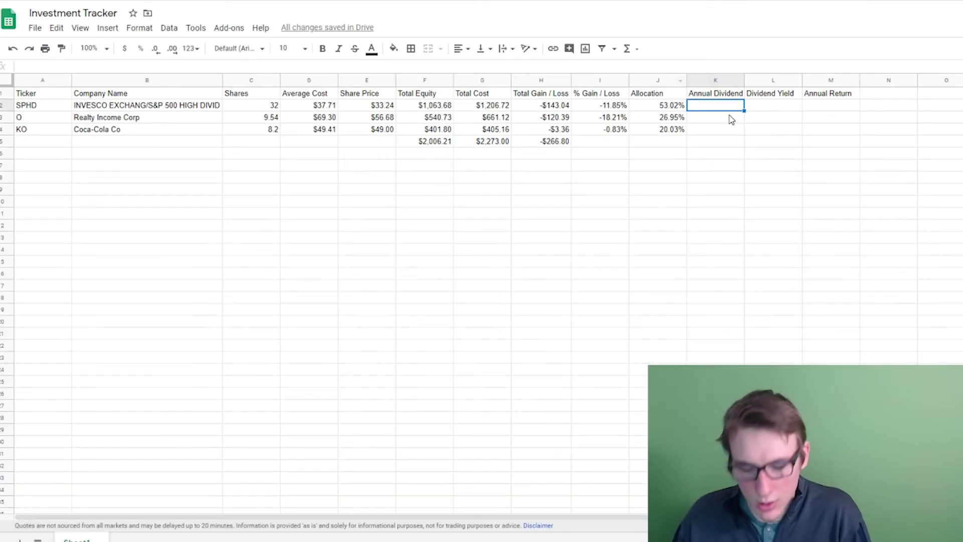
{"action": "type", "text": "1.89%"}
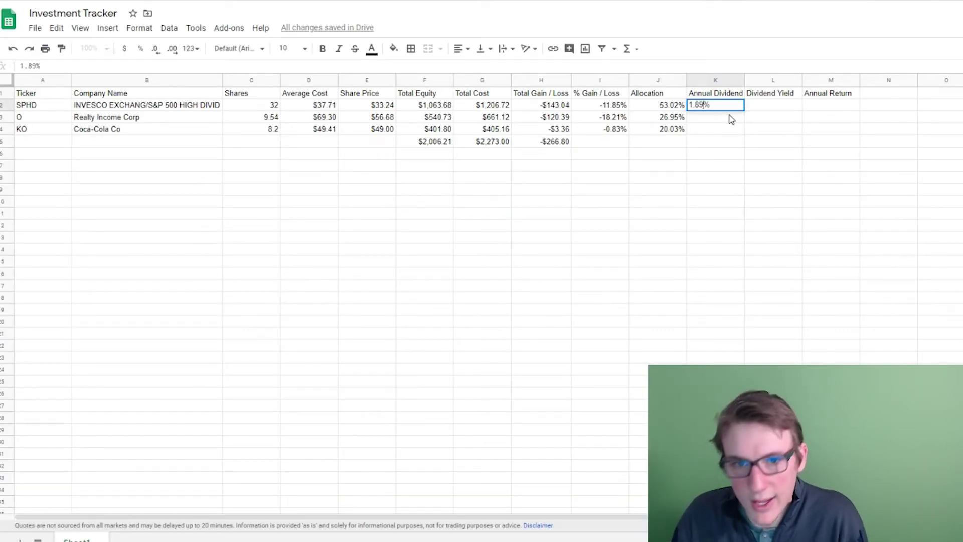
Step: Format the Annual Dividend column K as currency and correct SPHD's dividend in K2 to 1.89
{"action": "left_click", "coordinate": [716, 79]}
{"action": "left_click", "coordinate": [124, 48]}
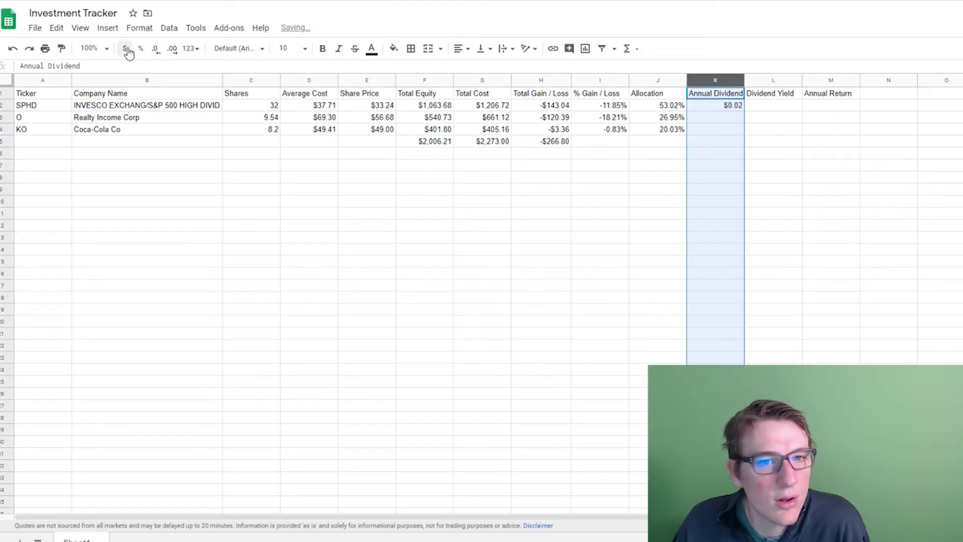
{"action": "double_click", "coordinate": [726, 105]}
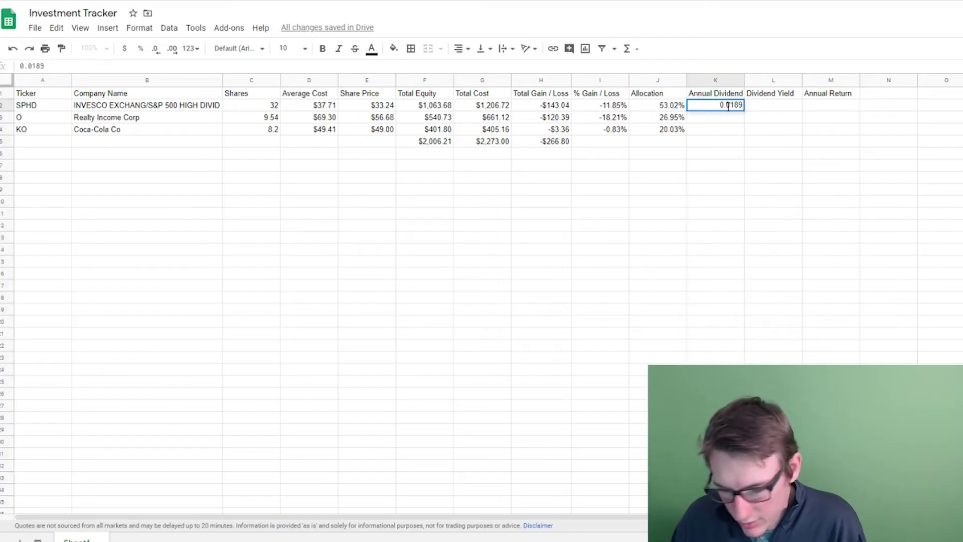
{"action": "key", "text": "BackSpace"}
{"action": "key", "text": "BackSpace"}
{"action": "key", "text": "BackSpace"}
{"action": "type", "text": "1.89"}
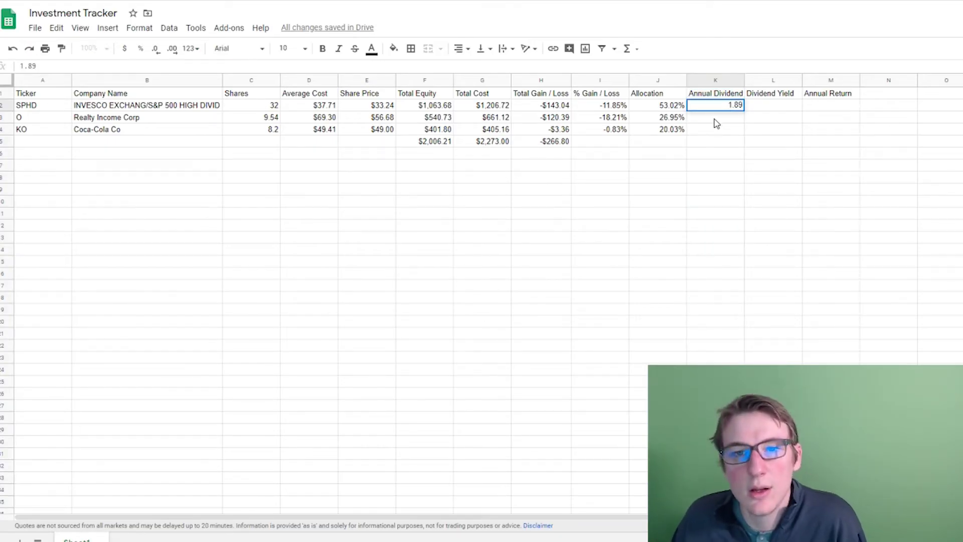
{"action": "key", "text": "Return"}
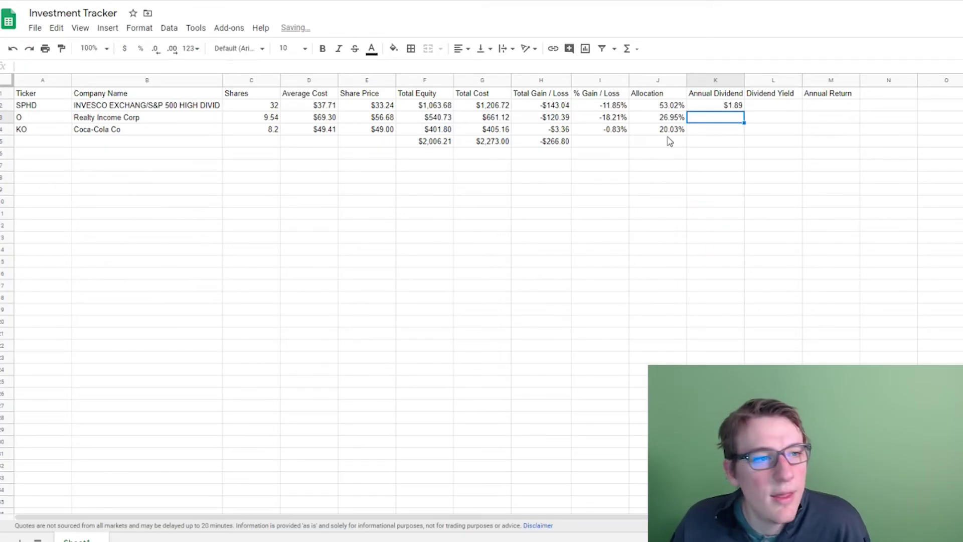
Step: Look up ticker O on Dividend.com and enter its annualized payout of 2.8 in K3 of the Investment Tracker sheet
{"action": "key", "text": "ctrl+Tab"}
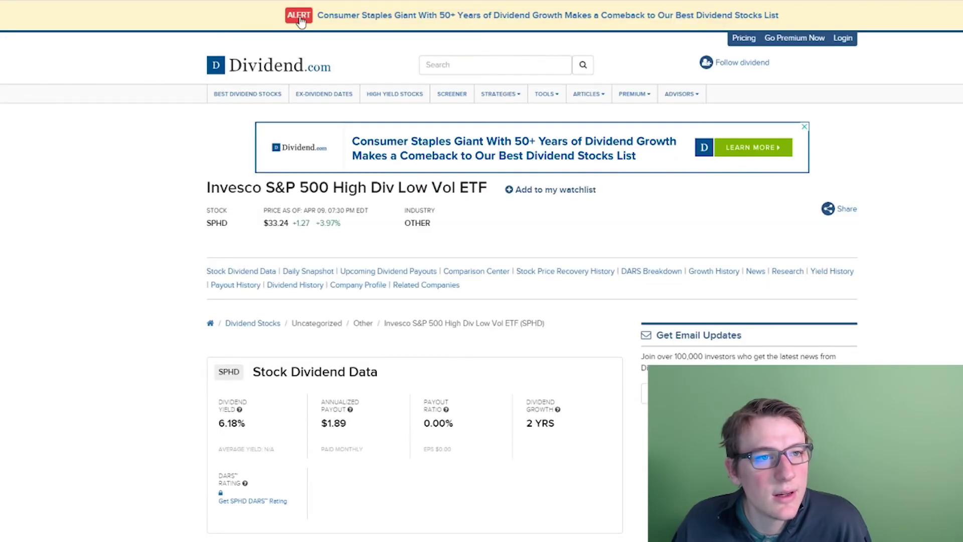
{"action": "left_click", "coordinate": [453, 66]}
{"action": "type", "text": "O"}
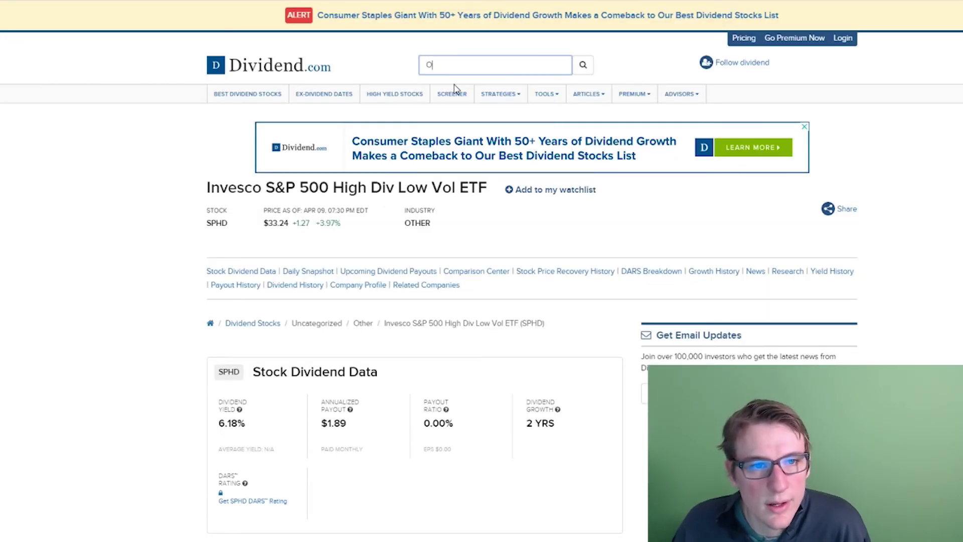
{"action": "key", "text": "Return"}
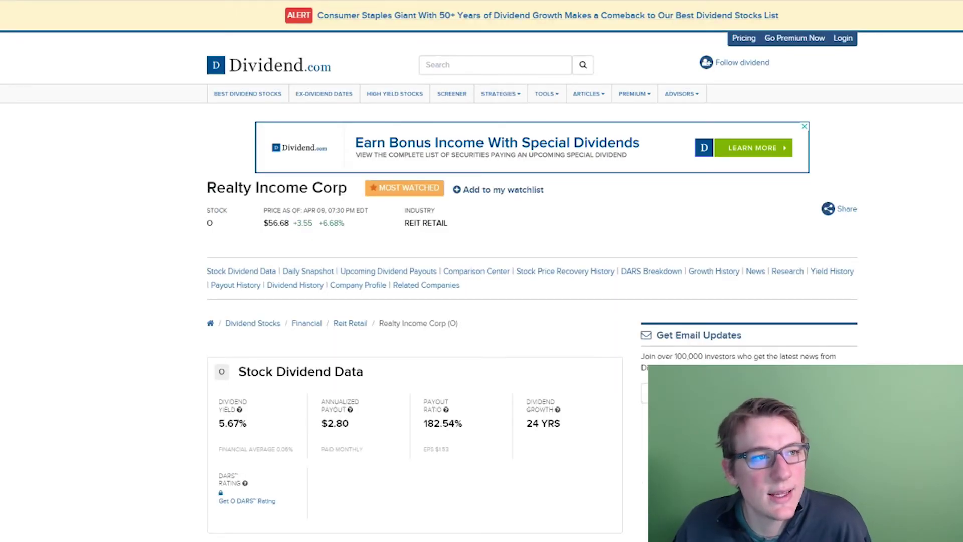
{"action": "key", "text": "ctrl+Tab"}
{"action": "type", "text": "2"}
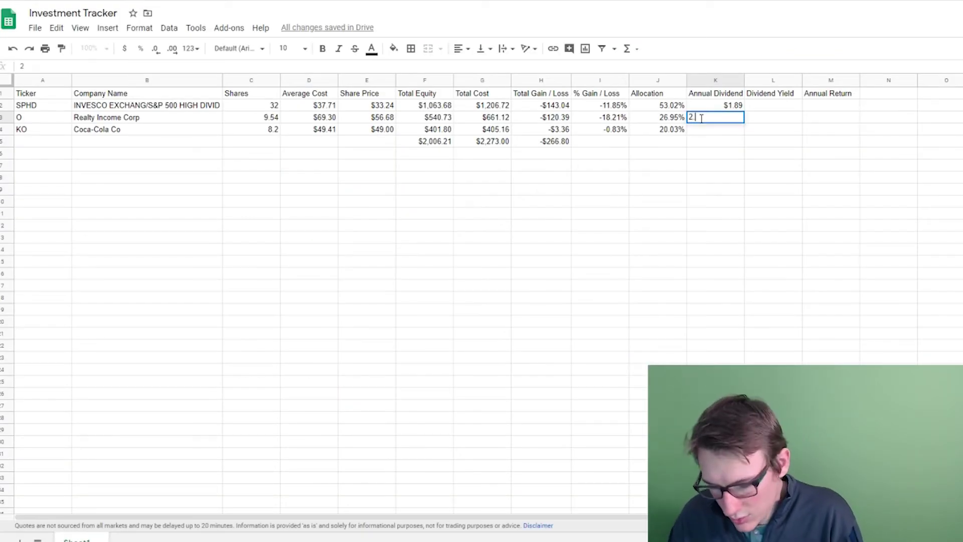
{"action": "type", "text": ".8"}
{"action": "key", "text": "Return"}
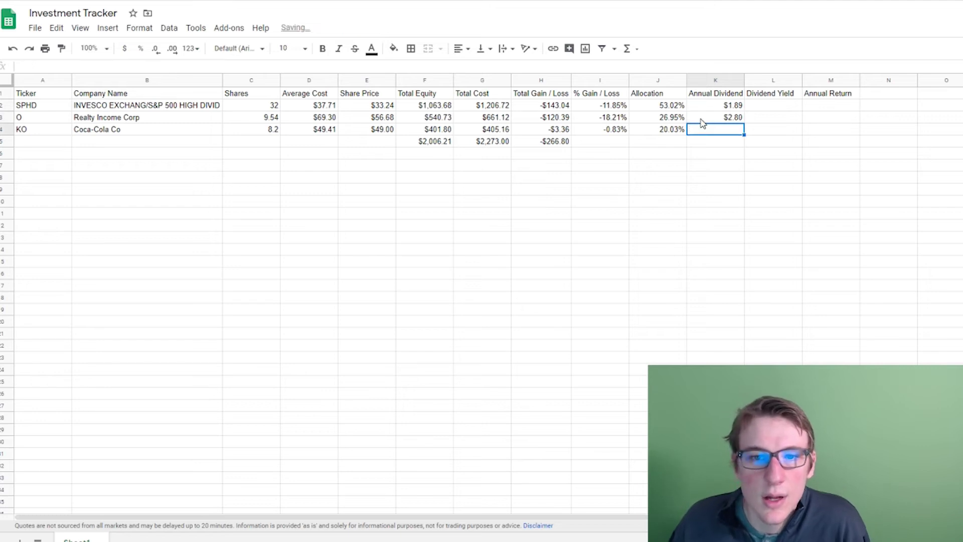
Step: Look up ticker KO on Dividend.com and enter its annualized payout of 1.64 in K4 of the Investment Tracker sheet
{"action": "key", "text": "ctrl+Tab"}
{"action": "key", "text": "ctrl+Tab"}
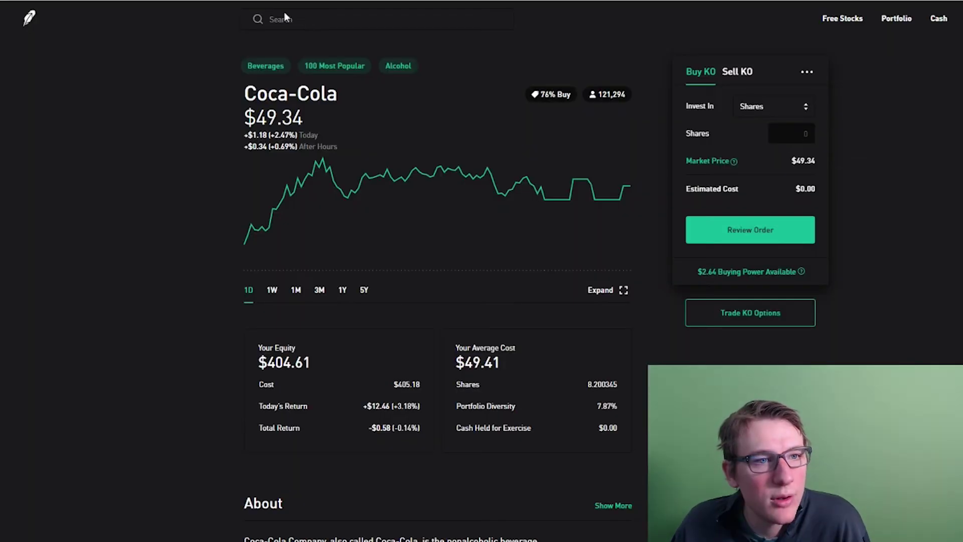
{"action": "left_click", "coordinate": [520, 65]}
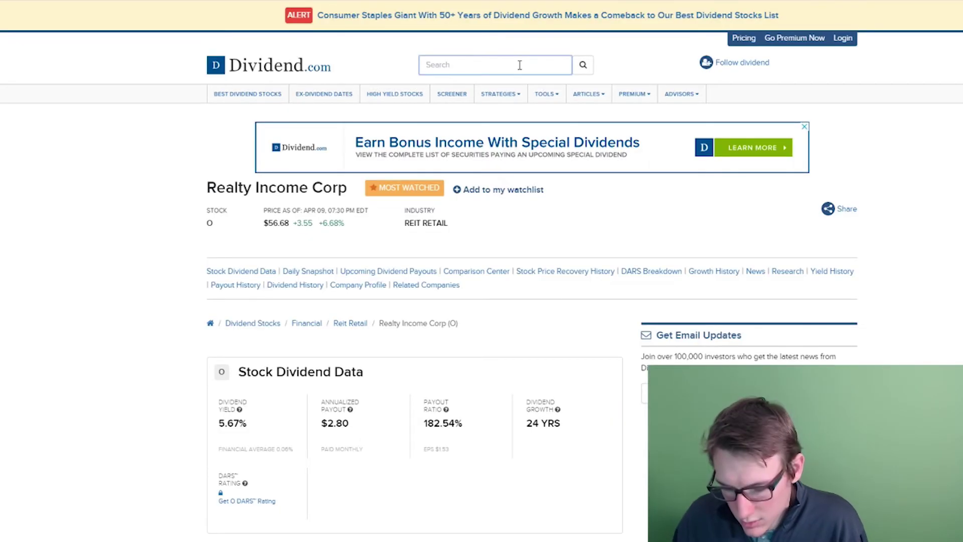
{"action": "type", "text": "ko"}
{"action": "left_click", "coordinate": [483, 93]}
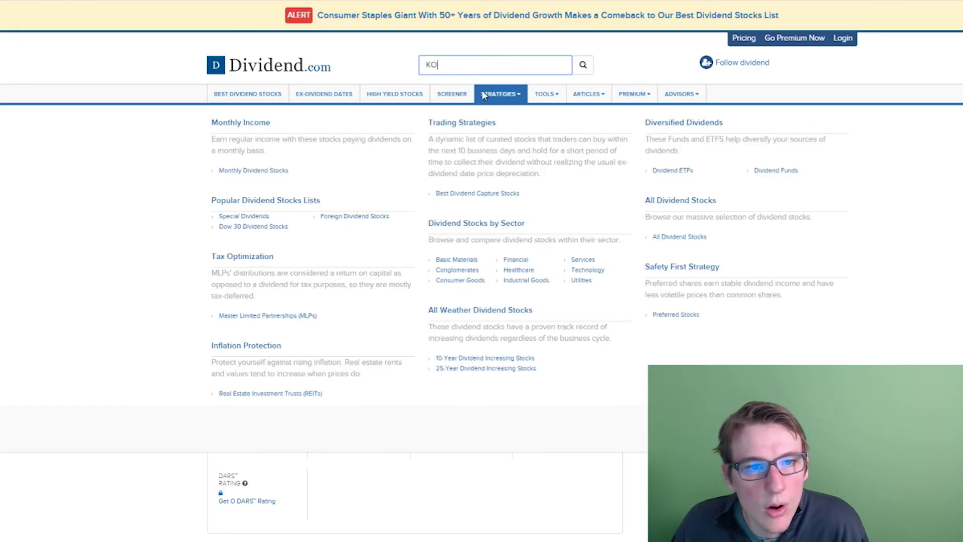
{"action": "scroll", "coordinate": [471, 228], "scroll_direction": "down", "scroll_amount": 1}
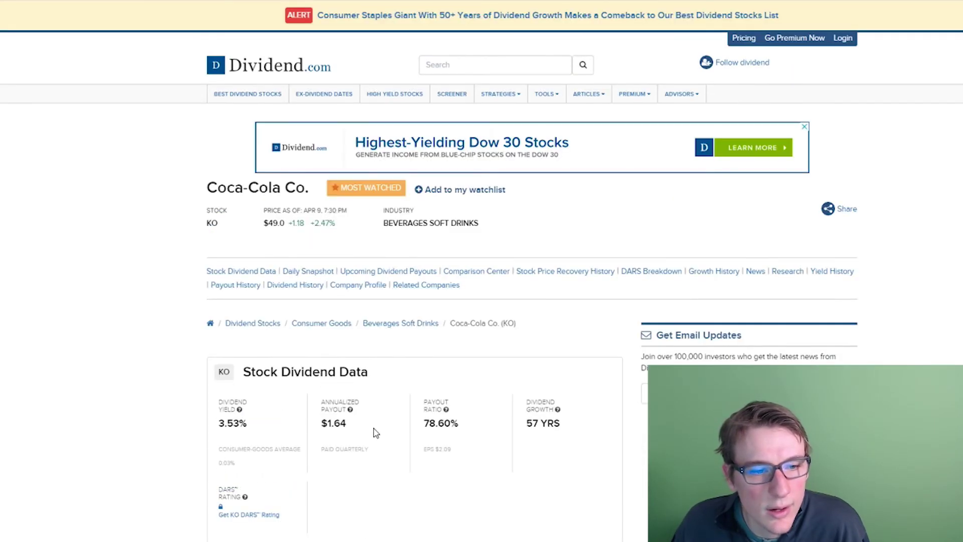
{"action": "key", "text": "alt+Tab"}
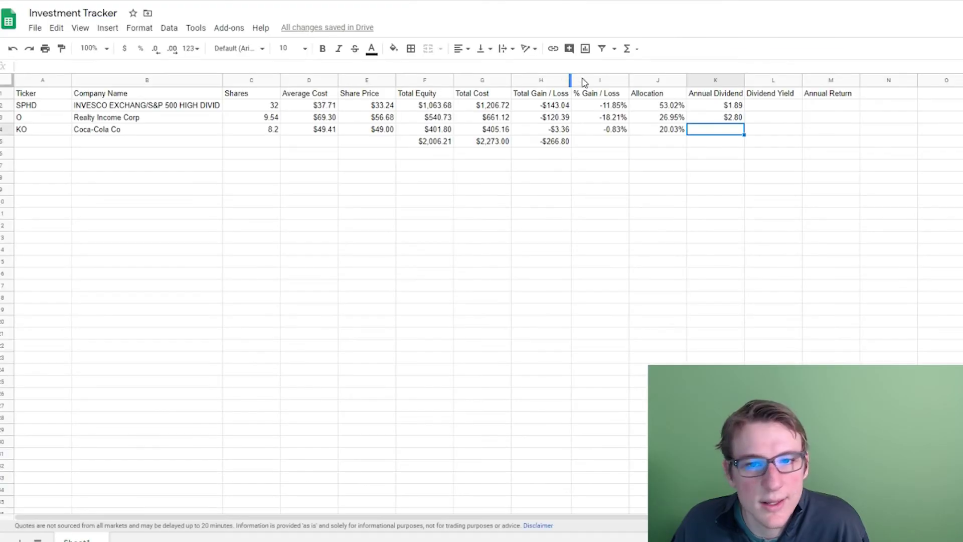
{"action": "type", "text": "1."}
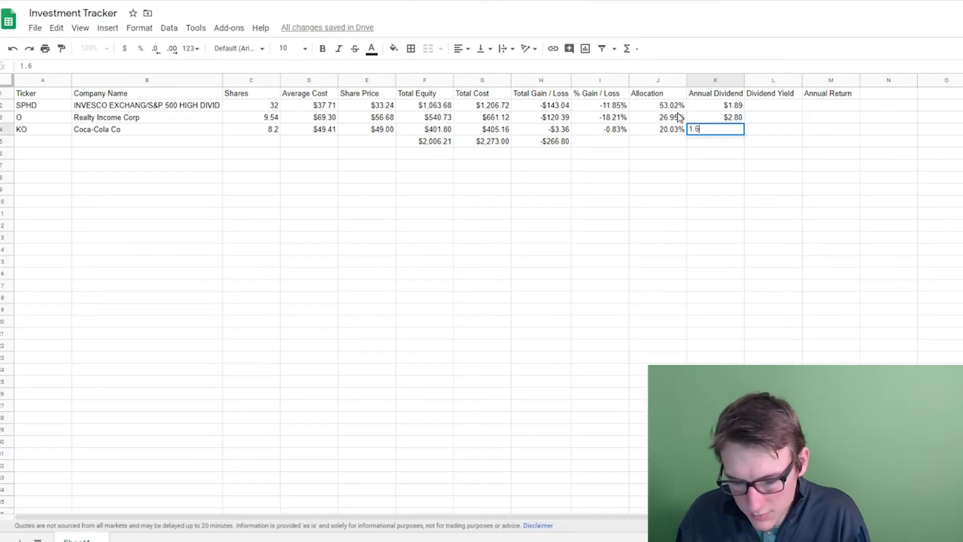
{"action": "type", "text": "64"}
{"action": "key", "text": "Return"}
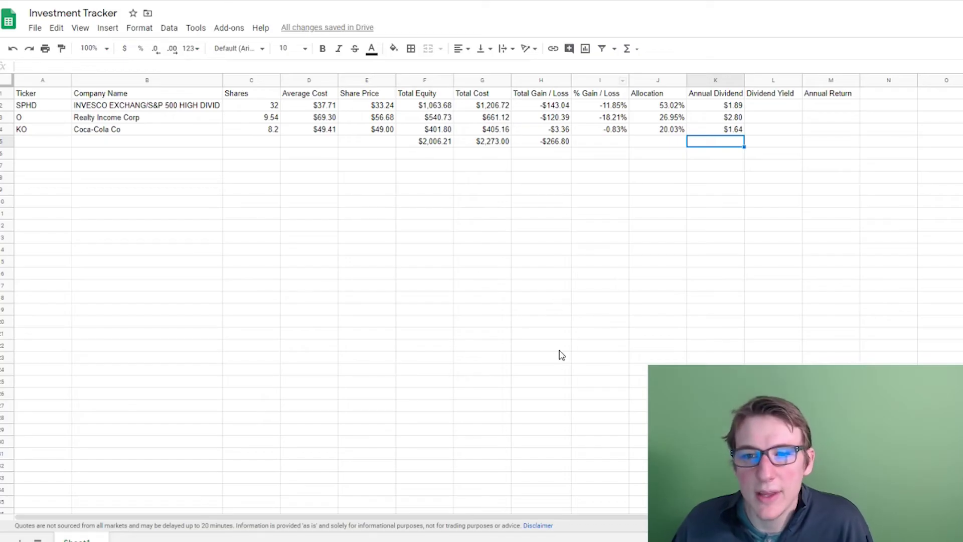
Step: Calculate SPHD's Dividend Yield in L2 with the formula =K2/E2, annual dividend divided by share price
{"action": "left_click", "coordinate": [763, 106]}
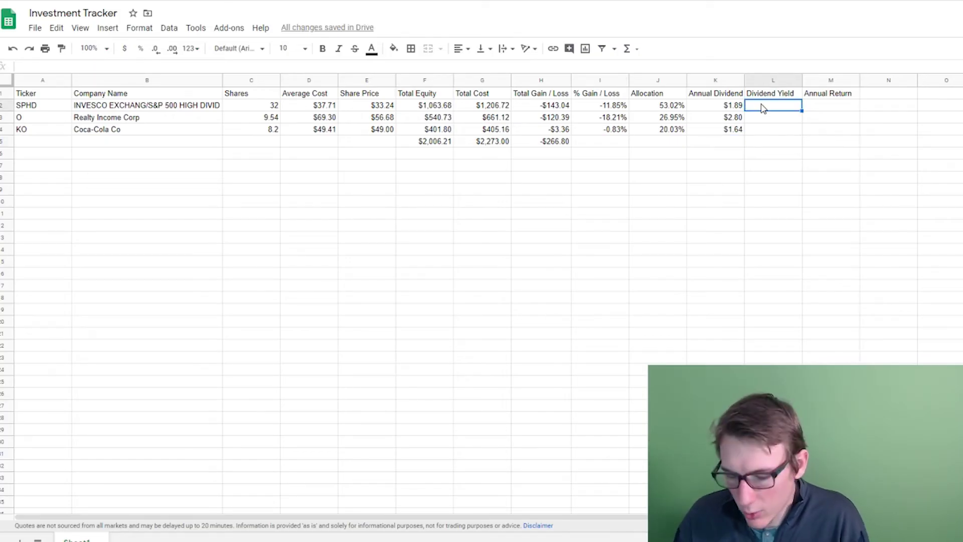
{"action": "type", "text": "="}
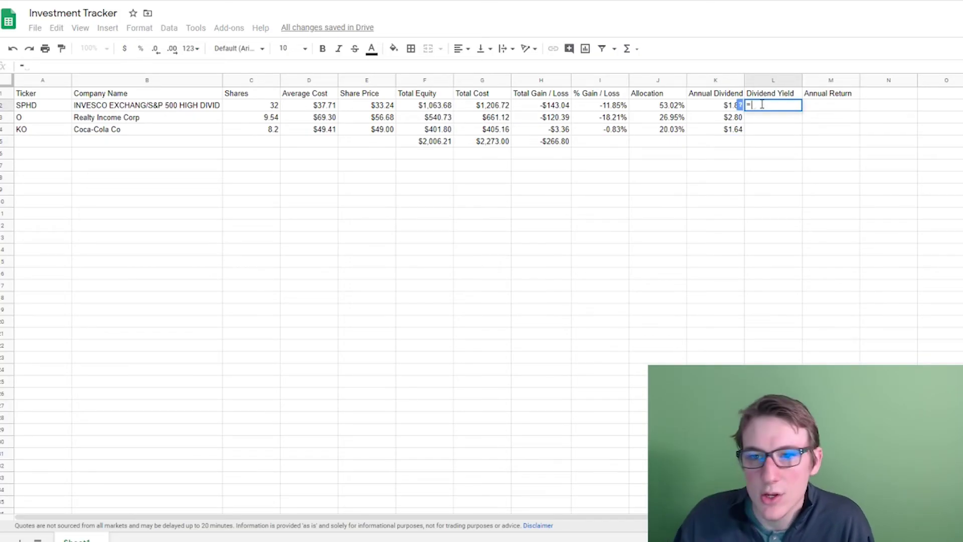
{"action": "left_click", "coordinate": [729, 106]}
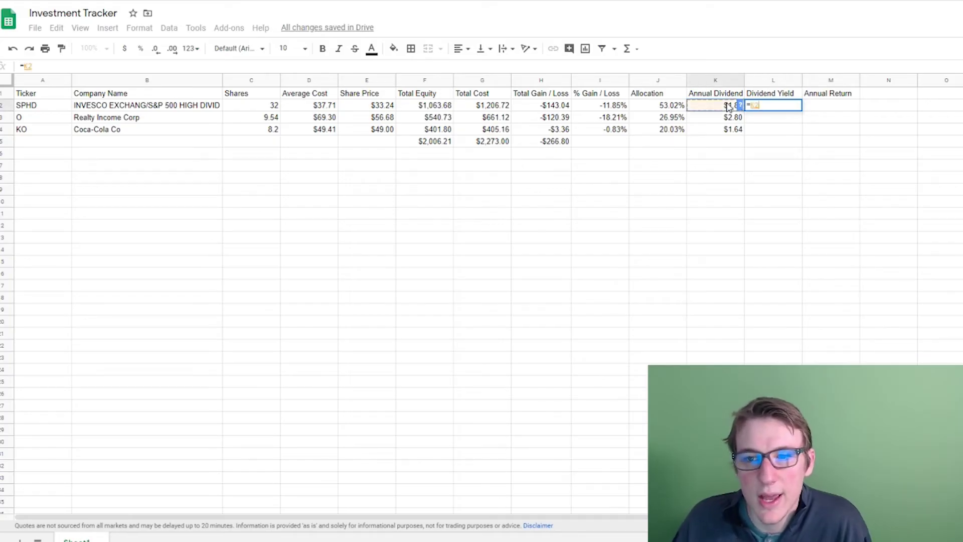
{"action": "type", "text": "/"}
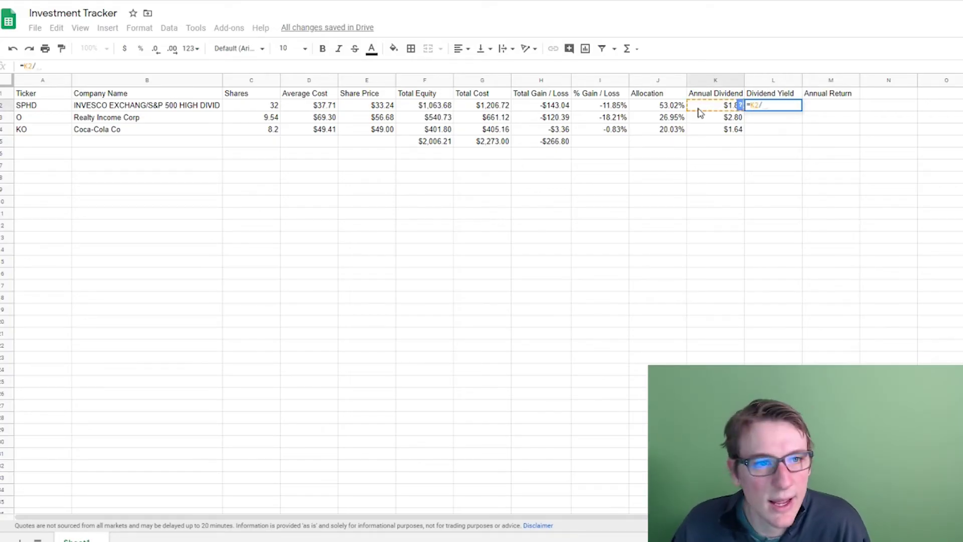
{"action": "left_click", "coordinate": [392, 105]}
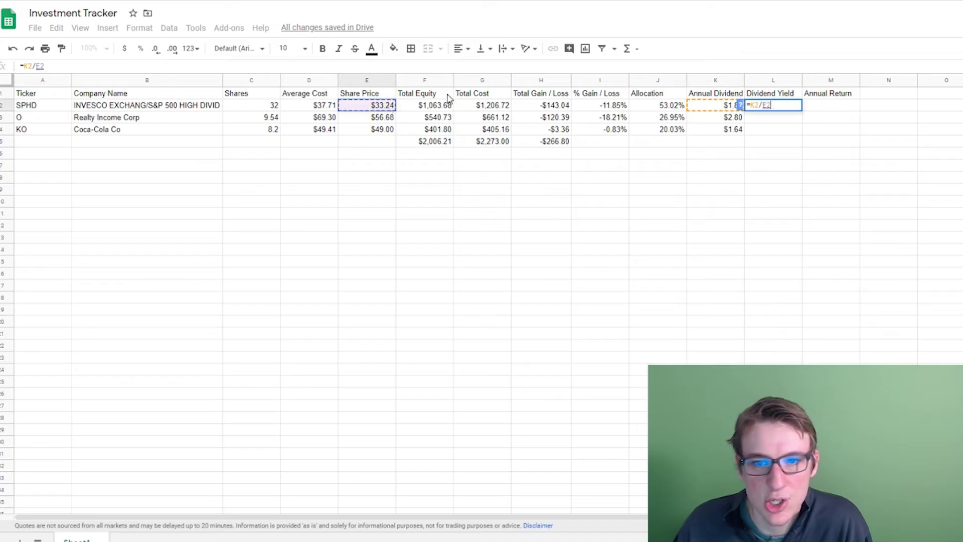
{"action": "key", "text": "Return"}
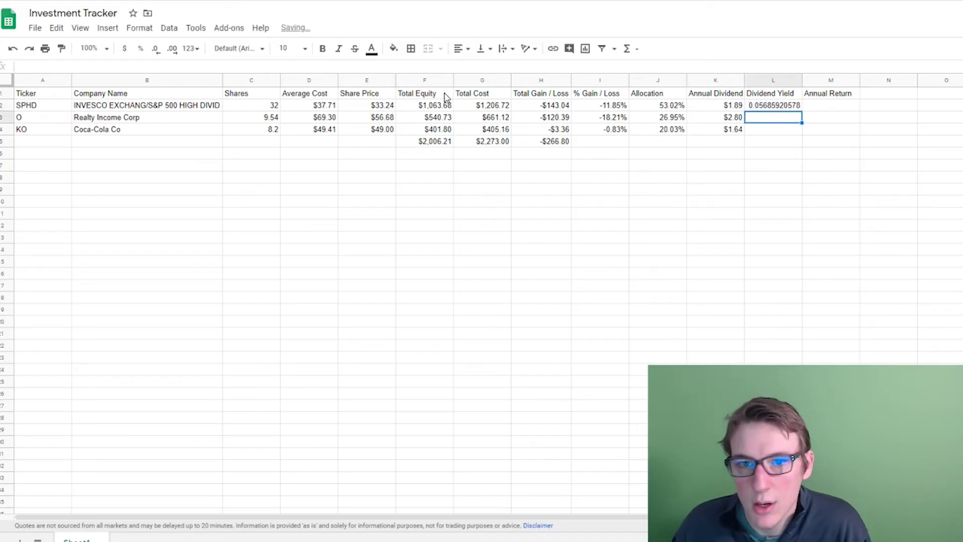
Step: Fill the Dividend Yield formula from L2 down through L4 and format column L as a percentage
{"action": "left_click", "coordinate": [777, 108]}
{"action": "left_click_drag", "start_coordinate": [801, 111], "coordinate": [798, 133]}
{"action": "left_click", "coordinate": [776, 82]}
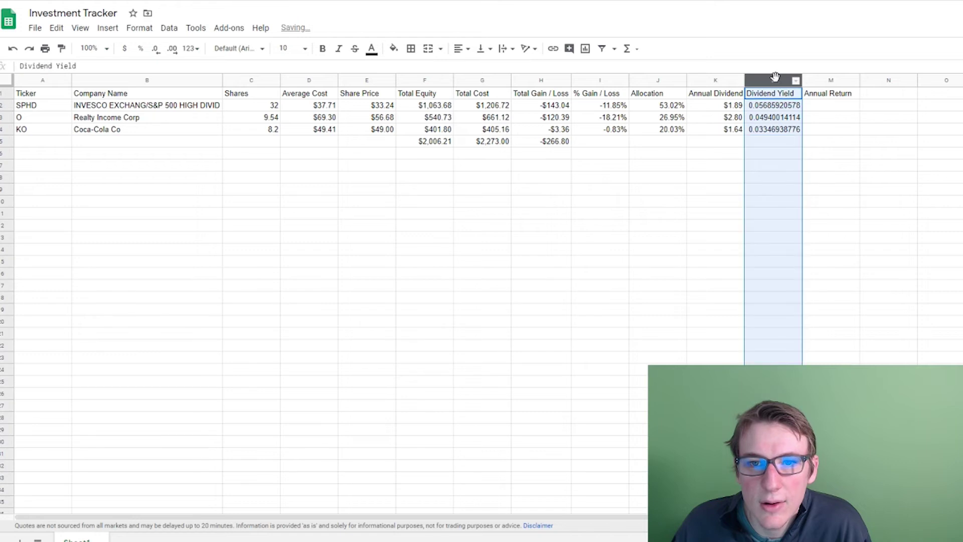
{"action": "left_click", "coordinate": [141, 48]}
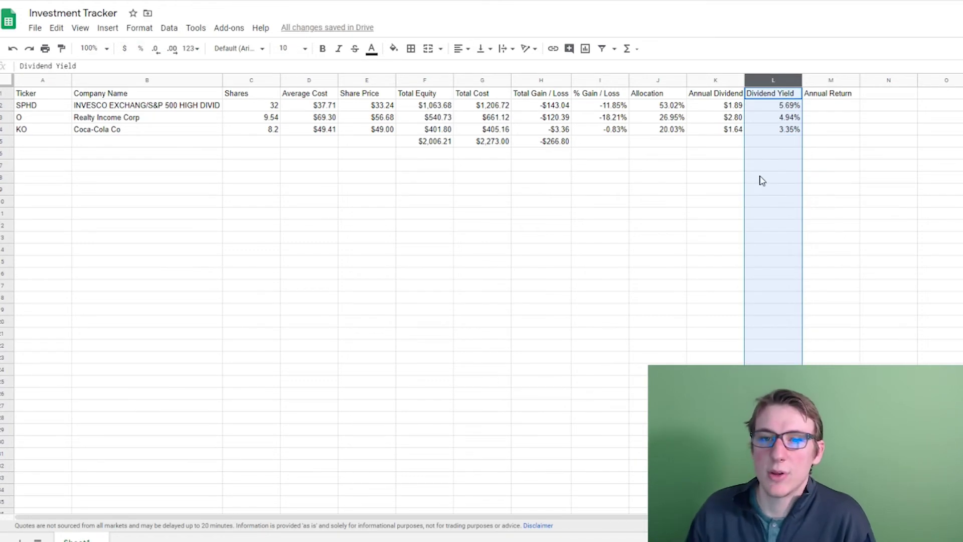
Step: Enter the Annual Return formula =L2*E2 in M2 and fill it down through M4
{"action": "key", "text": "Right"}
{"action": "key", "text": "Down"}
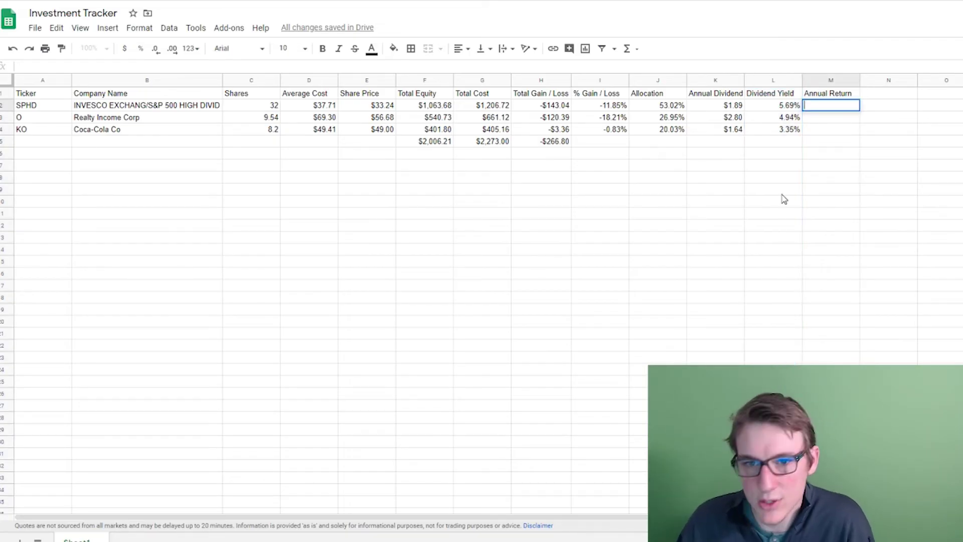
{"action": "type", "text": "="}
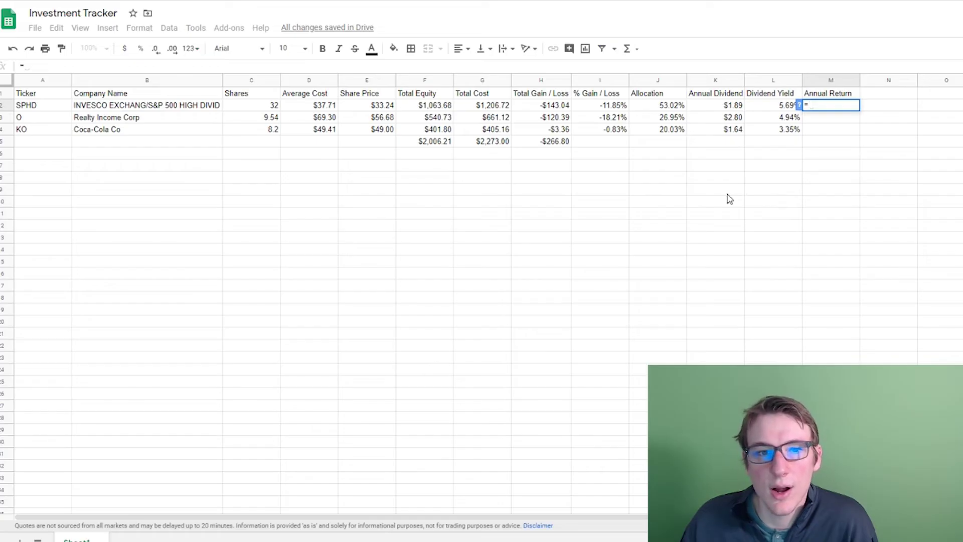
{"action": "left_click", "coordinate": [781, 107]}
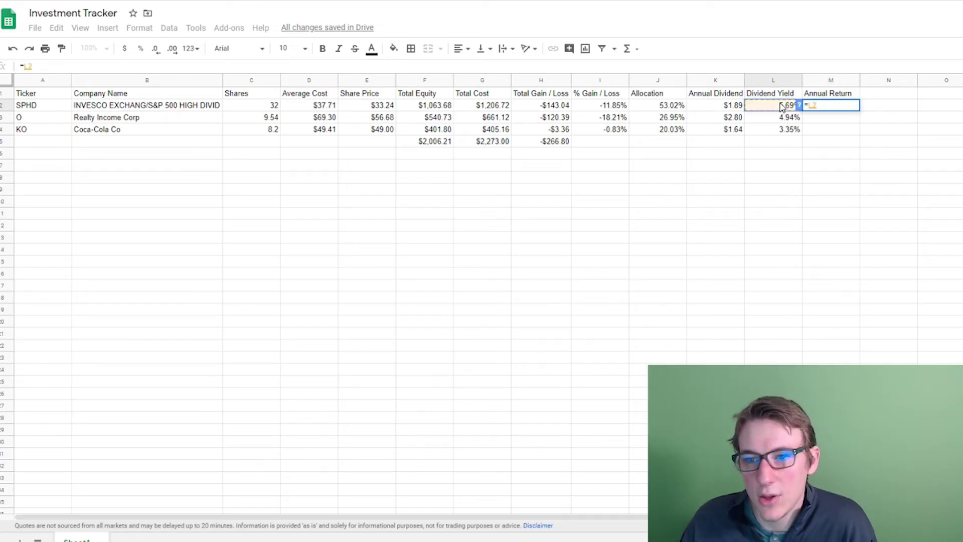
{"action": "type", "text": "*"}
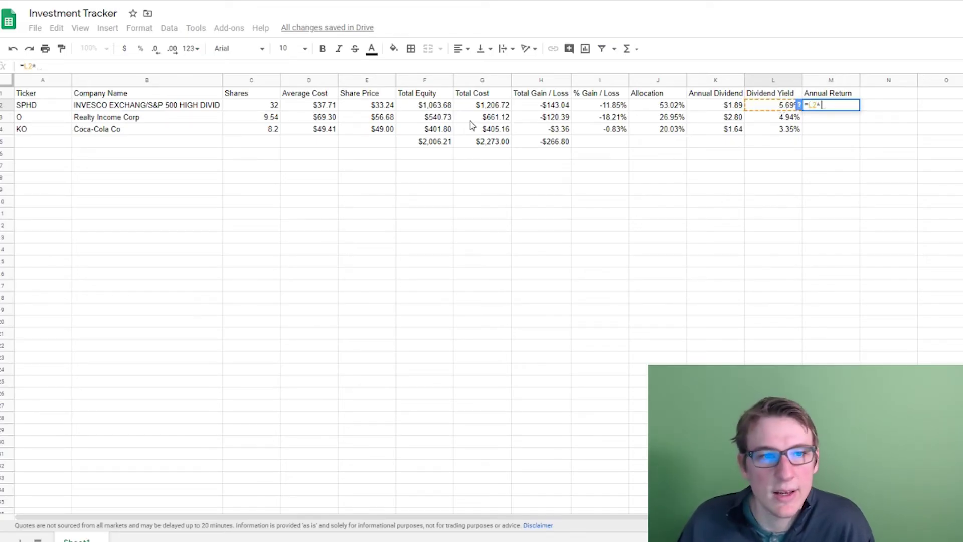
{"action": "left_click", "coordinate": [392, 111]}
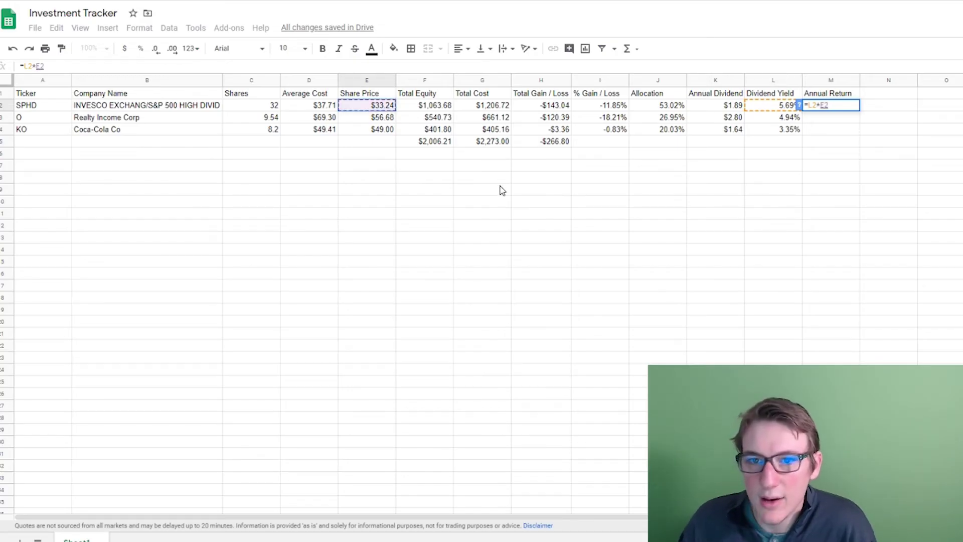
{"action": "key", "text": "Return"}
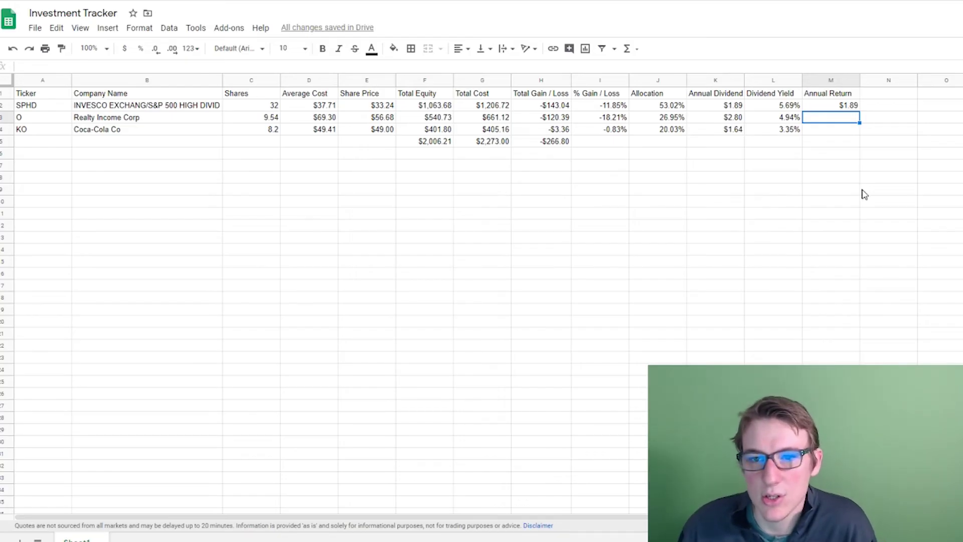
{"action": "left_click", "coordinate": [847, 106]}
{"action": "left_click_drag", "start_coordinate": [858, 110], "coordinate": [858, 132]}
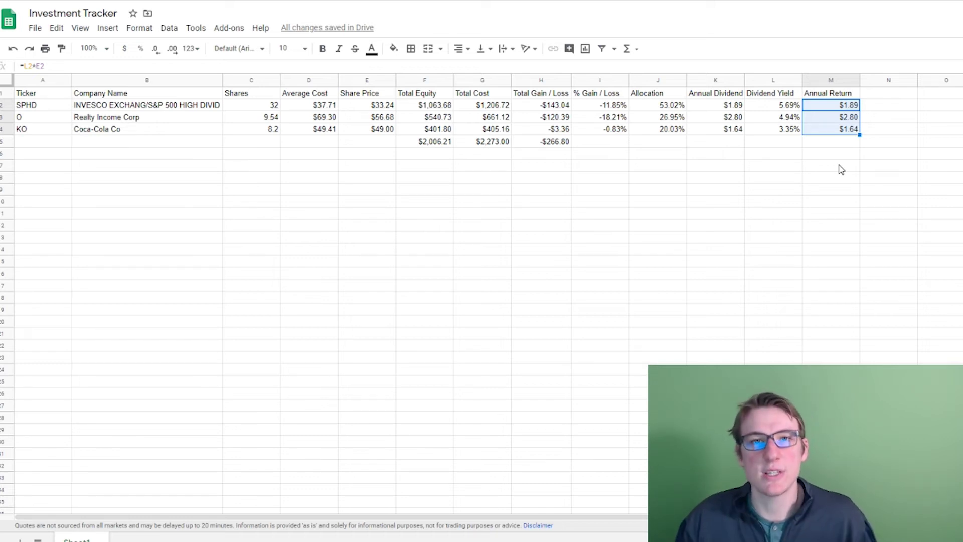
Step: Make the header row 1 bold and centre its text horizontally
{"action": "left_click", "coordinate": [5, 93]}
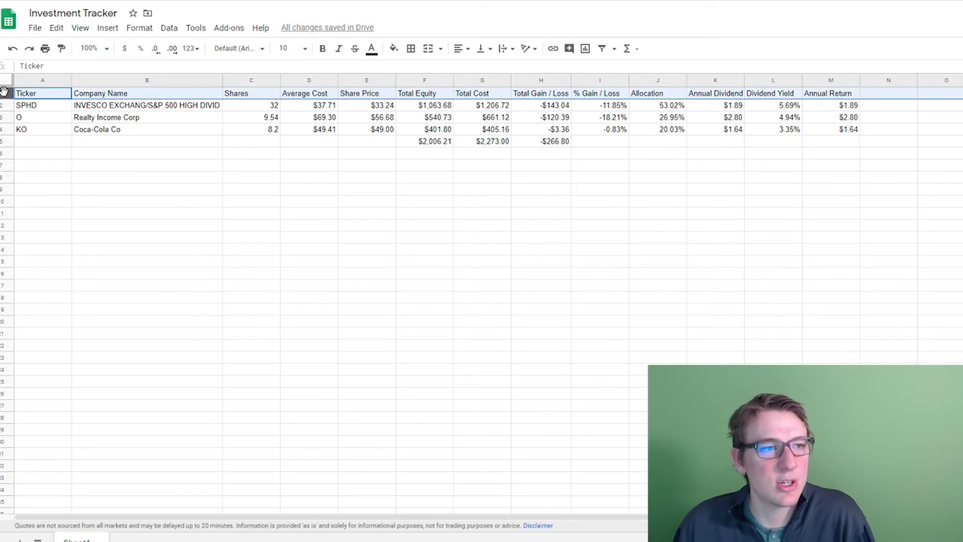
{"action": "left_click", "coordinate": [322, 48]}
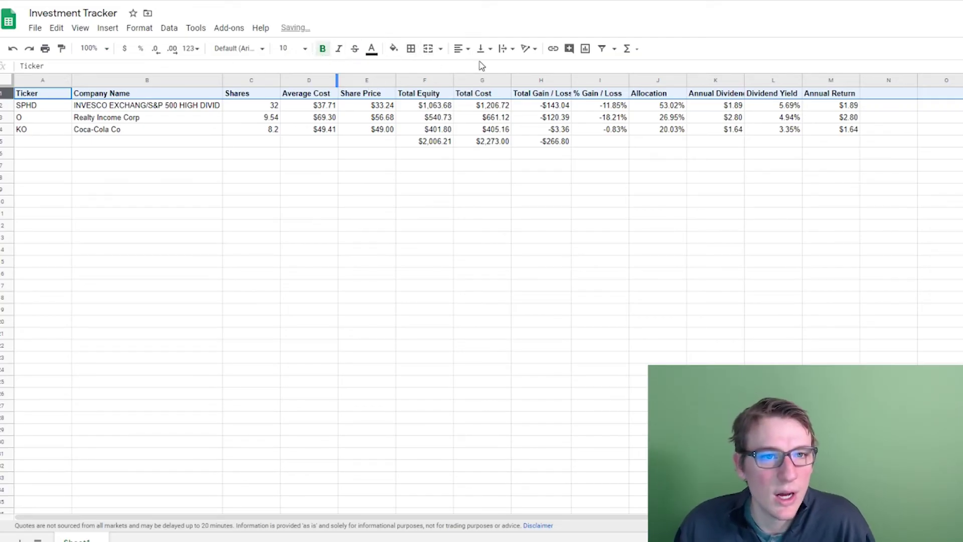
{"action": "left_click", "coordinate": [461, 49]}
{"action": "left_click", "coordinate": [474, 69]}
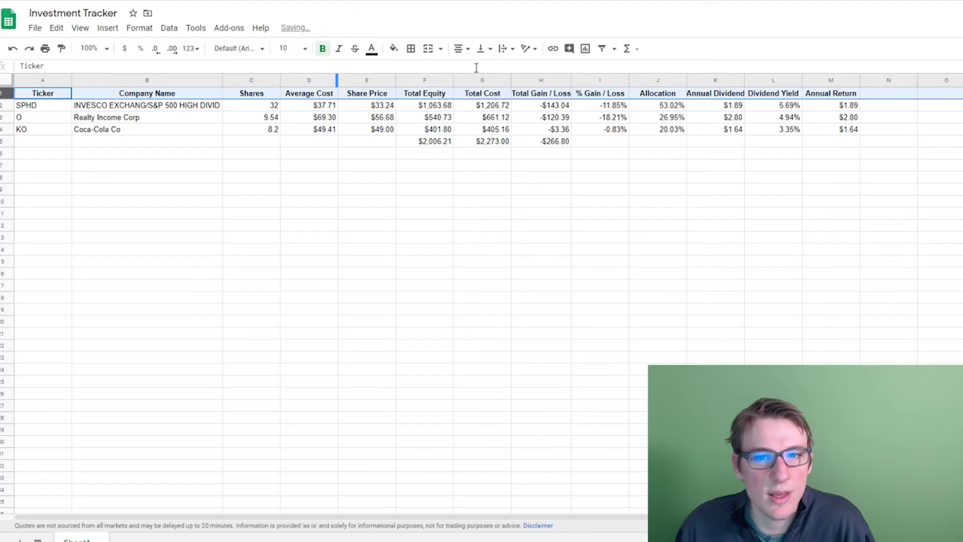
Step: Auto-fit the widths of the Annual Dividend column K and the Total Gain / Loss column H to their contents
{"action": "left_click", "coordinate": [742, 80]}
{"action": "left_click", "coordinate": [738, 81]}
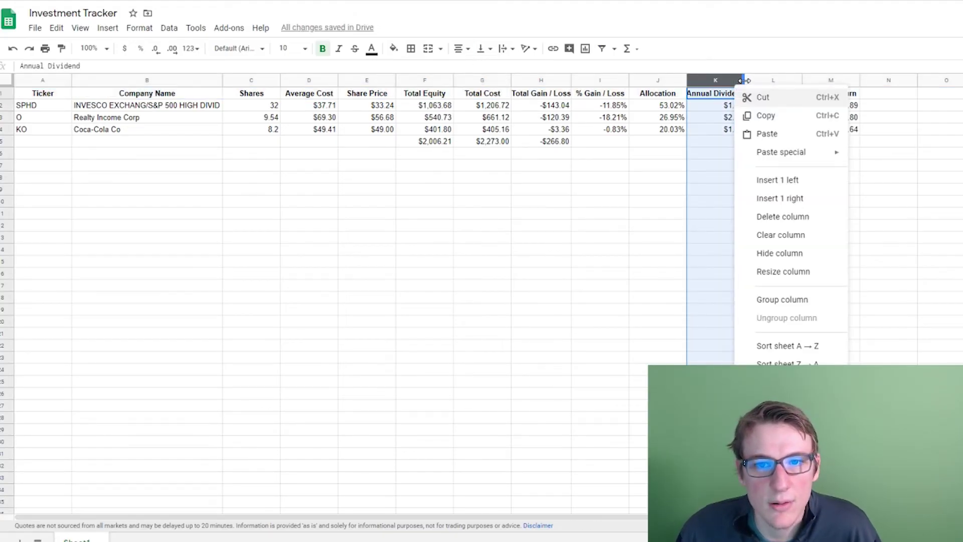
{"action": "double_click", "coordinate": [745, 81]}
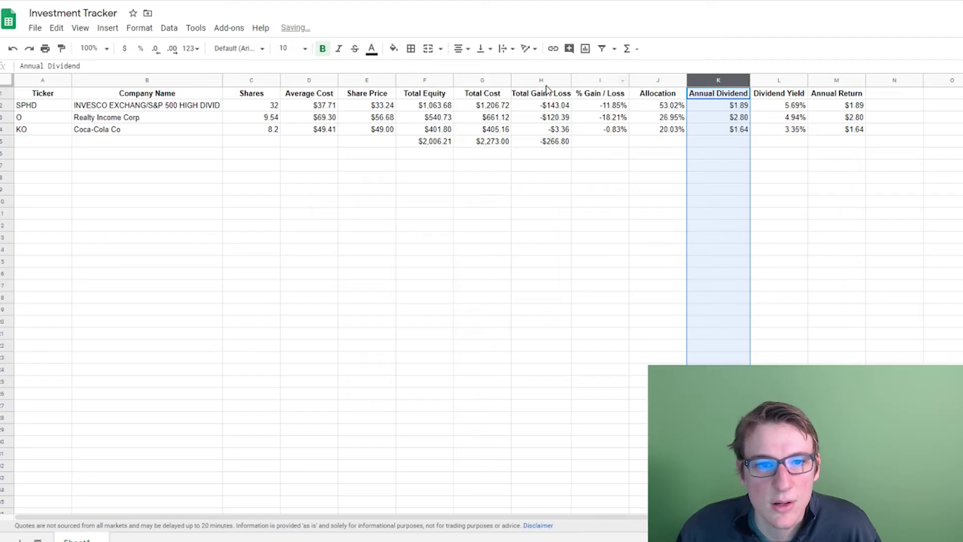
{"action": "double_click", "coordinate": [571, 80]}
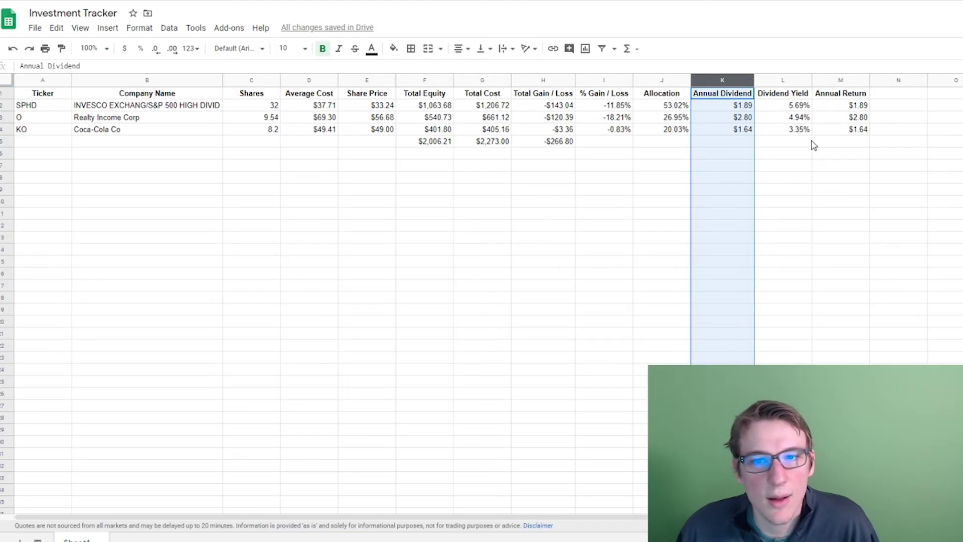
{"action": "left_click", "coordinate": [795, 142]}
Step: Apply all borders to every cell of the header row 1
{"action": "left_click", "coordinate": [840, 93]}
{"action": "left_click", "coordinate": [56, 96]}
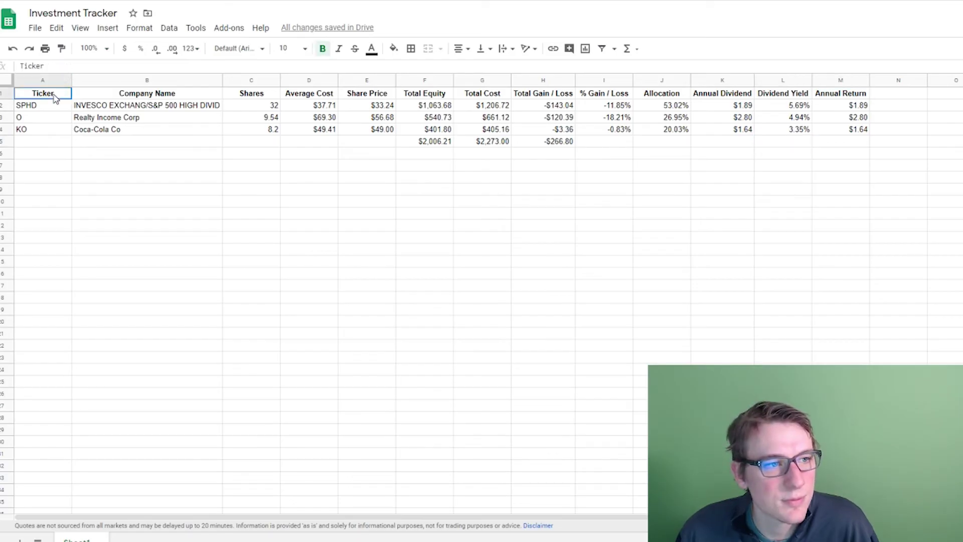
{"action": "left_click", "coordinate": [3, 94]}
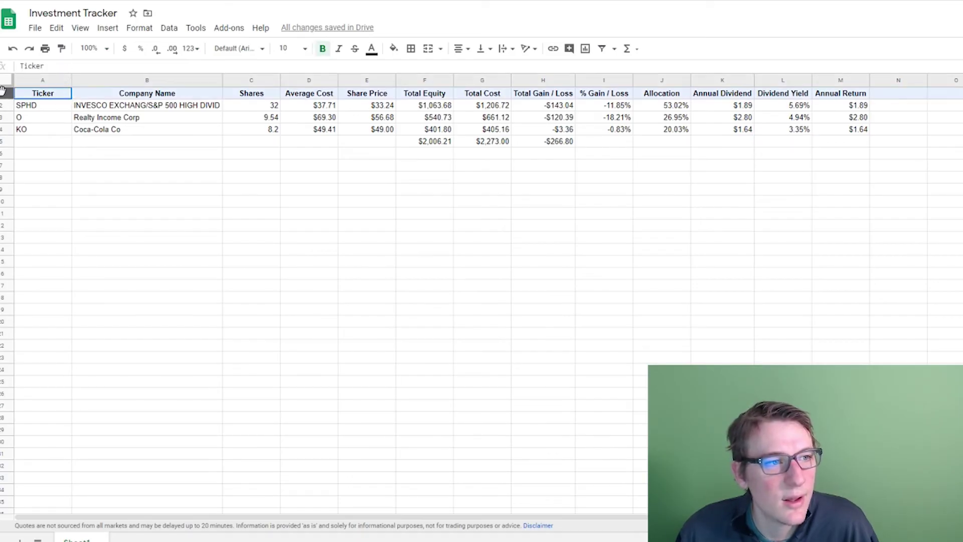
{"action": "left_click", "coordinate": [410, 49]}
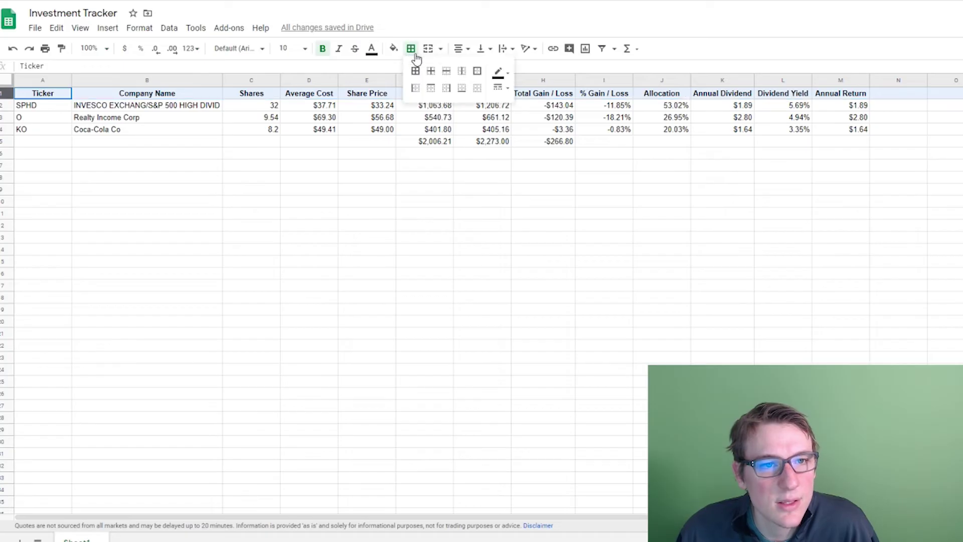
{"action": "left_click", "coordinate": [415, 72]}
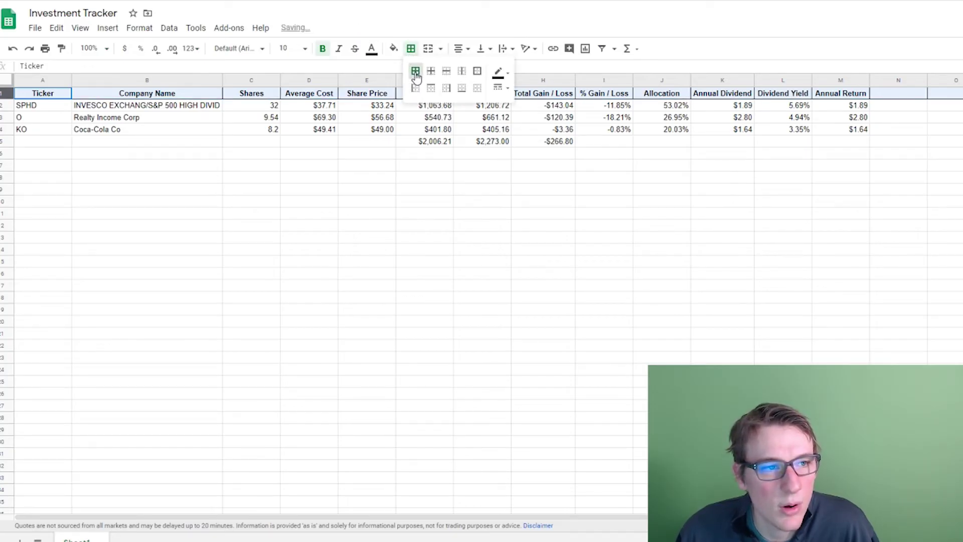
Step: Add an outer border around the holdings data in A2:M4
{"action": "left_click", "coordinate": [56, 119]}
{"action": "left_click_drag", "start_coordinate": [40, 107], "coordinate": [859, 134]}
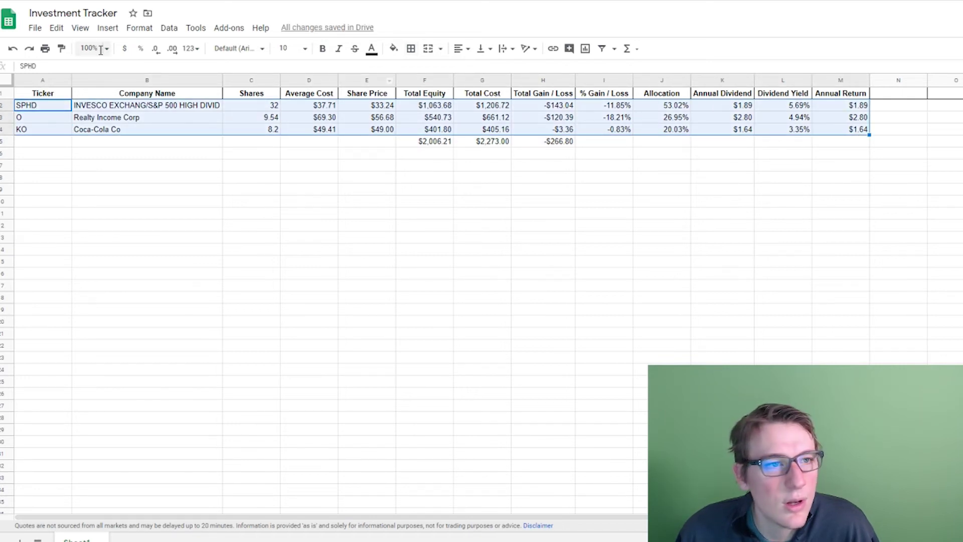
{"action": "left_click", "coordinate": [411, 49]}
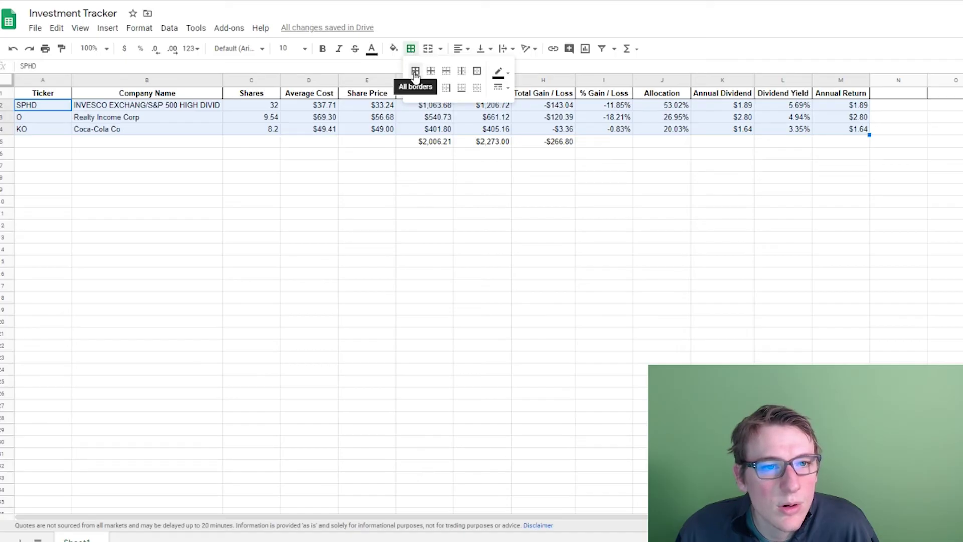
{"action": "left_click", "coordinate": [477, 70]}
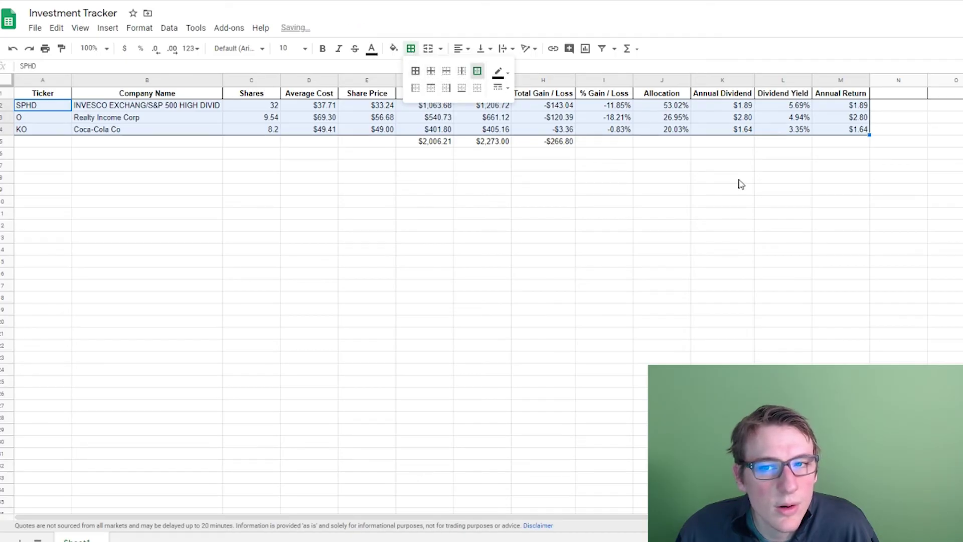
{"action": "left_click", "coordinate": [629, 177]}
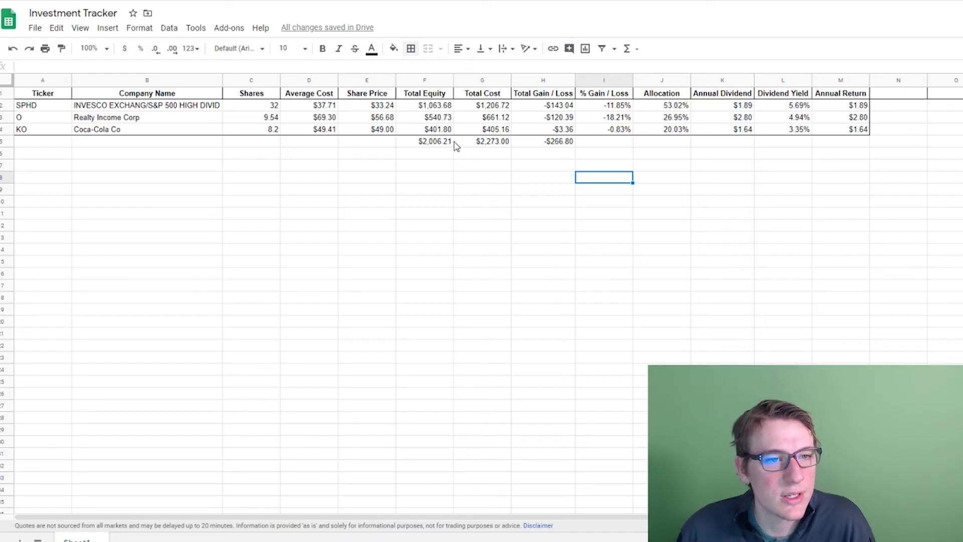
Step: Insert one row above the totals in row 5
{"action": "left_click", "coordinate": [6, 140]}
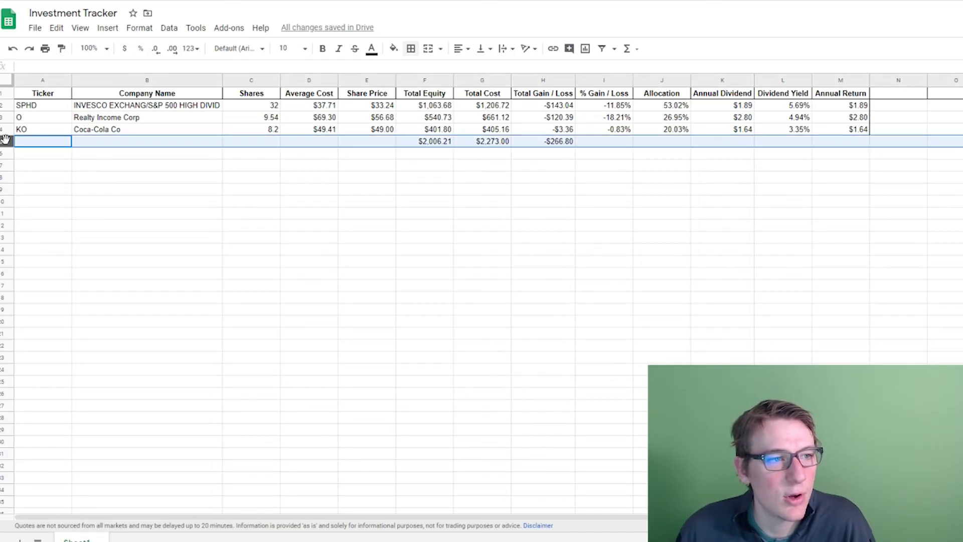
{"action": "right_click", "coordinate": [3, 140]}
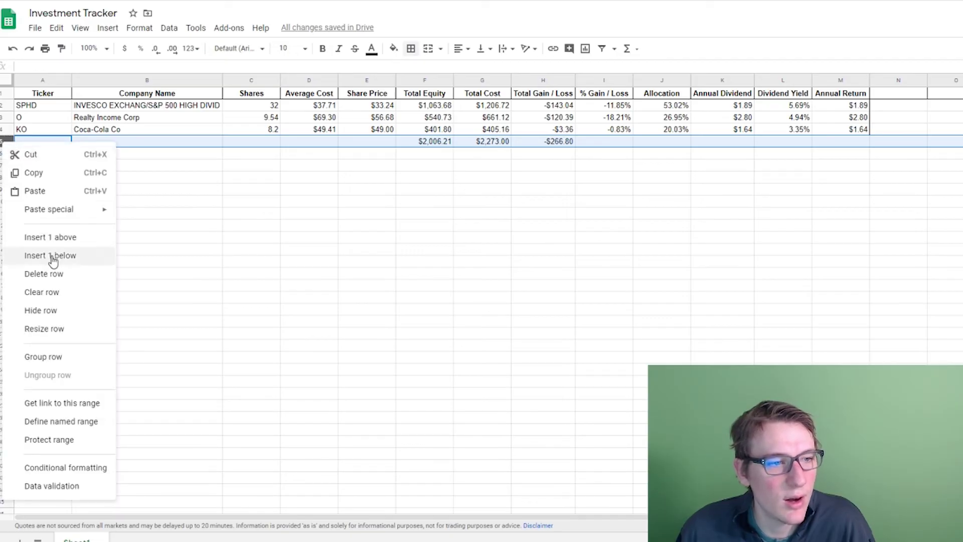
{"action": "left_click", "coordinate": [56, 240]}
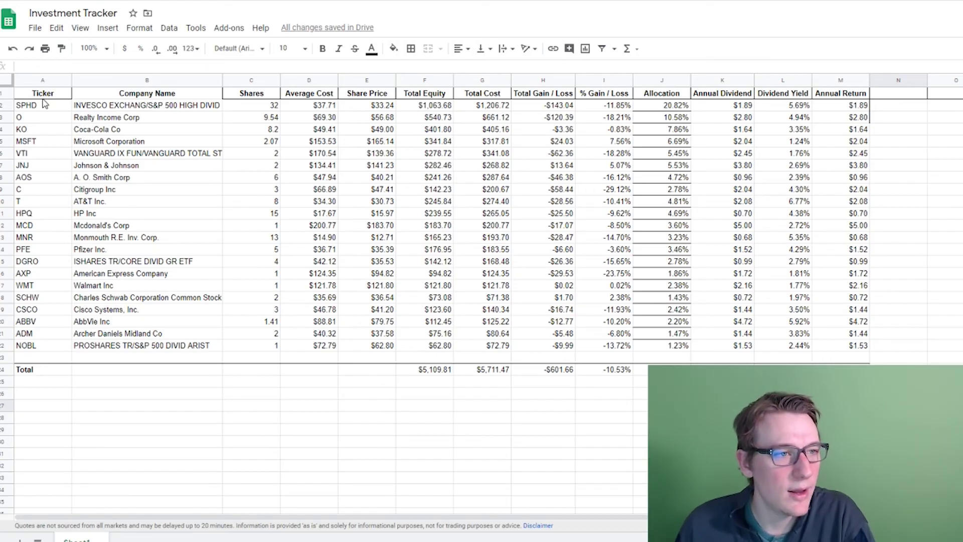
Step: Create a 3D pie chart of Allocation by Ticker from the ranges A1:A22 and J1:J22
{"action": "left_click_drag", "start_coordinate": [44, 102], "coordinate": [40, 351]}
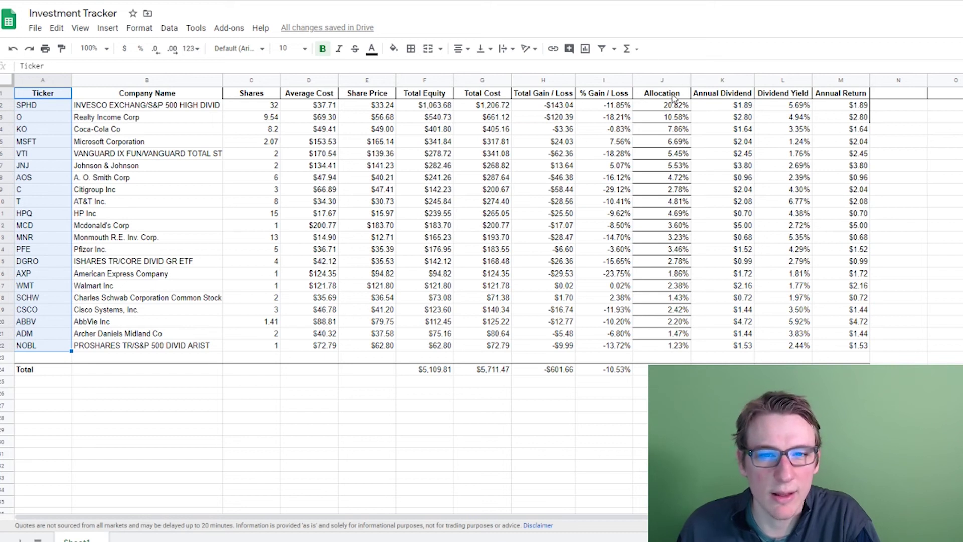
{"action": "left_click_drag", "start_coordinate": [674, 98], "coordinate": [675, 354]}
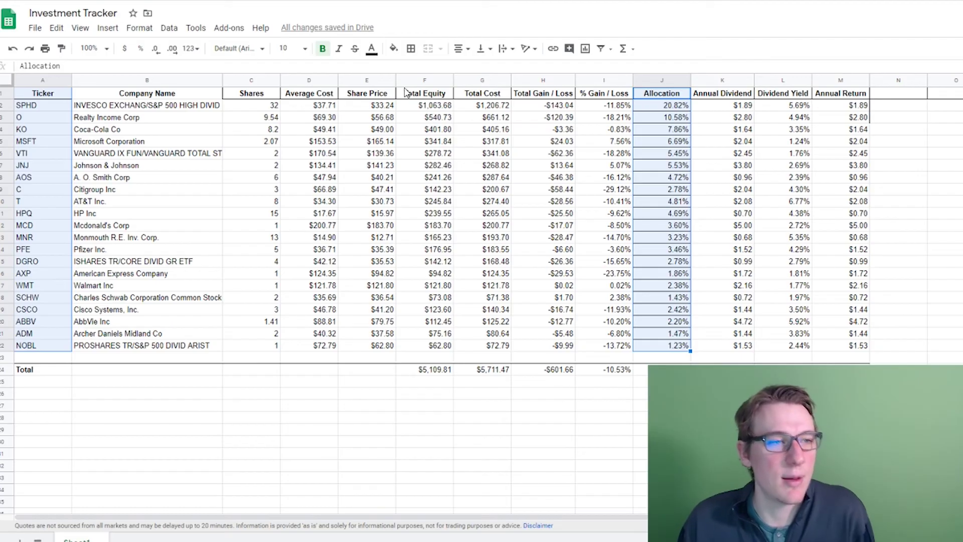
{"action": "left_click", "coordinate": [111, 31]}
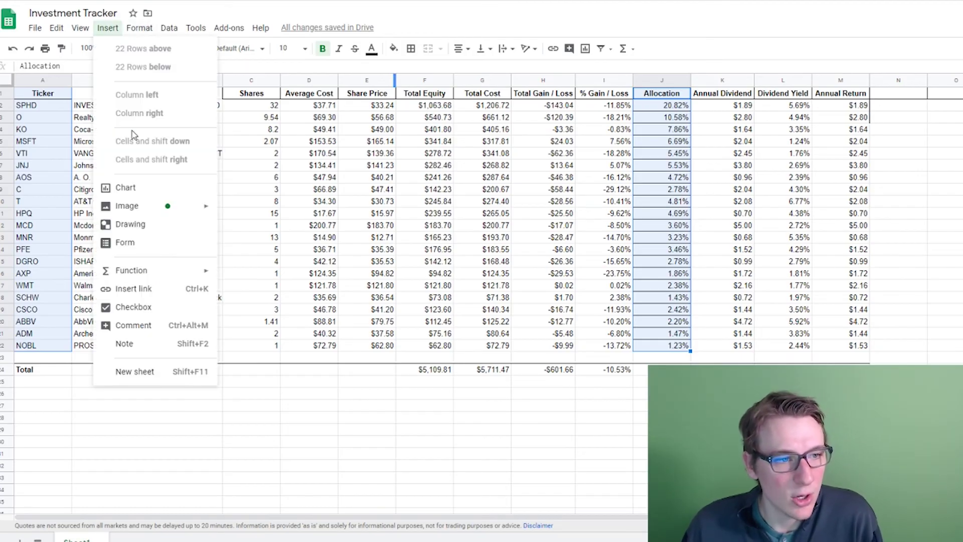
{"action": "left_click", "coordinate": [148, 189]}
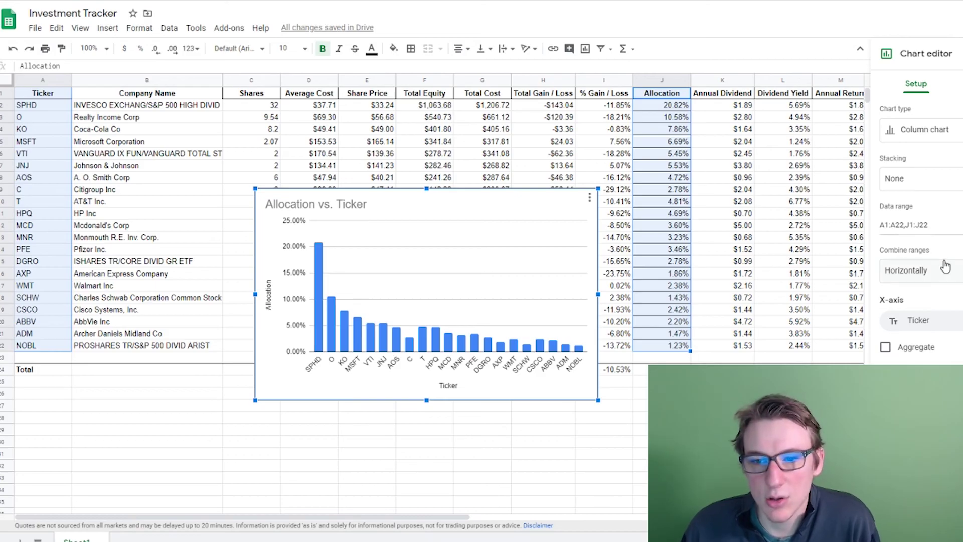
{"action": "left_click", "coordinate": [954, 143]}
{"action": "scroll", "coordinate": [922, 251], "scroll_direction": "down", "scroll_amount": 5}
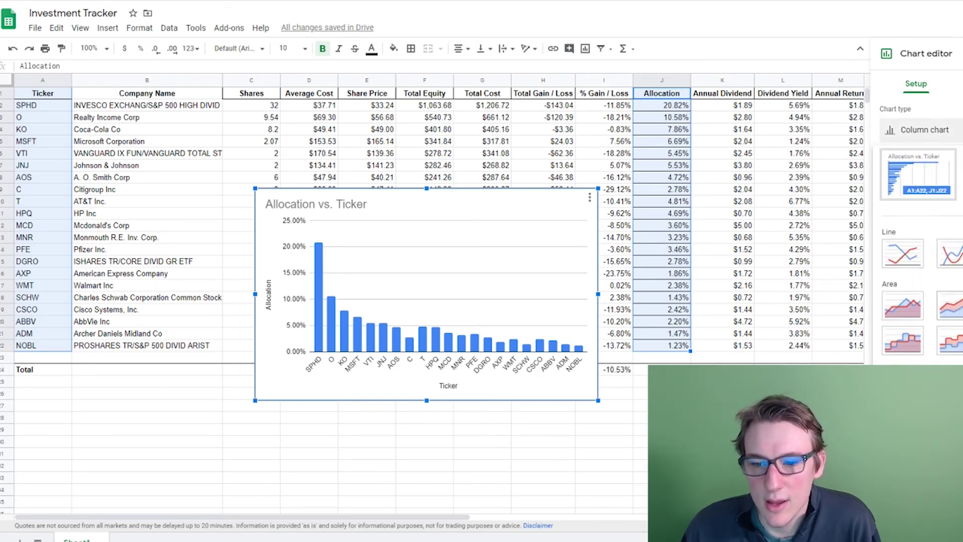
{"action": "left_click", "coordinate": [955, 342]}
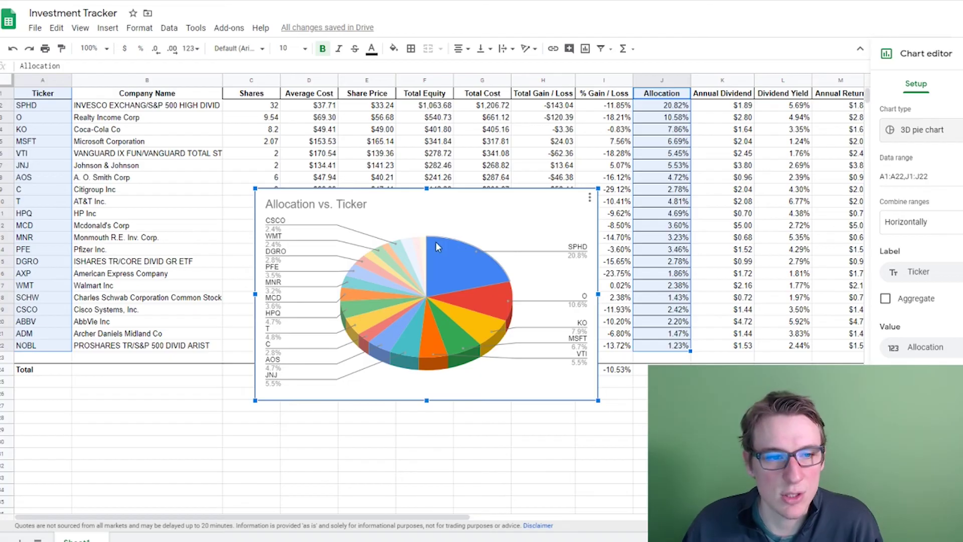
Step: Move the allocation pie chart directly below the Total row, aligned with the edge of column A
{"action": "left_click_drag", "start_coordinate": [517, 210], "coordinate": [276, 394]}
{"action": "scroll", "coordinate": [452, 371], "scroll_direction": "down", "scroll_amount": 5}
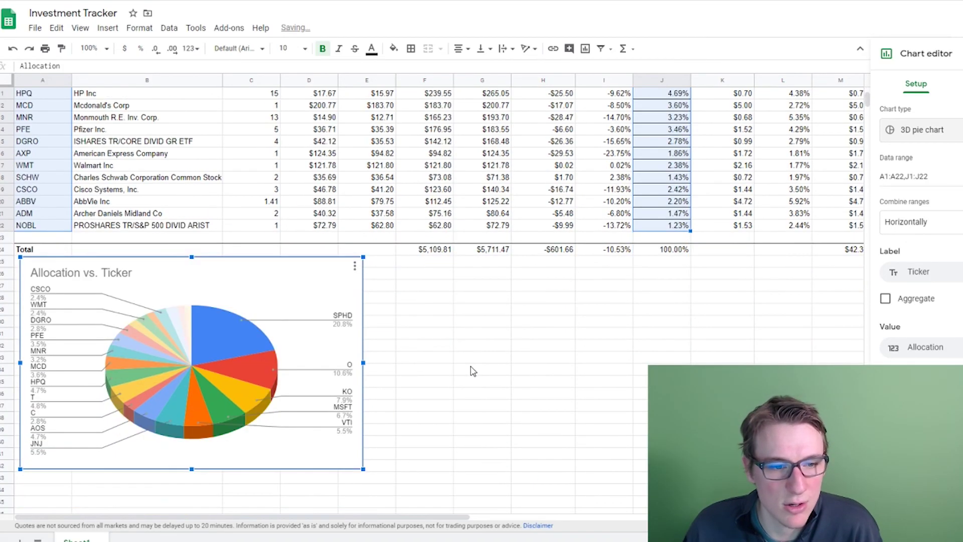
{"action": "left_click_drag", "start_coordinate": [300, 229], "coordinate": [295, 232]}
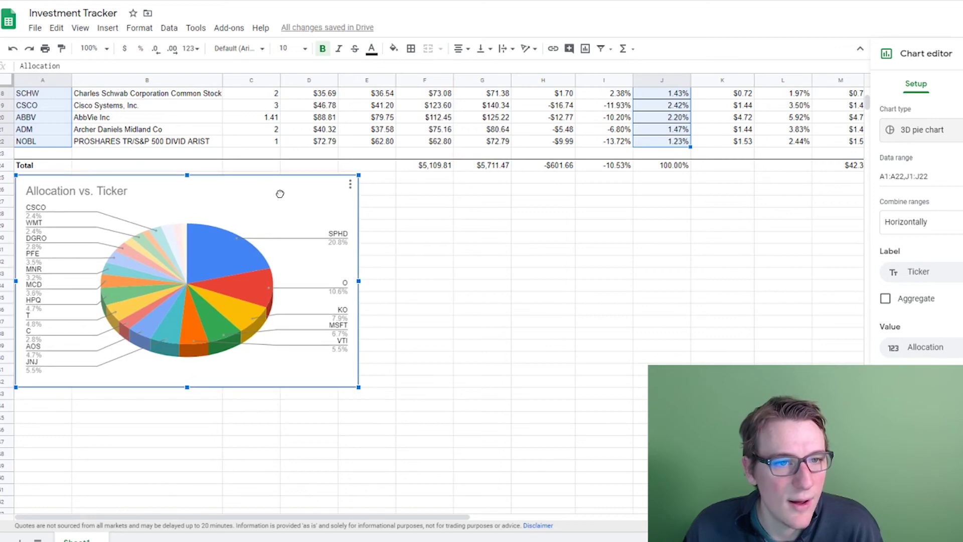
{"action": "scroll", "coordinate": [436, 270], "scroll_direction": "up", "scroll_amount": 5}
{"action": "scroll", "coordinate": [436, 269], "scroll_direction": "down", "scroll_amount": 3}
{"action": "scroll", "coordinate": [436, 269], "scroll_direction": "up", "scroll_amount": 5}
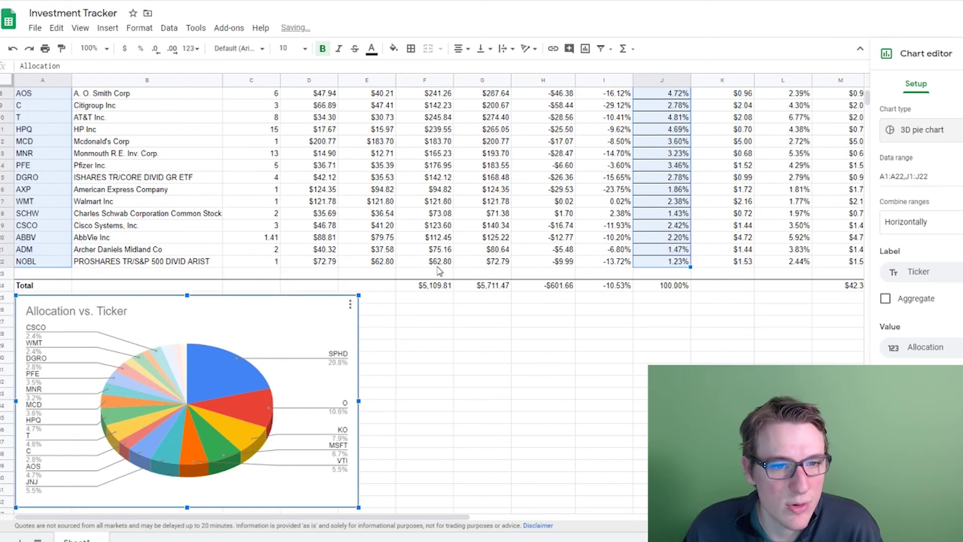
{"action": "left_click", "coordinate": [597, 394]}
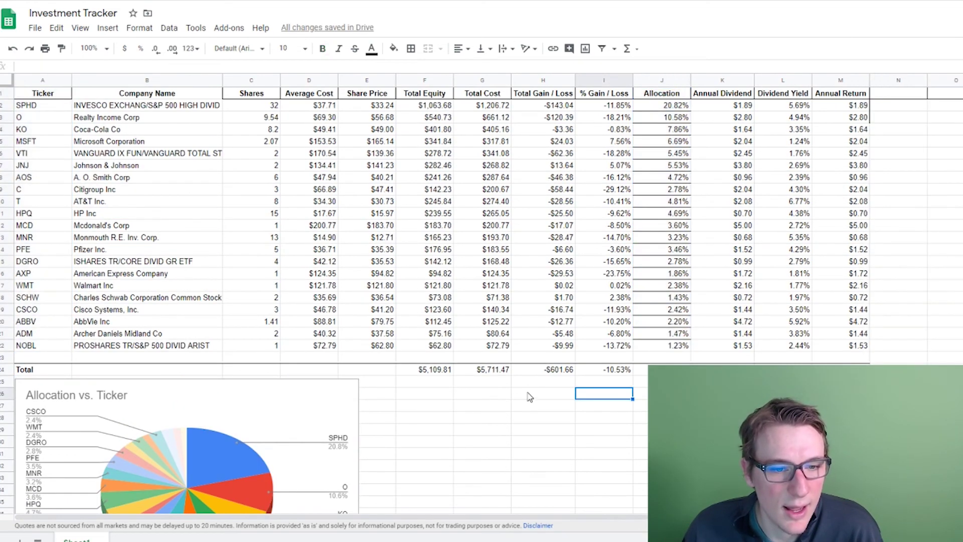
Step: Review the Total Gain / Loss formula in H24, the holdings table and the allocation pie chart
{"action": "left_click", "coordinate": [565, 374]}
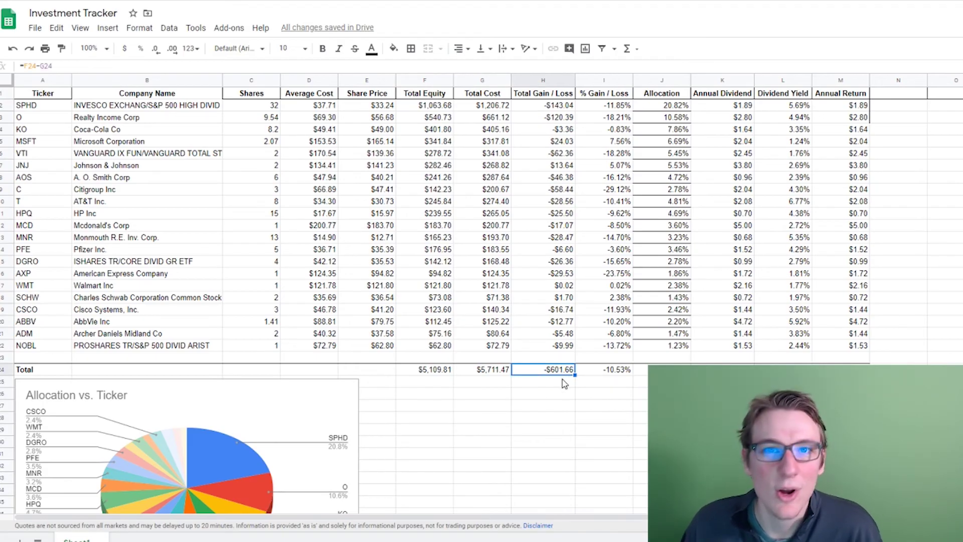
{"action": "left_click", "coordinate": [600, 423]}
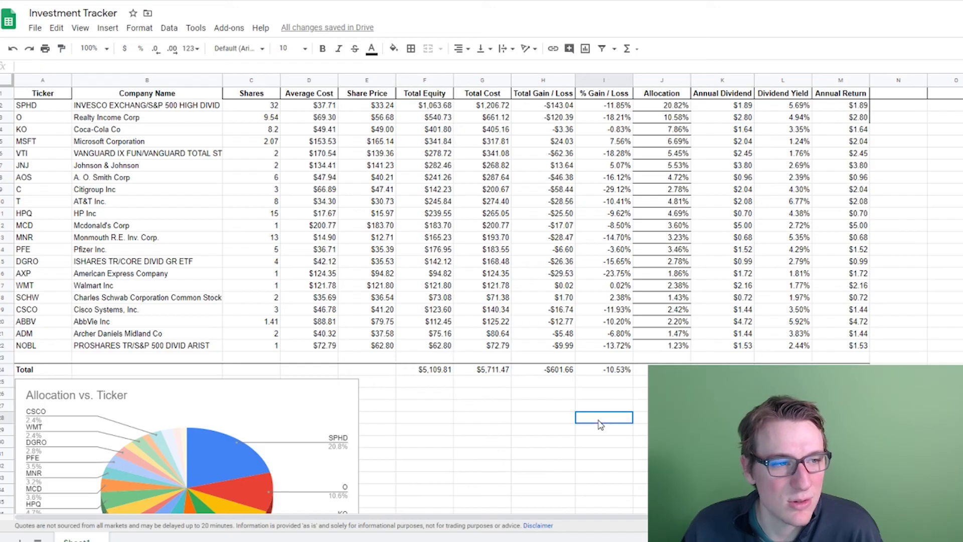
{"action": "left_click", "coordinate": [481, 405]}
{"action": "scroll", "coordinate": [507, 426], "scroll_direction": "down", "scroll_amount": 4}
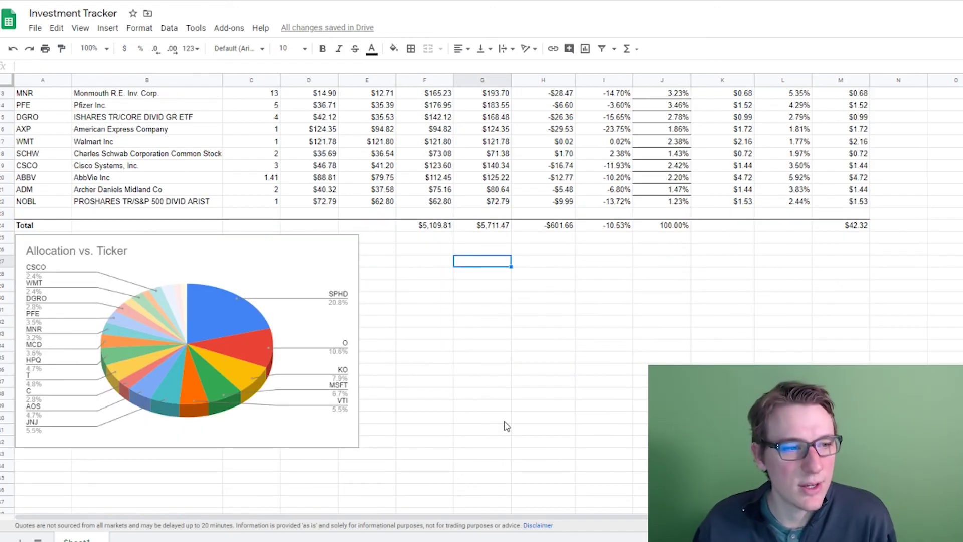
{"action": "scroll", "coordinate": [506, 426], "scroll_direction": "up", "scroll_amount": 4}
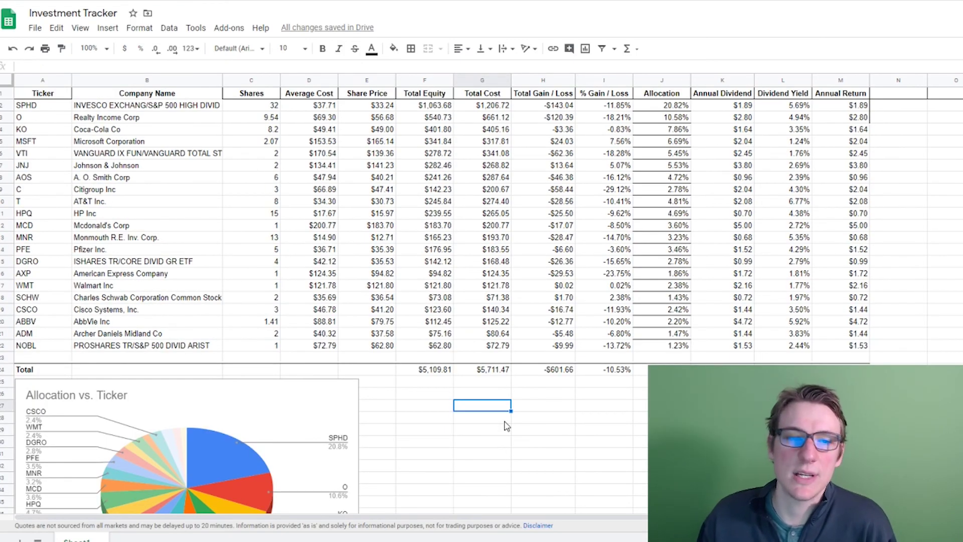
{"action": "scroll", "coordinate": [506, 425], "scroll_direction": "down", "scroll_amount": 2}
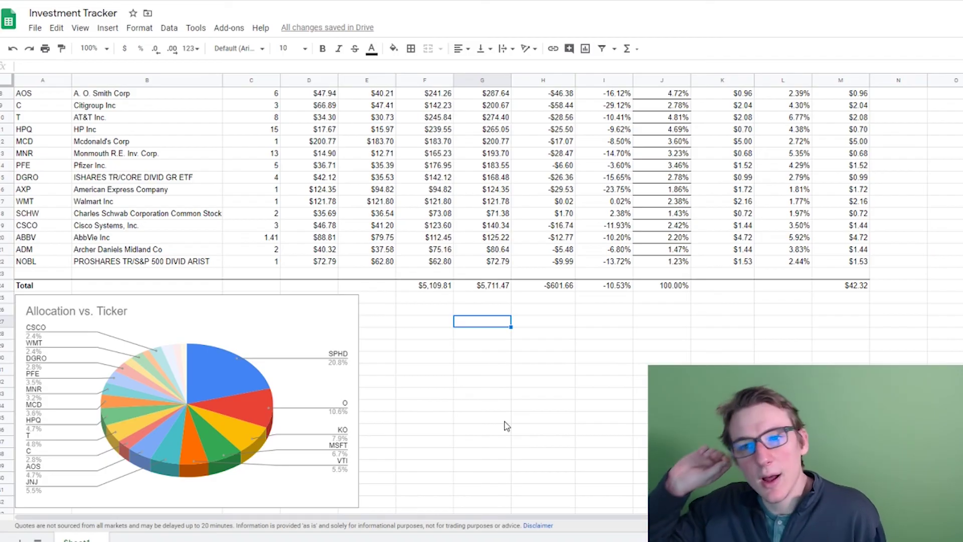
{"action": "scroll", "coordinate": [506, 425], "scroll_direction": "up", "scroll_amount": 2}
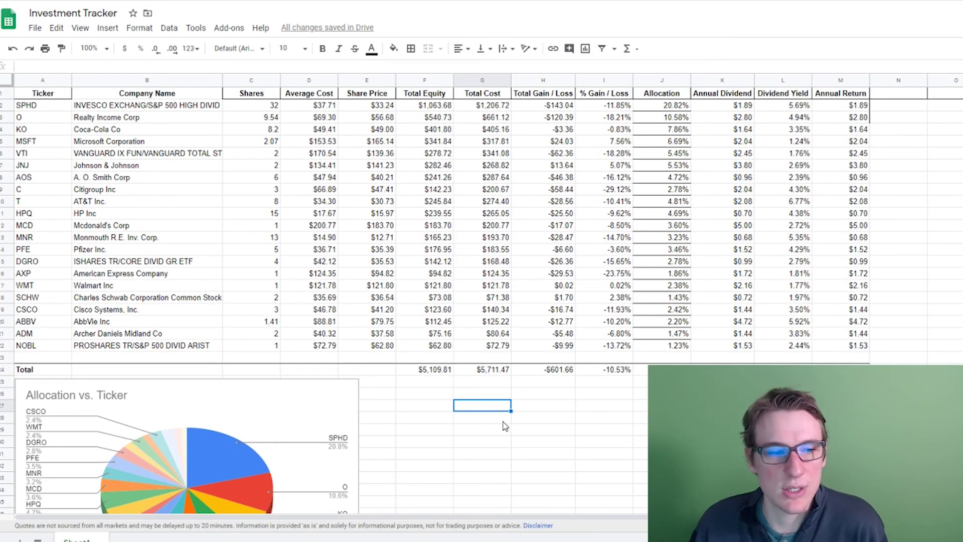
{"action": "scroll", "coordinate": [502, 421], "scroll_direction": "down", "scroll_amount": 3}
{"action": "scroll", "coordinate": [492, 406], "scroll_direction": "up", "scroll_amount": 3}
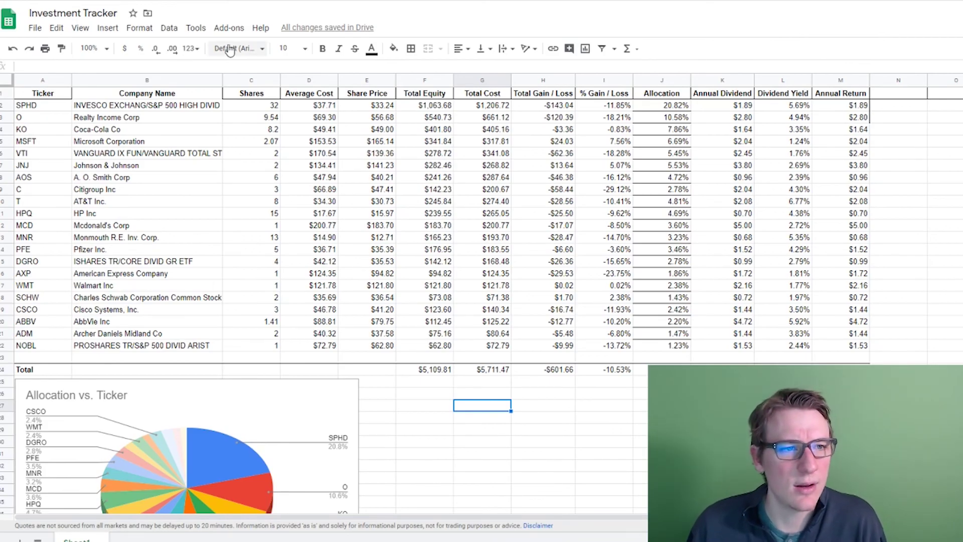
Step: Insert a new column between Company Name and Shares and give it the header Industry
{"action": "right_click", "coordinate": [265, 82]}
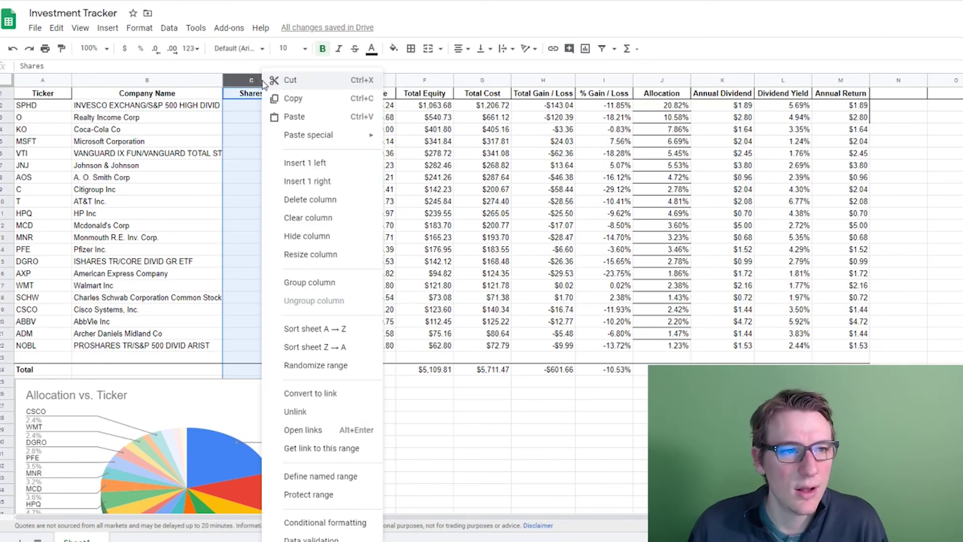
{"action": "left_click", "coordinate": [305, 163]}
{"action": "type", "text": "Industry"}
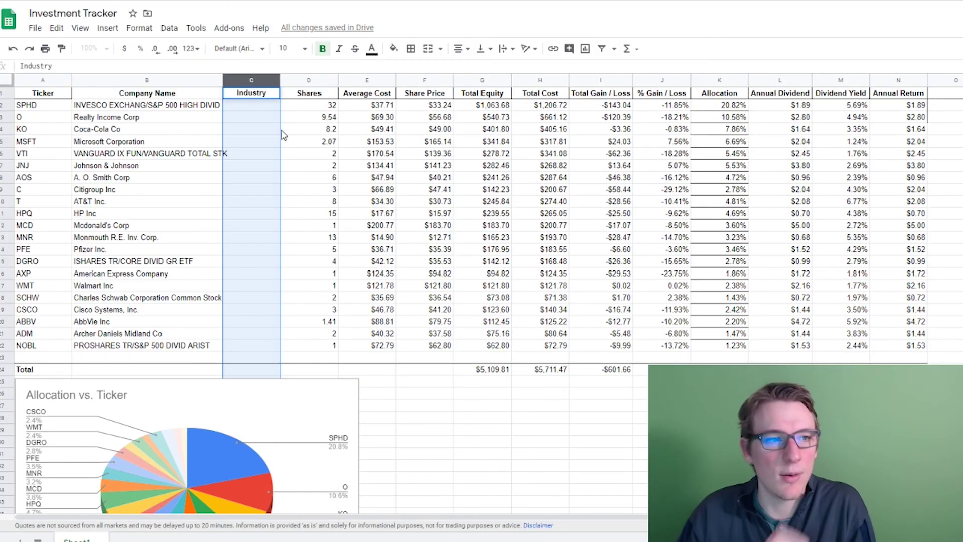
{"action": "key", "text": "Return"}
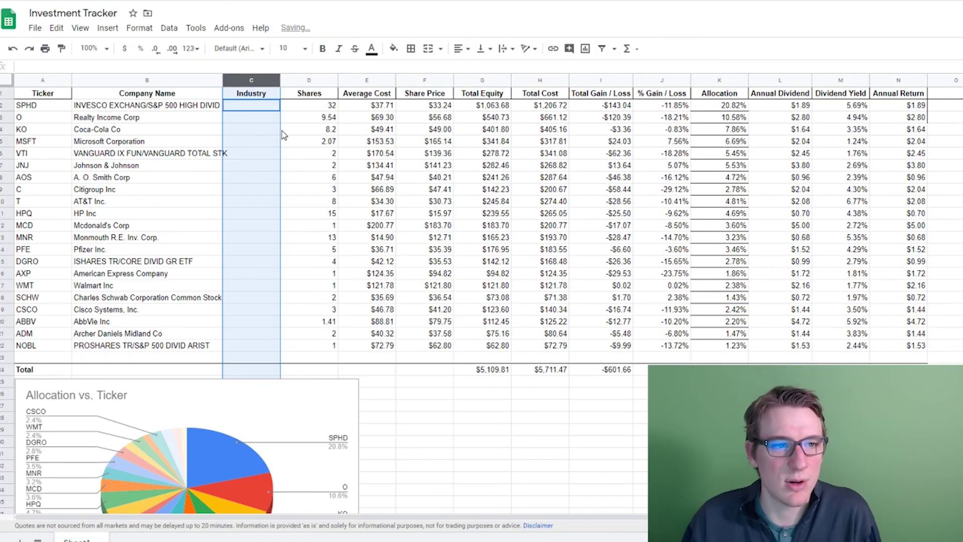
Step: Enter Food & Beverage as the industry for Coca-Cola Co in the KO row
{"action": "key", "text": "Down"}
{"action": "key", "text": "Down"}
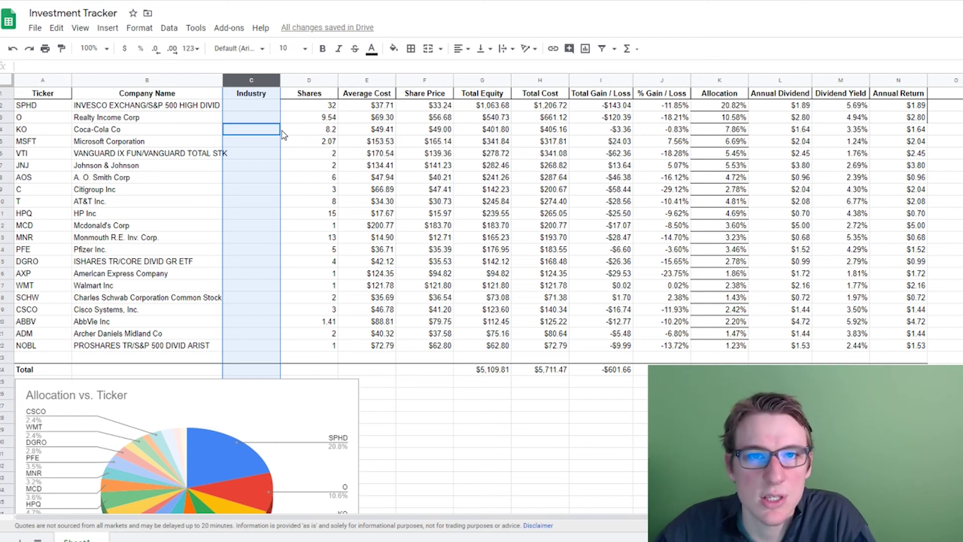
{"action": "type", "text": "Food "}
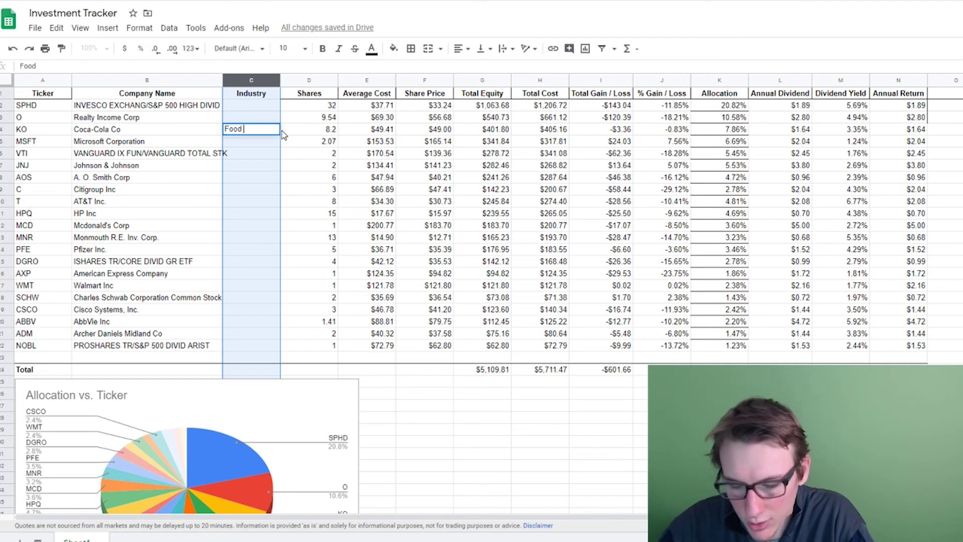
{"action": "type", "text": "& Beverage"}
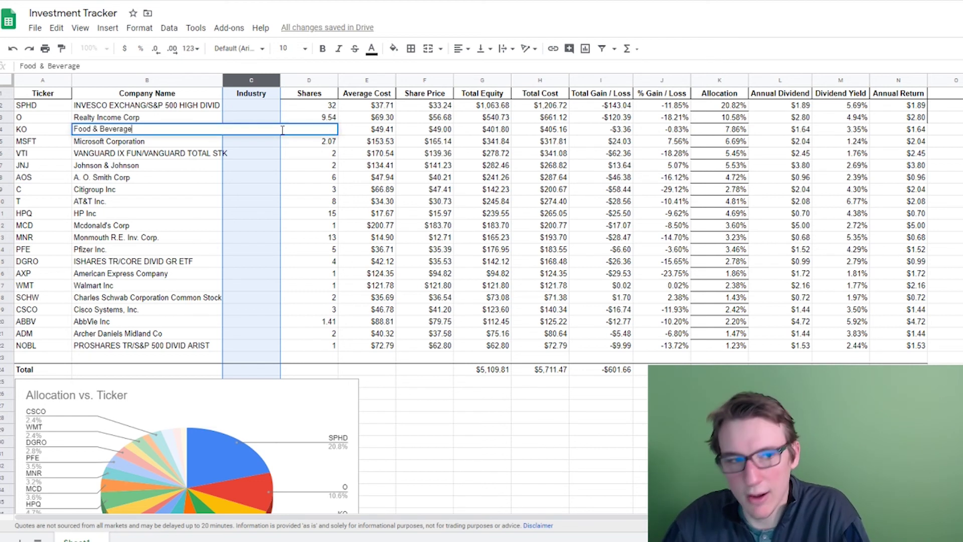
{"action": "key", "text": "Return"}
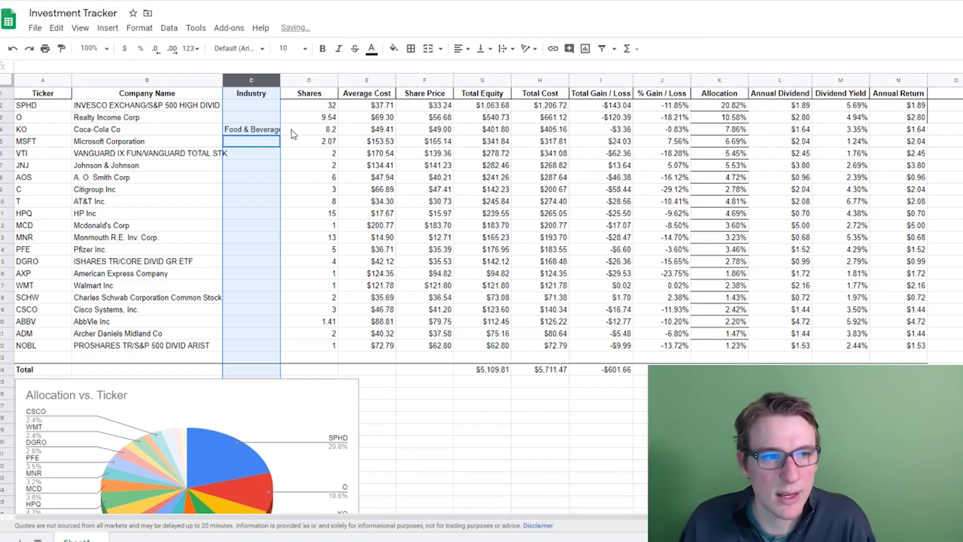